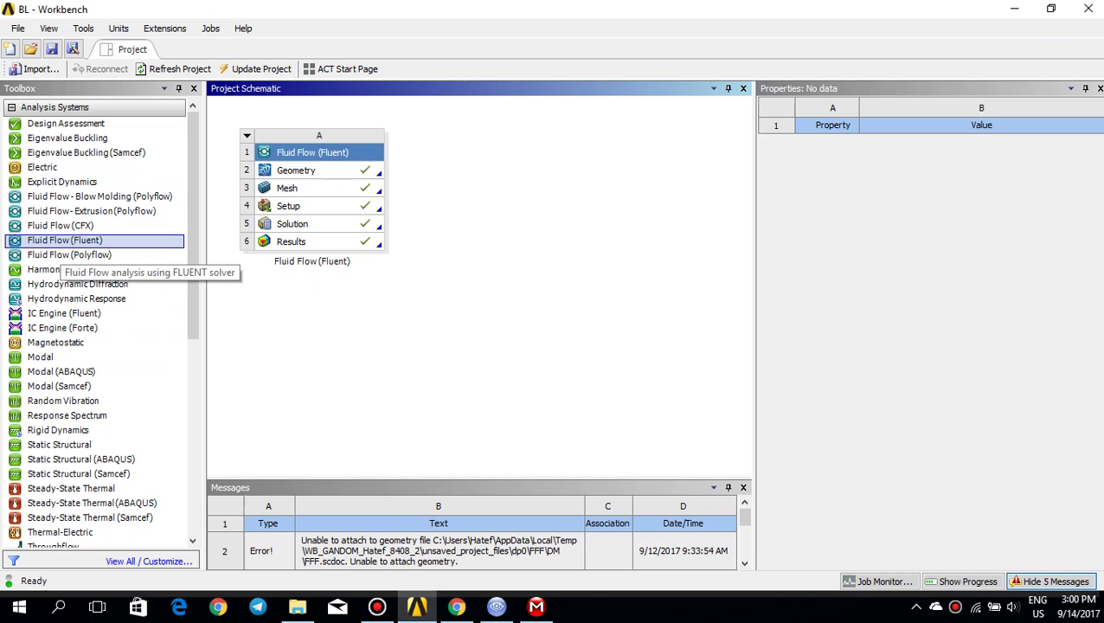
Step: Add a second Fluid Flow (Fluent) system to the project schematic and set its geometry analysis type to 2D
{"action": "left_click_drag", "start_coordinate": [65, 241], "coordinate": [502, 186]}
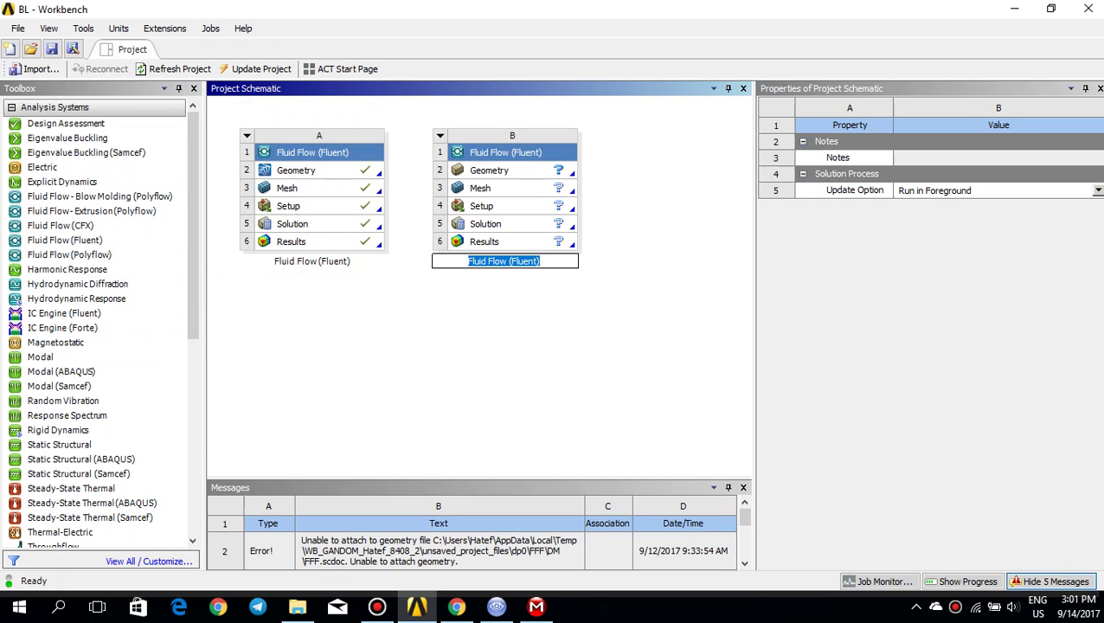
{"action": "left_click", "coordinate": [503, 171]}
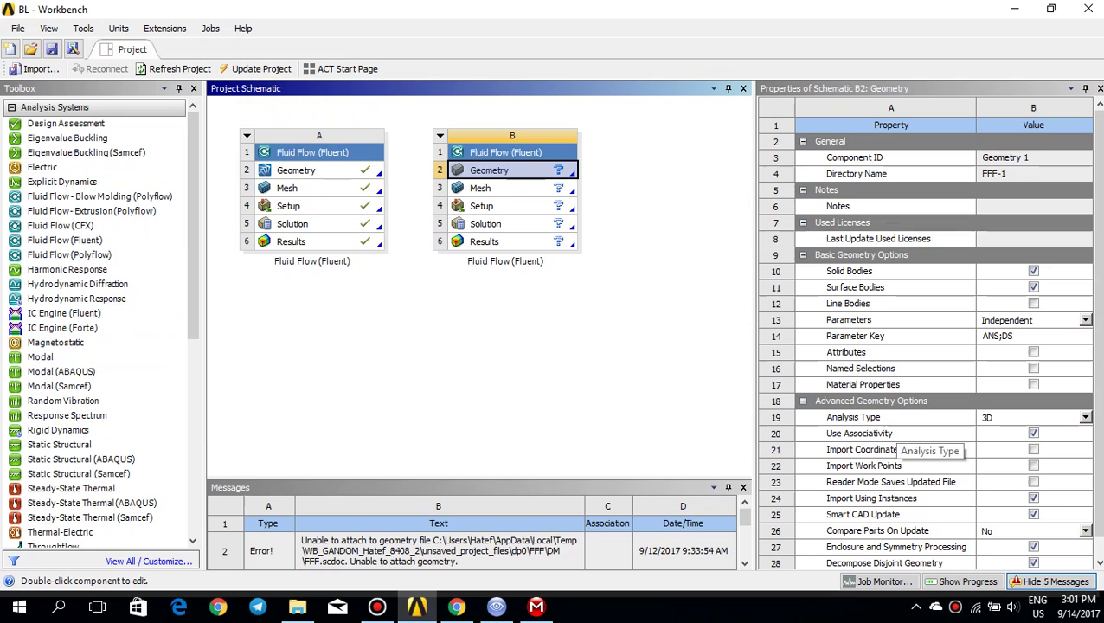
{"action": "left_click", "coordinate": [1085, 416]}
{"action": "left_click", "coordinate": [986, 443]}
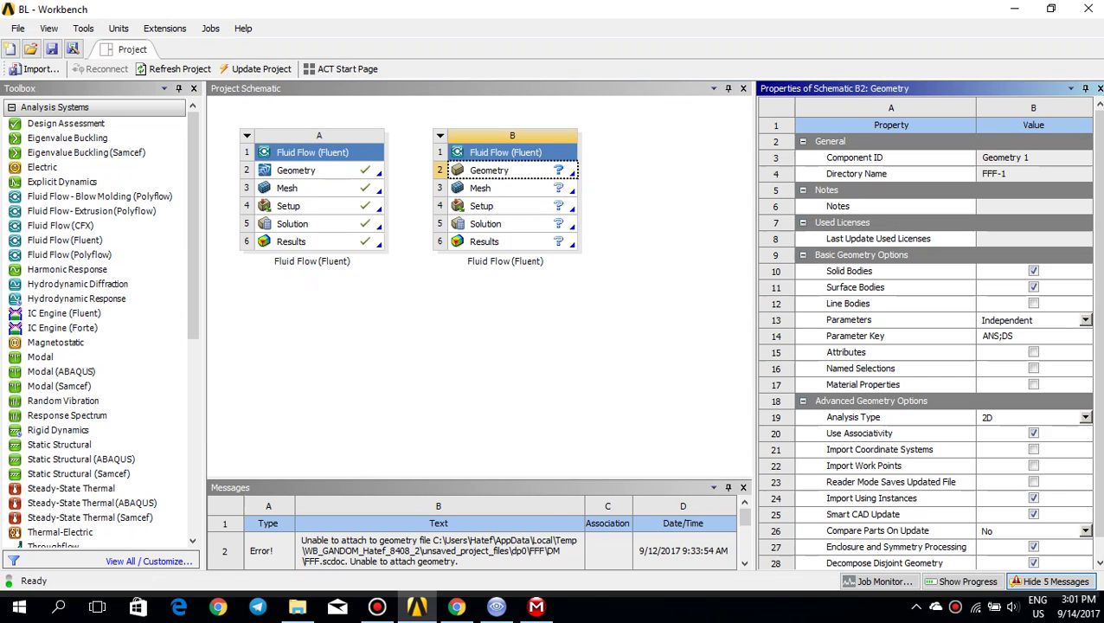
{"action": "left_click", "coordinate": [644, 363]}
Step: Open the new Fluent system's geometry in SpaceClaim and put the CFD-Post results window out of the way
{"action": "left_click", "coordinate": [499, 170]}
{"action": "double_click", "coordinate": [489, 171]}
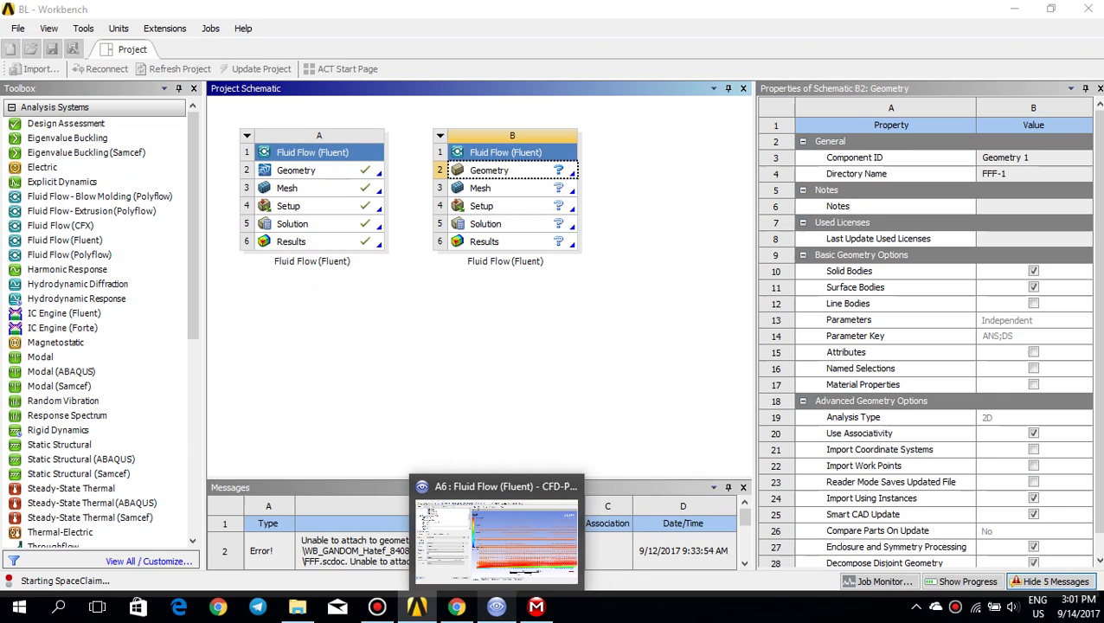
{"action": "right_click", "coordinate": [496, 606]}
{"action": "left_click", "coordinate": [496, 606]}
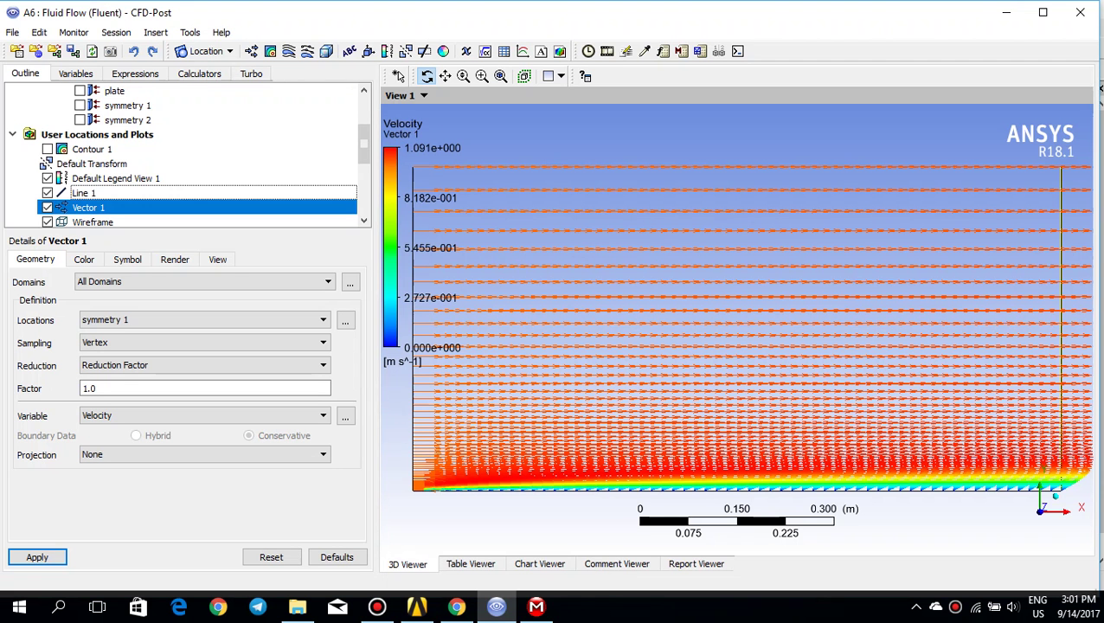
{"action": "left_click", "coordinate": [1006, 12]}
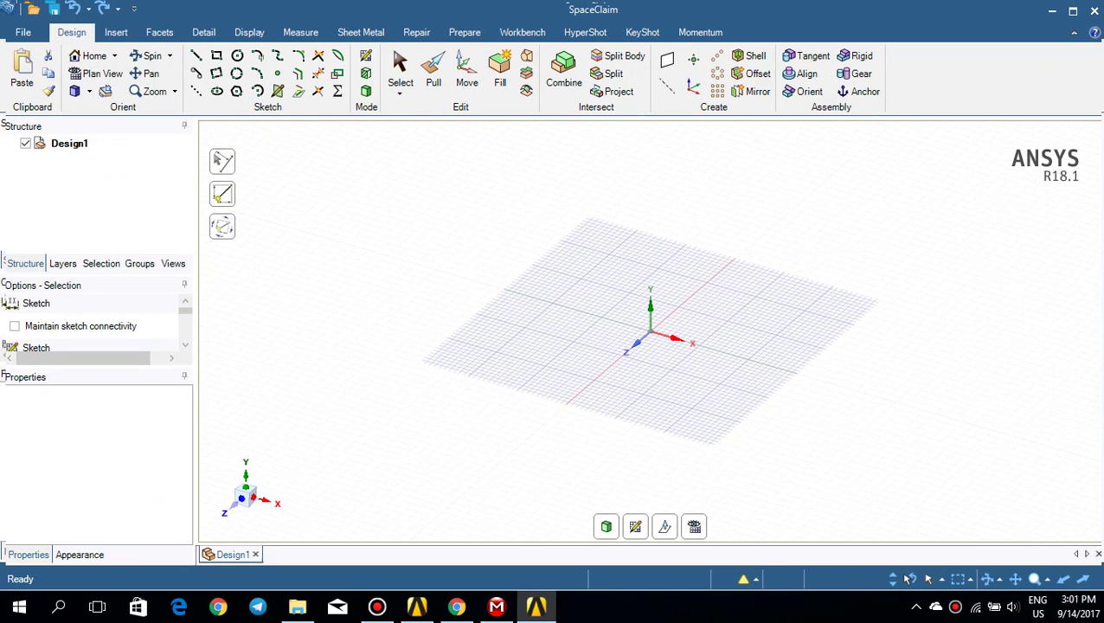
{"action": "left_click", "coordinate": [634, 442]}
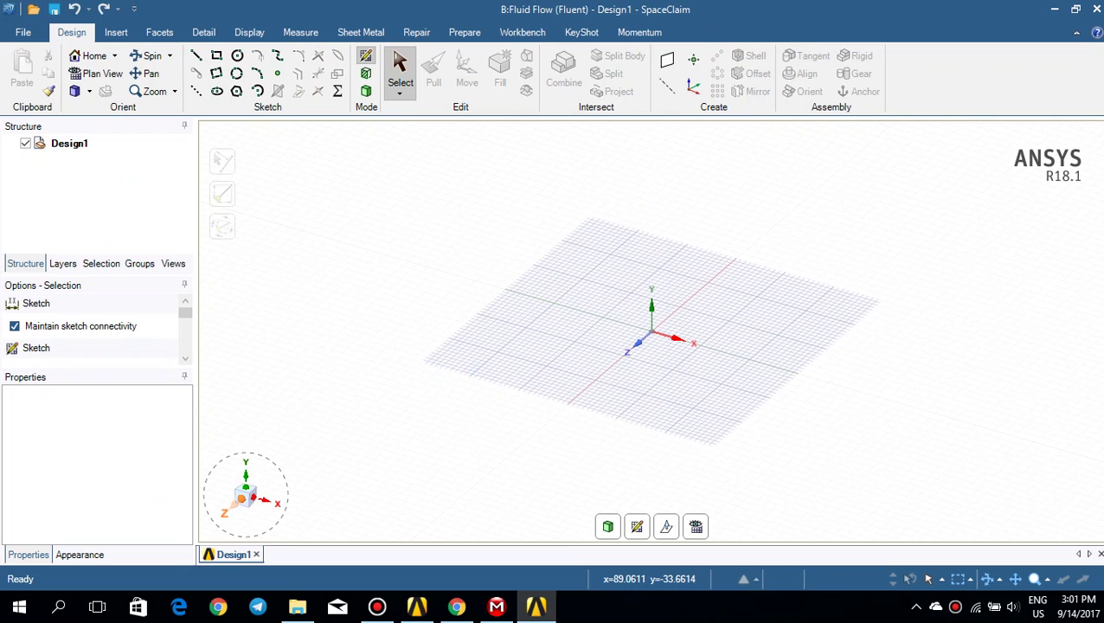
Step: Set the sketch plane to the XY plane at the origin and view it head-on in plan view
{"action": "left_click", "coordinate": [232, 505]}
{"action": "mouse_move", "coordinate": [537, 349]}
{"action": "middle_mouse_down"}
{"action": "mouse_move", "coordinate": [534, 377]}
{"action": "mouse_move", "coordinate": [504, 407]}
{"action": "mouse_move", "coordinate": [517, 380]}
{"action": "middle_mouse_up"}
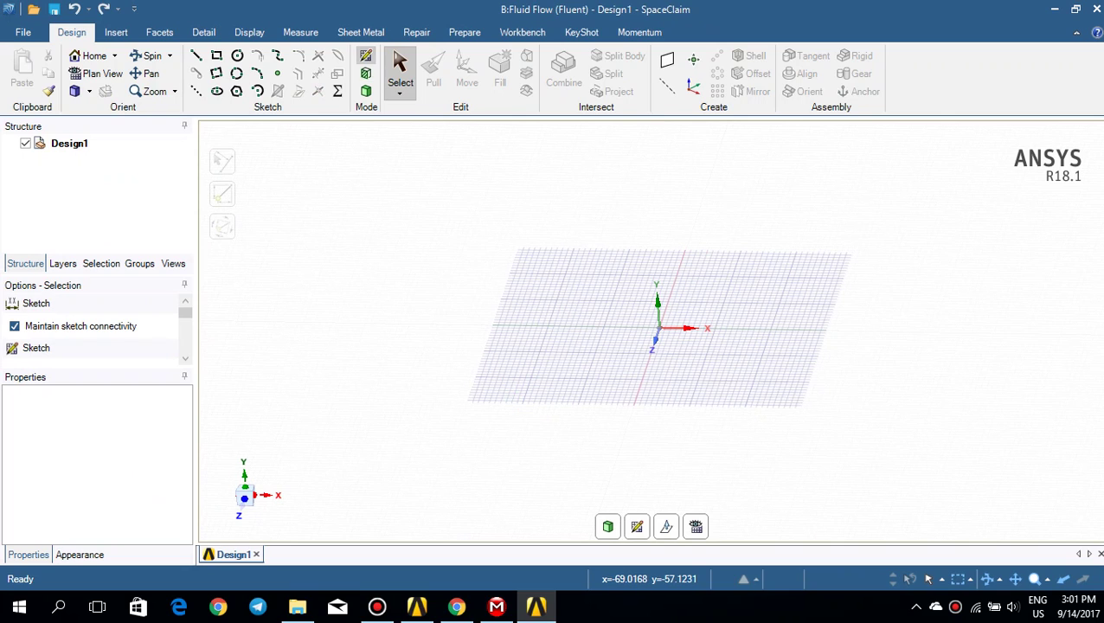
{"action": "left_click", "coordinate": [366, 91]}
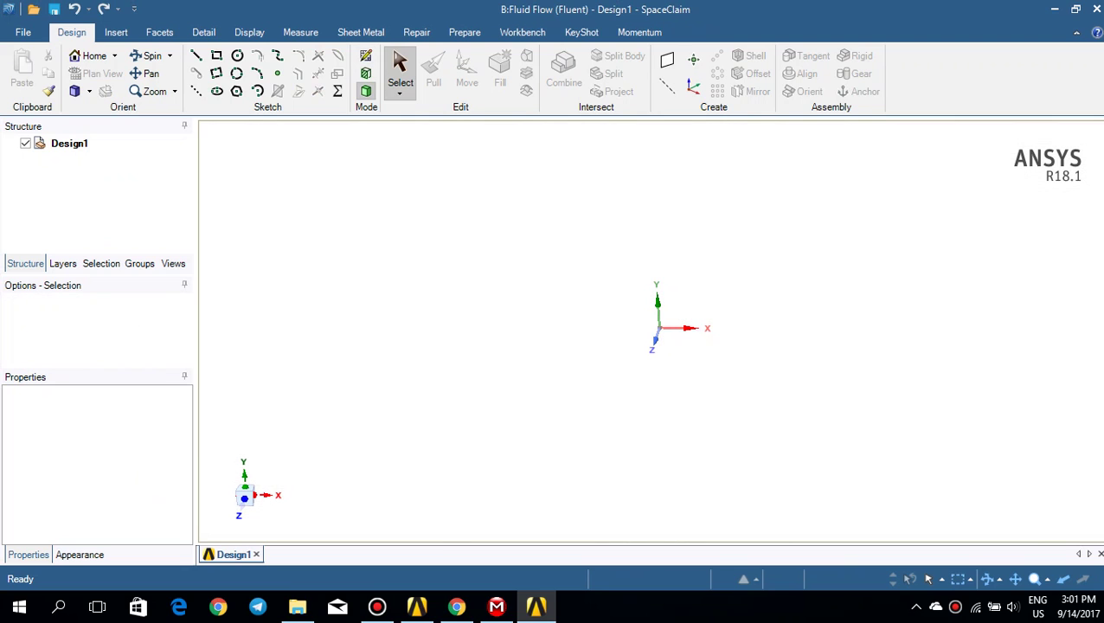
{"action": "left_click", "coordinate": [366, 56]}
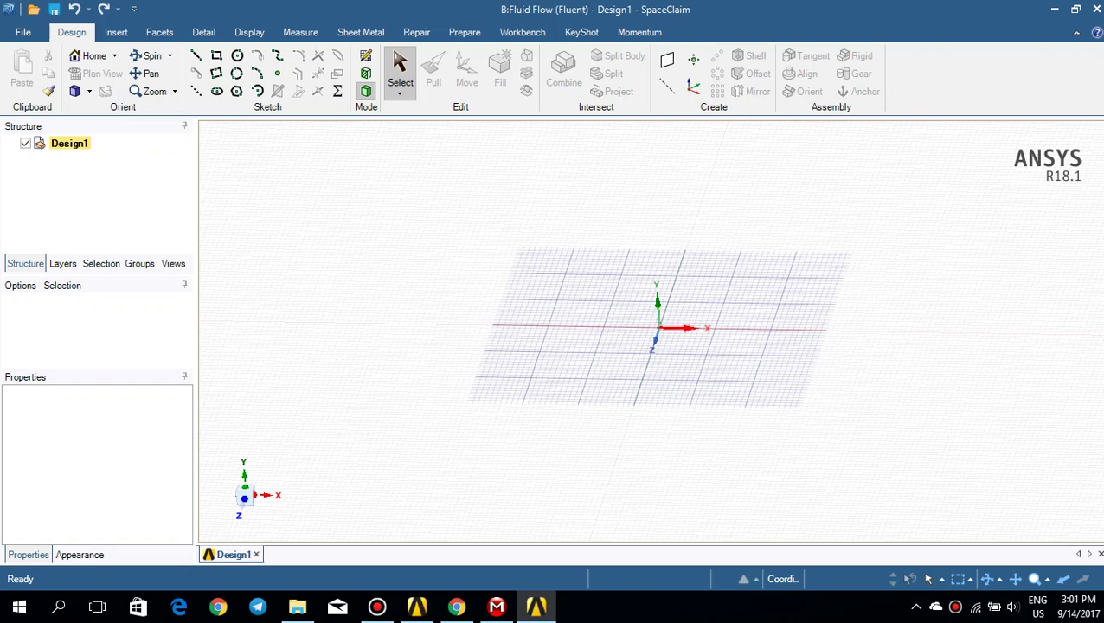
{"action": "left_click", "coordinate": [660, 330]}
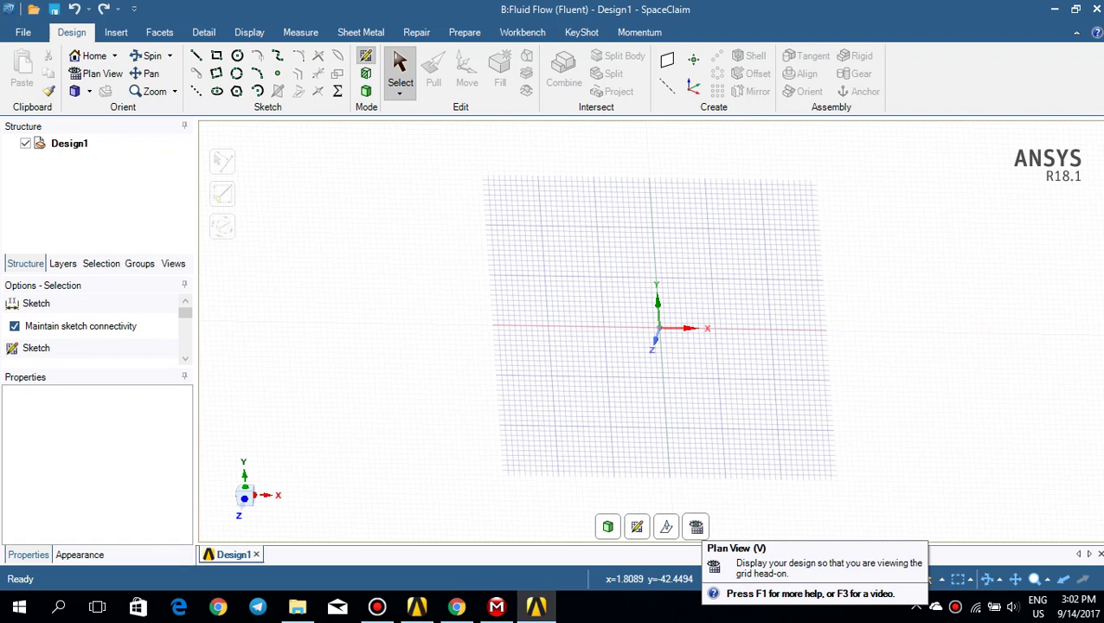
{"action": "left_click", "coordinate": [696, 526]}
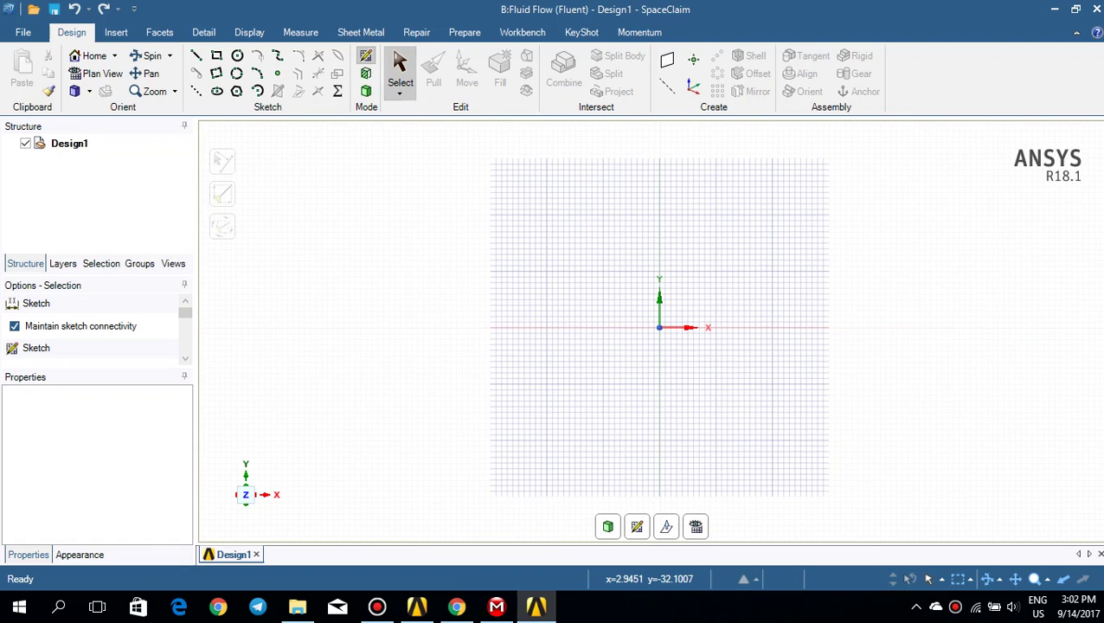
Step: Sketch a rectangle from the origin, 1000 mm wide and 500 mm high, and turn it into a surface in 3D mode
{"action": "left_click", "coordinate": [216, 56]}
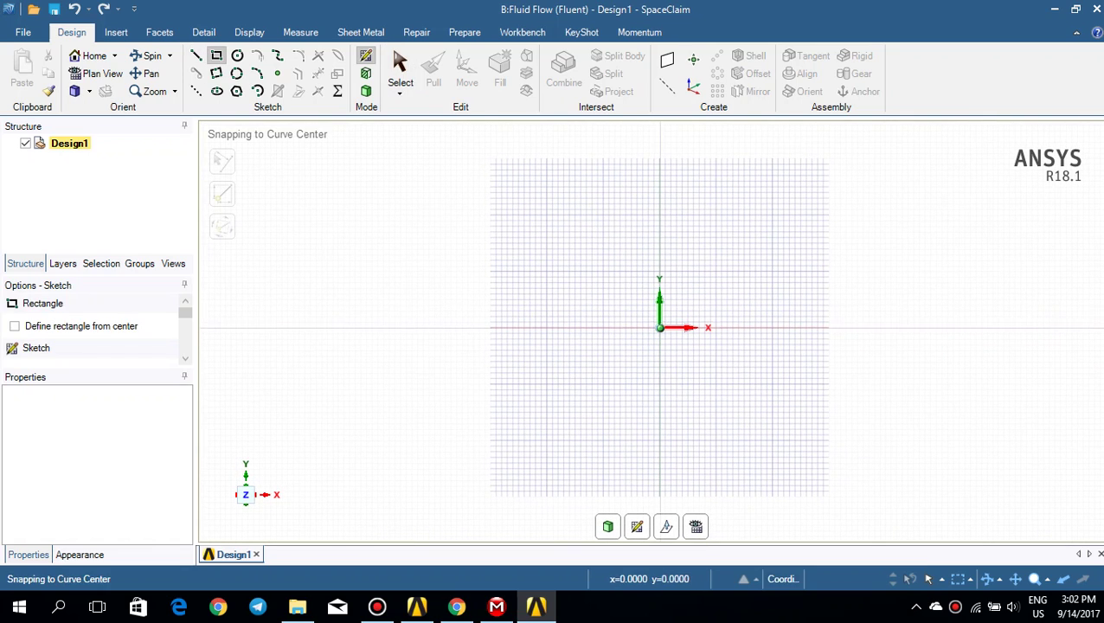
{"action": "left_click", "coordinate": [659, 327]}
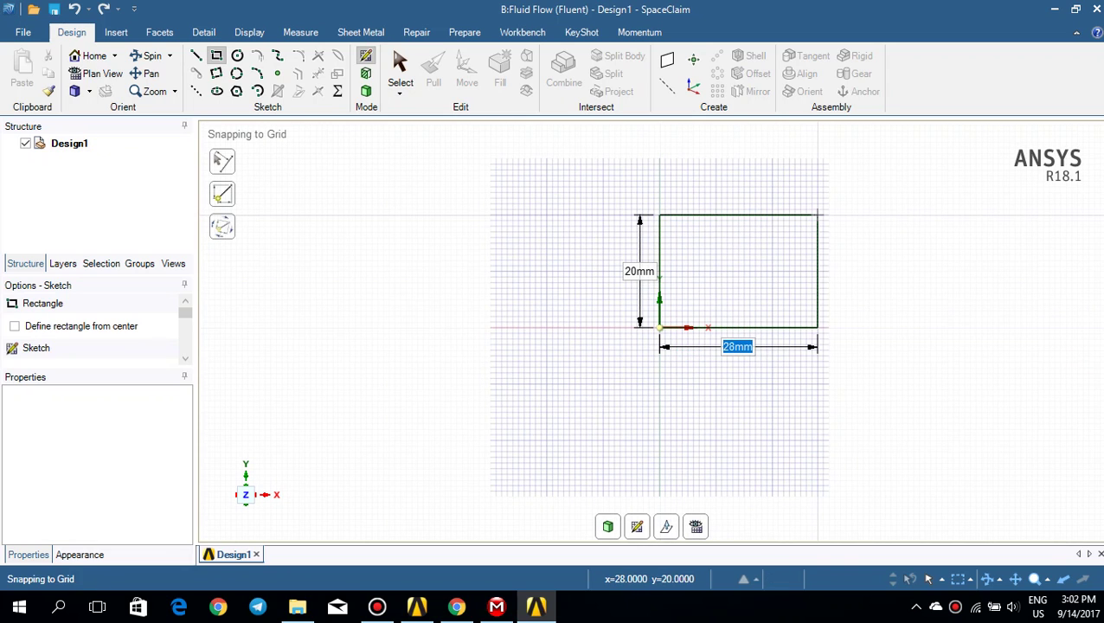
{"action": "type", "text": "1000"}
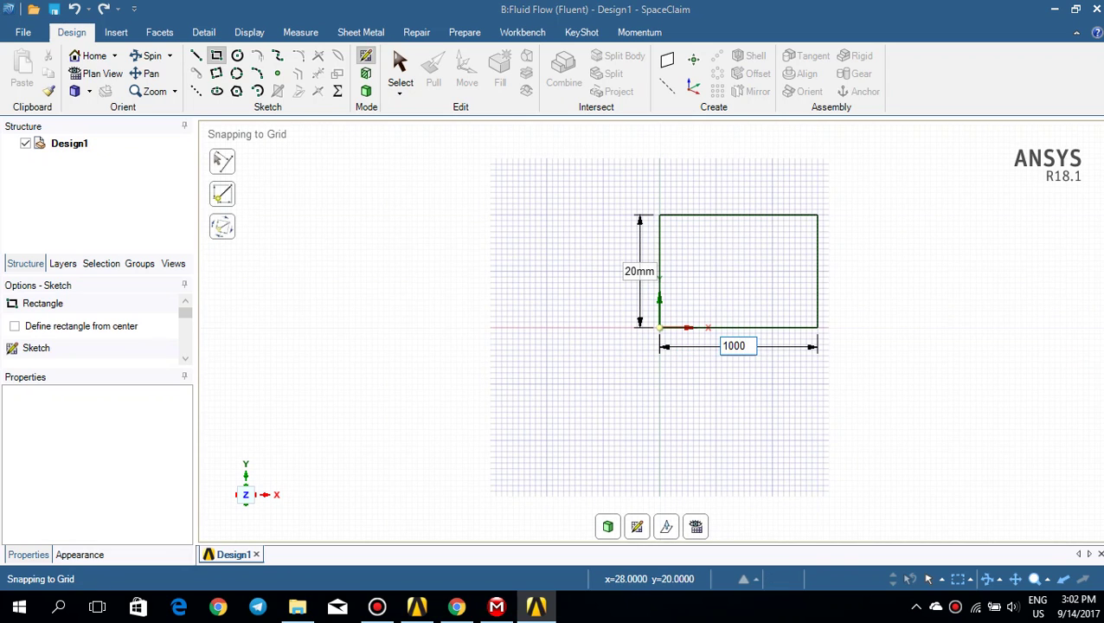
{"action": "key", "text": "Escape"}
{"action": "type", "text": "1000"}
{"action": "key", "text": "Return"}
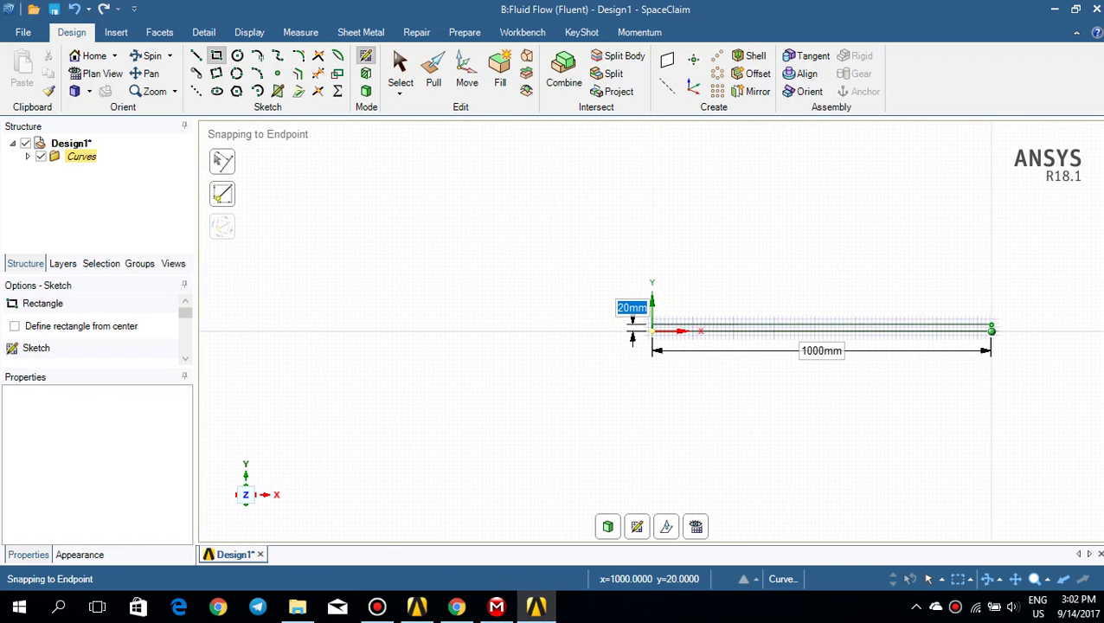
{"action": "type", "text": "500"}
{"action": "key", "text": "Return"}
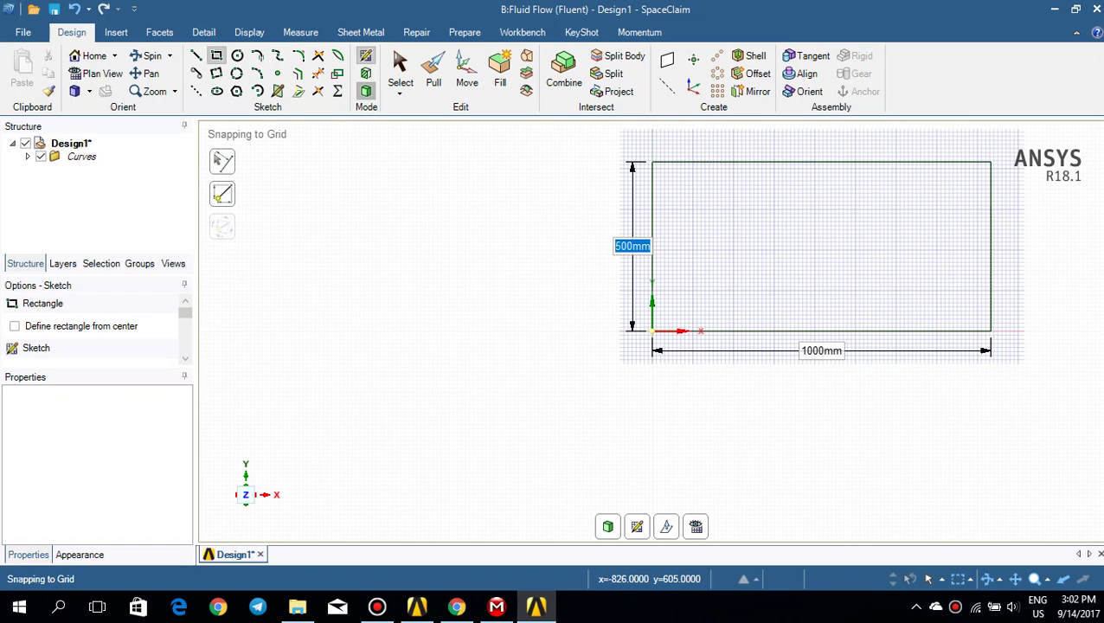
{"action": "left_click", "coordinate": [366, 91]}
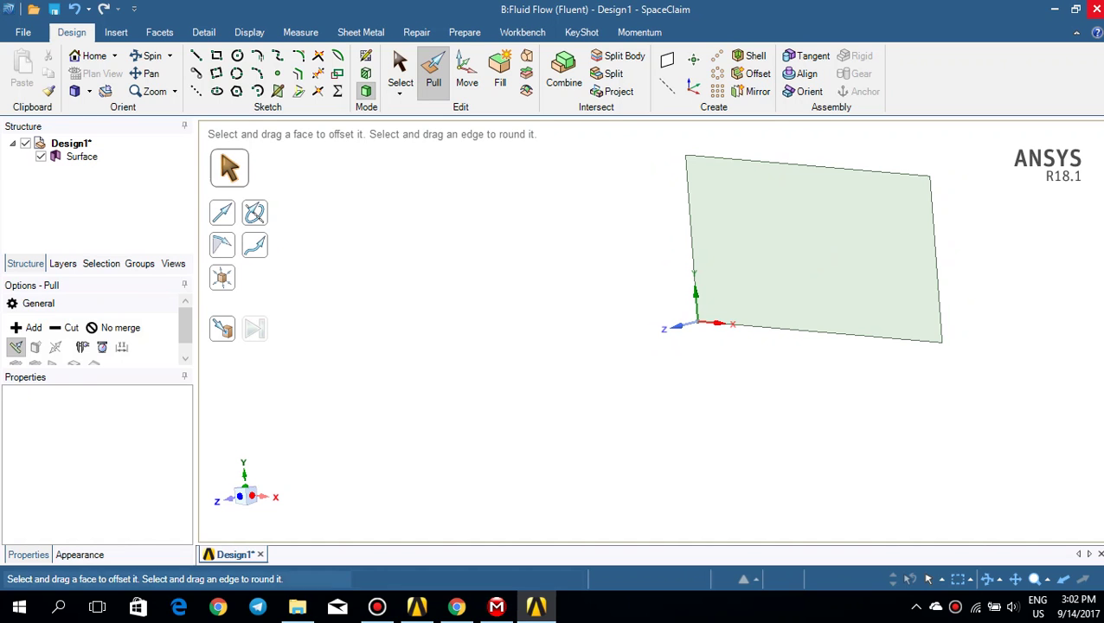
Step: Exit SpaceClaim and open the new Fluent system's mesh, closing the first system's Meshing window
{"action": "left_click", "coordinate": [1097, 8]}
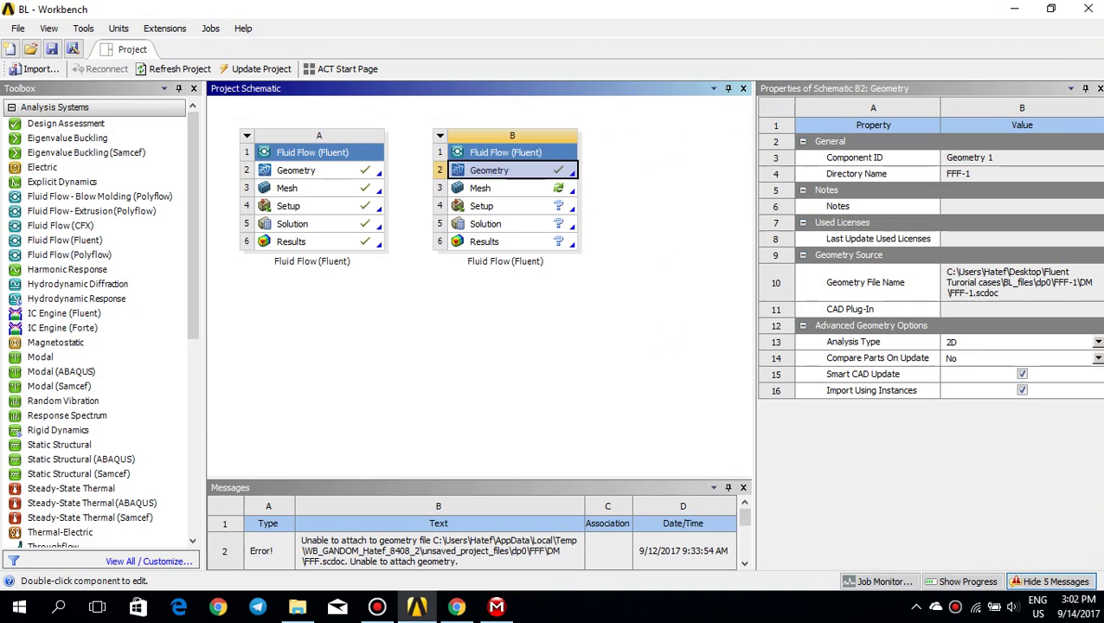
{"action": "left_click", "coordinate": [481, 188]}
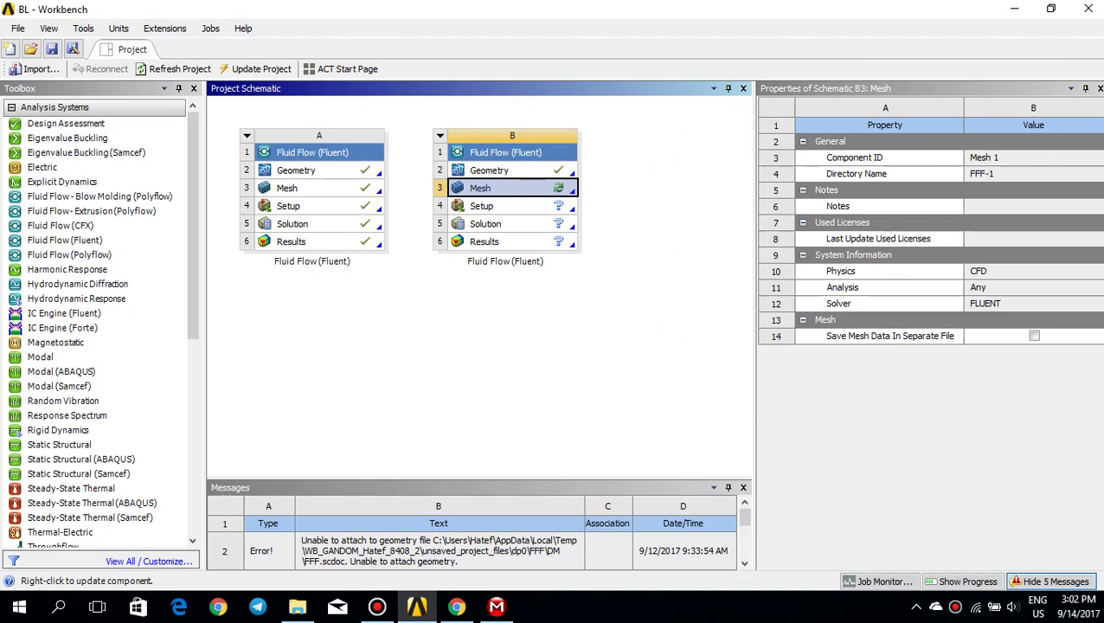
{"action": "double_click", "coordinate": [482, 187]}
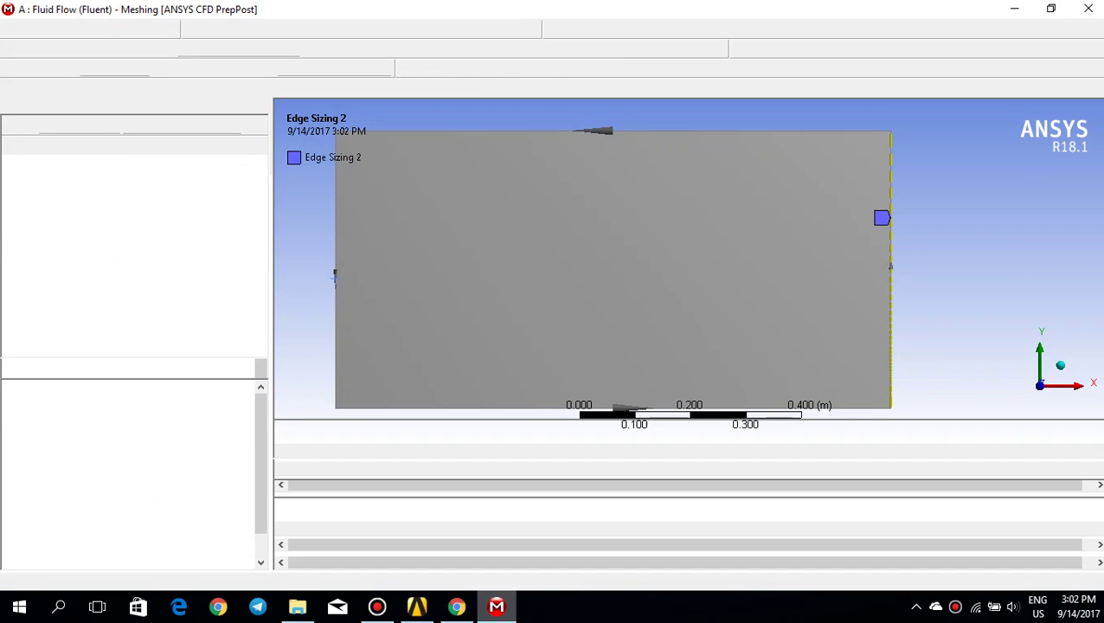
{"action": "left_click", "coordinate": [1087, 9]}
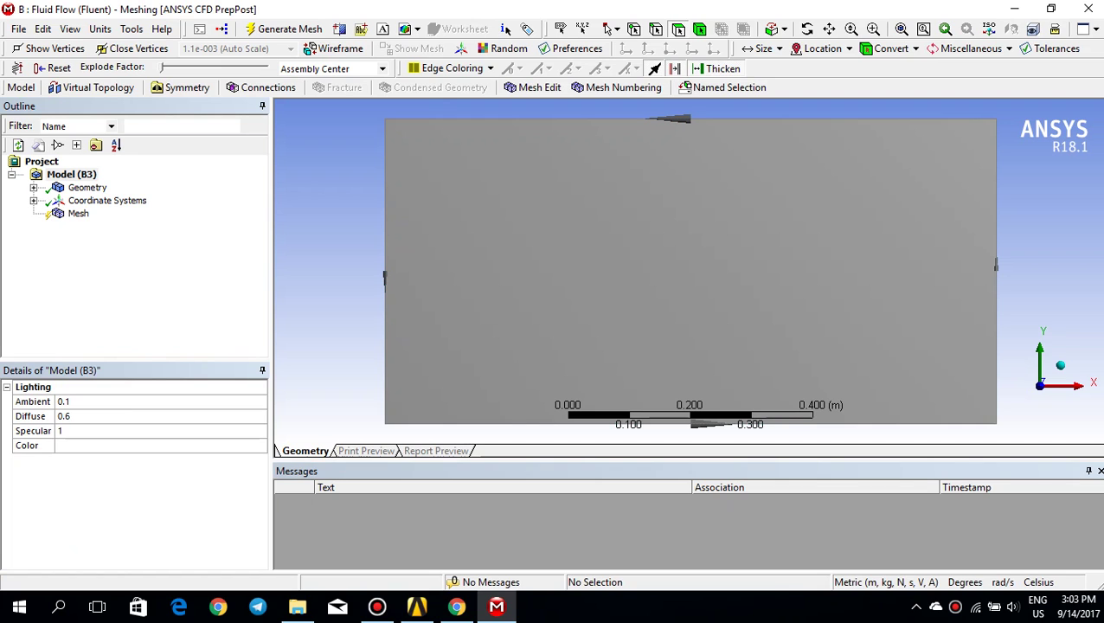
Step: Generate the default mesh on the rectangle and display it
{"action": "left_click", "coordinate": [279, 30]}
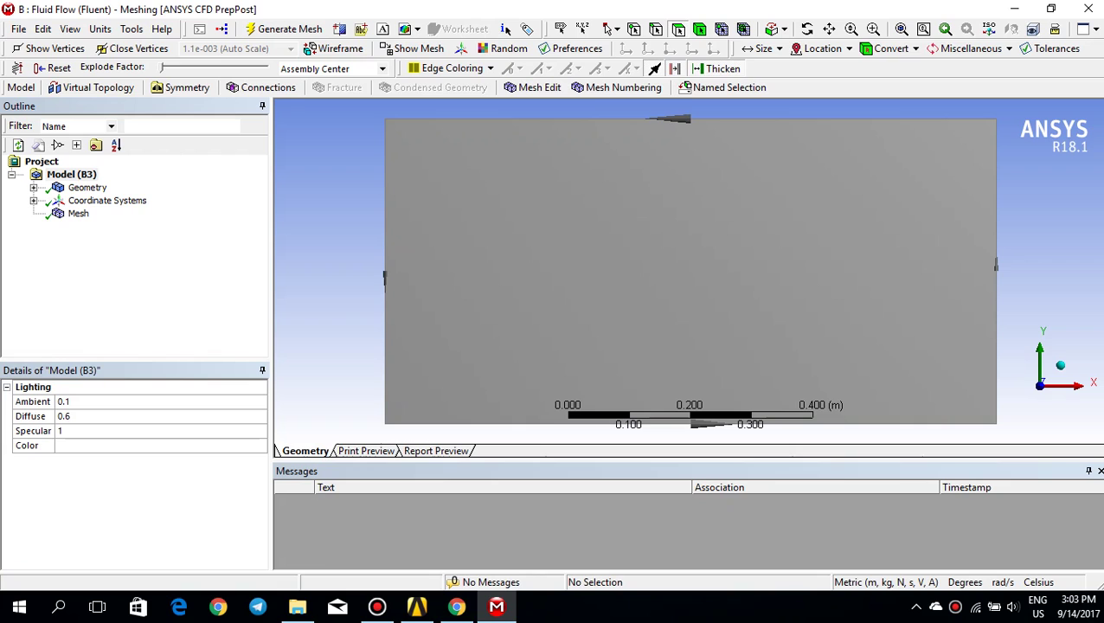
{"action": "left_click", "coordinate": [413, 49]}
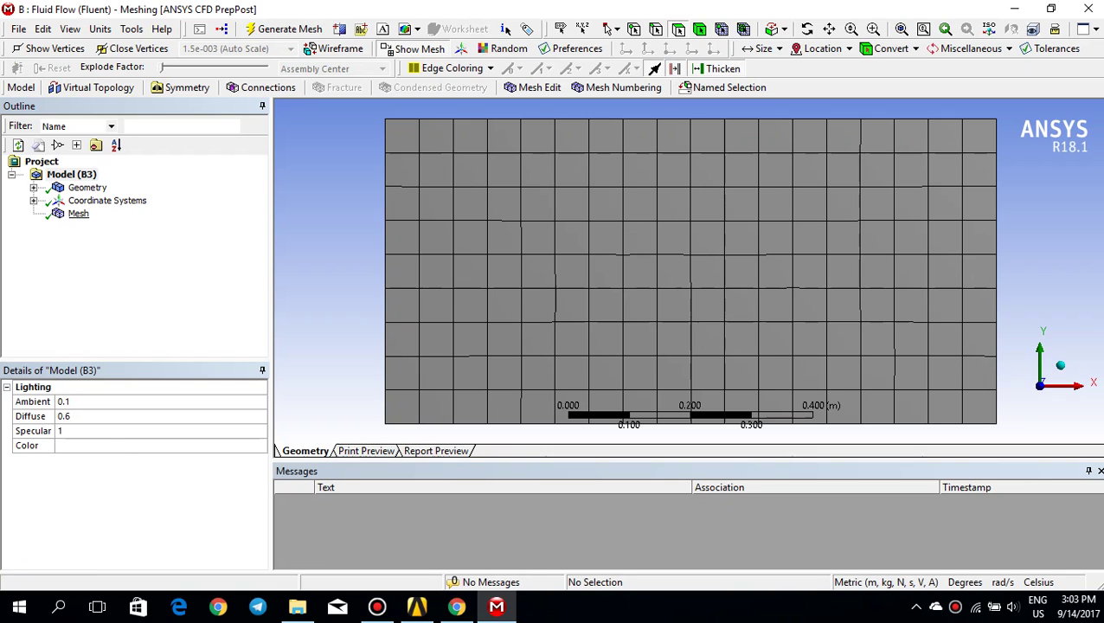
Step: Insert a Face Meshing control under Mesh and apply it to the rectangular face
{"action": "right_click", "coordinate": [78, 214]}
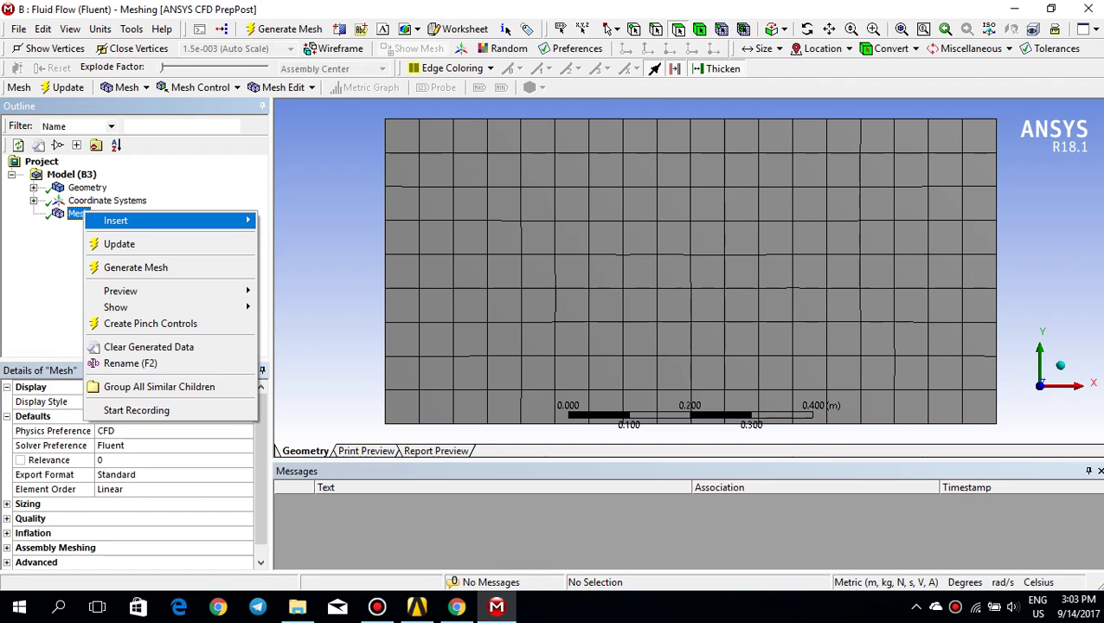
{"action": "mouse_move", "coordinate": [130, 220]}
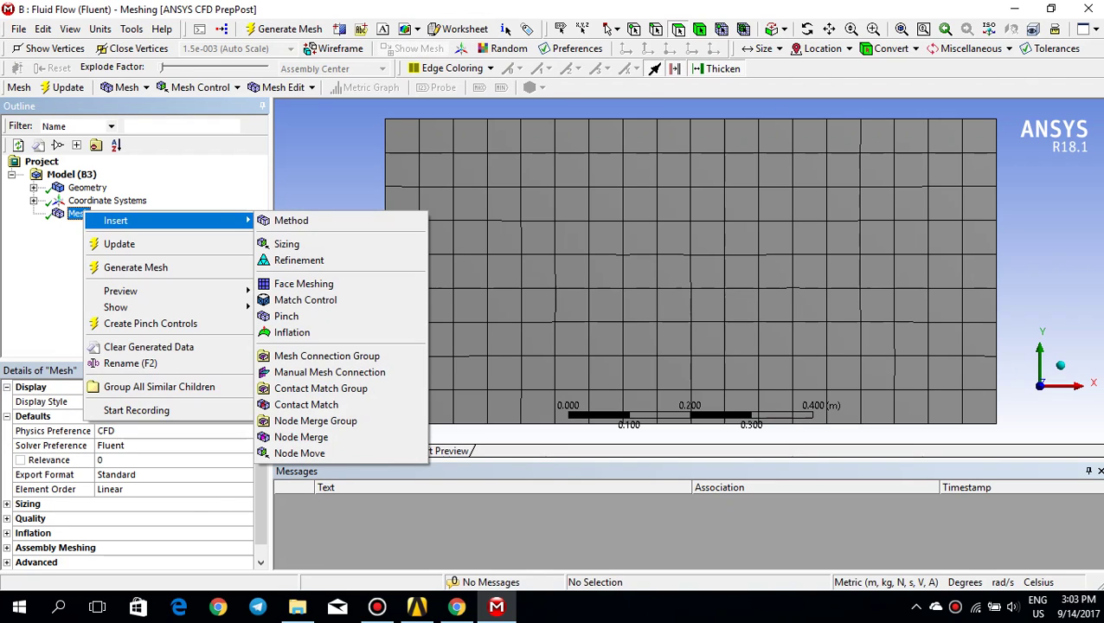
{"action": "left_click", "coordinate": [79, 212]}
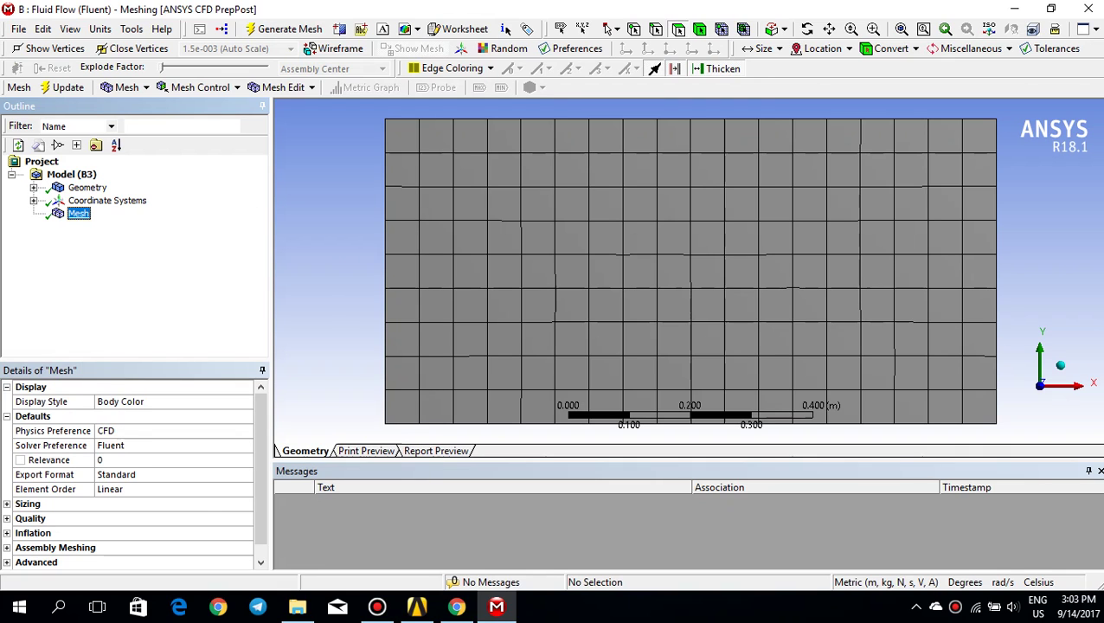
{"action": "right_click", "coordinate": [82, 210]}
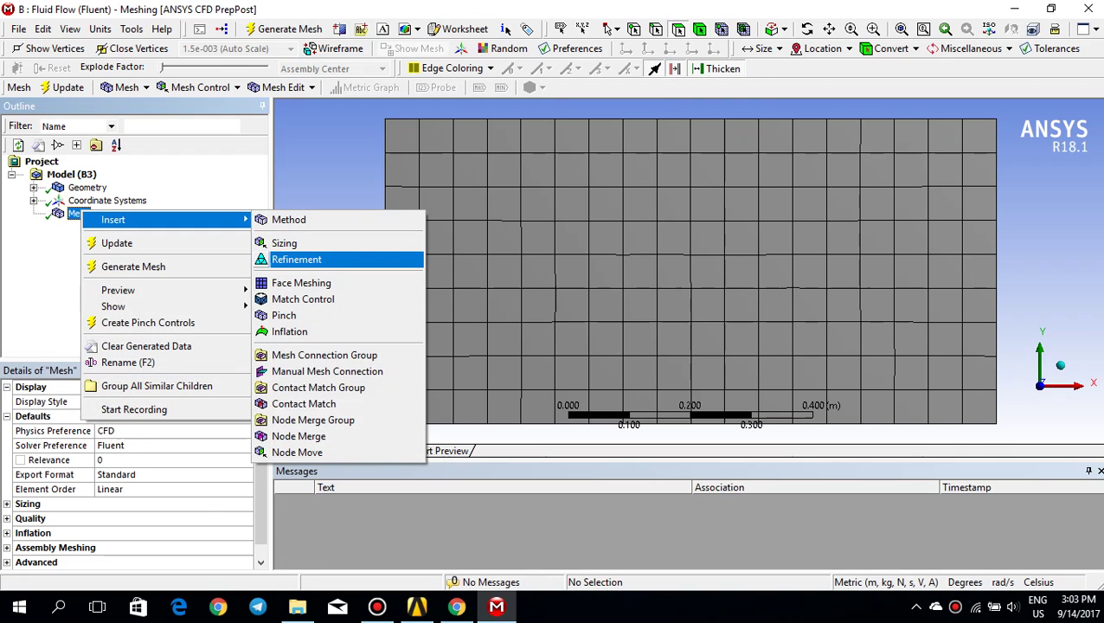
{"action": "left_click", "coordinate": [301, 282]}
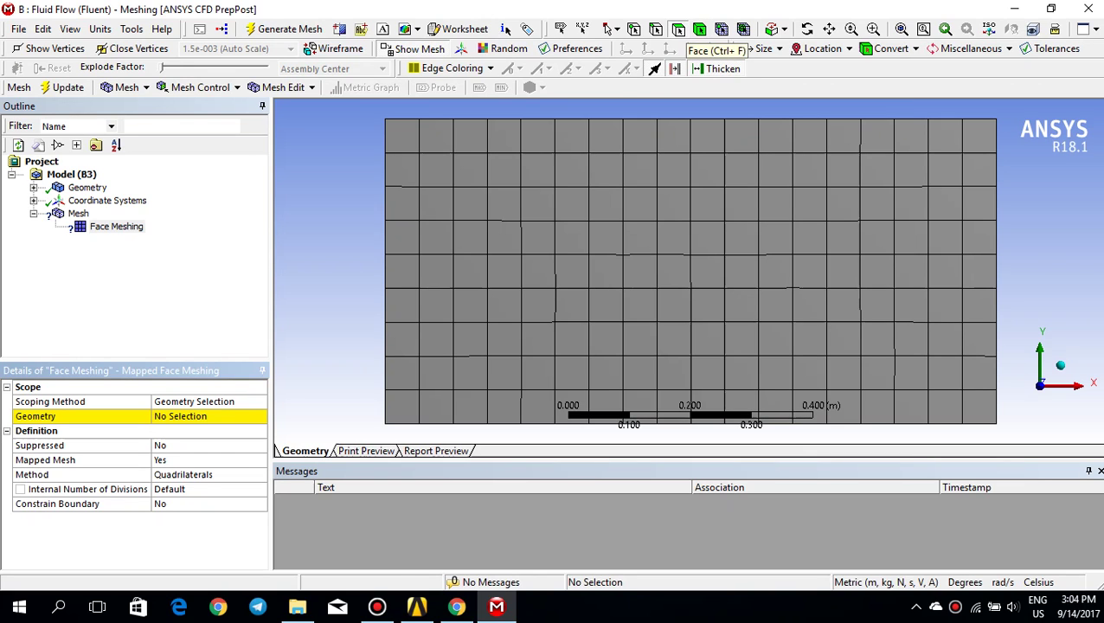
{"action": "left_click", "coordinate": [623, 248]}
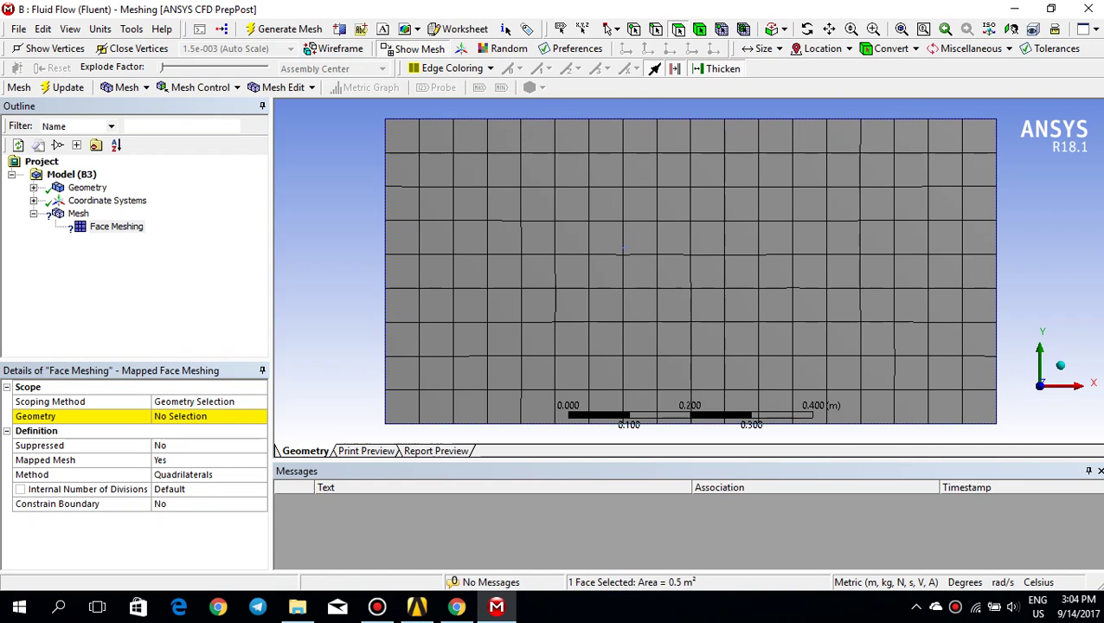
{"action": "left_click", "coordinate": [207, 416]}
{"action": "left_click", "coordinate": [178, 416]}
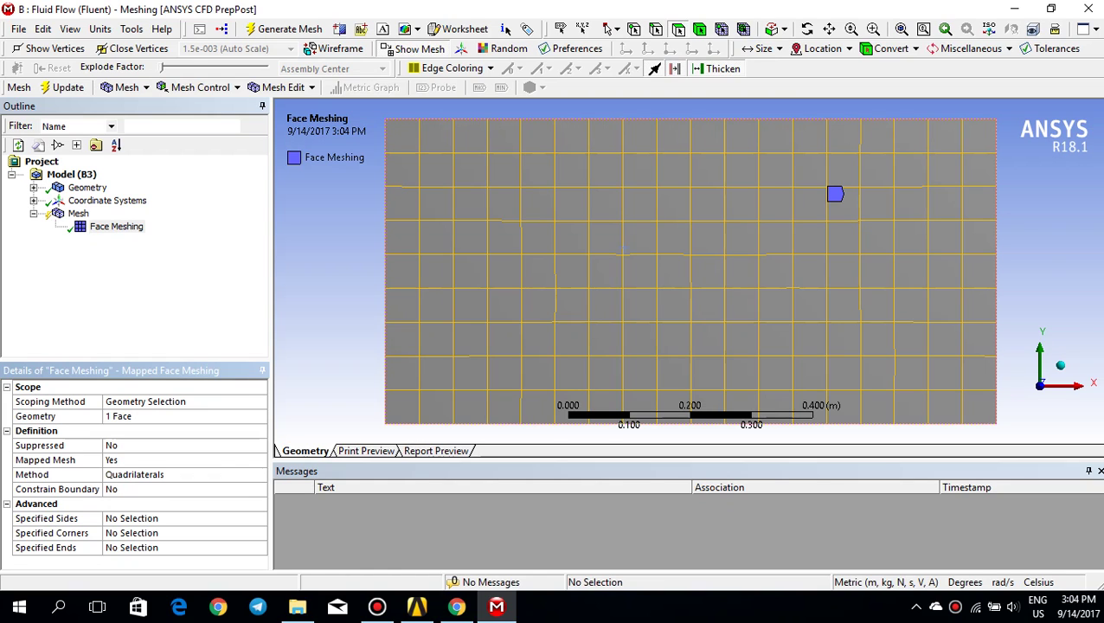
Step: Insert a Sizing control under Mesh and apply it to the rectangle's top and bottom edges
{"action": "right_click", "coordinate": [79, 213]}
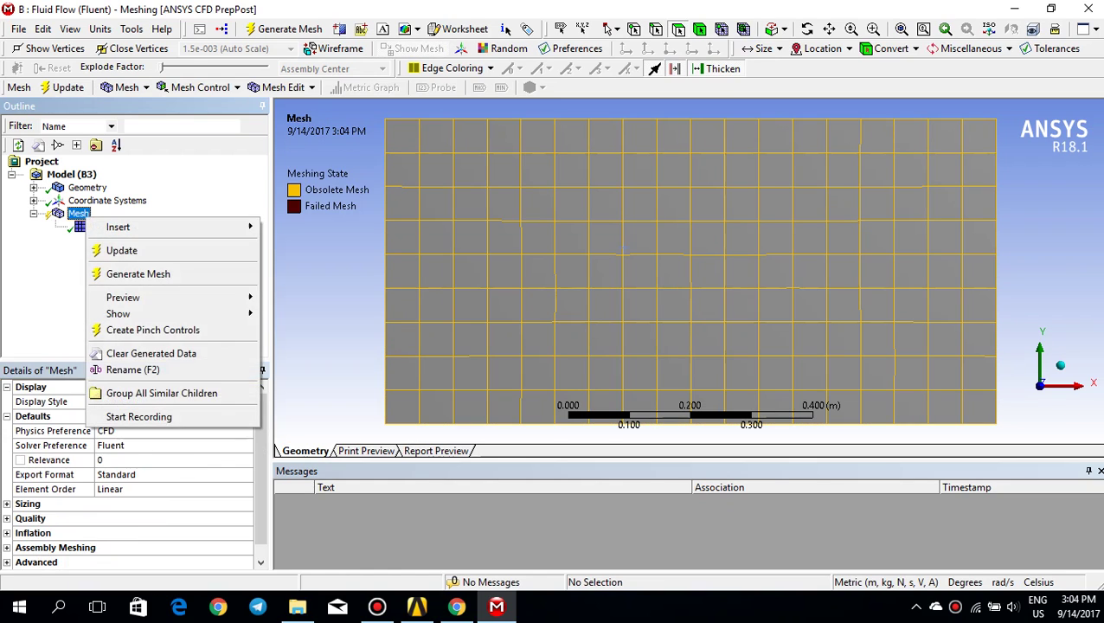
{"action": "mouse_move", "coordinate": [155, 226]}
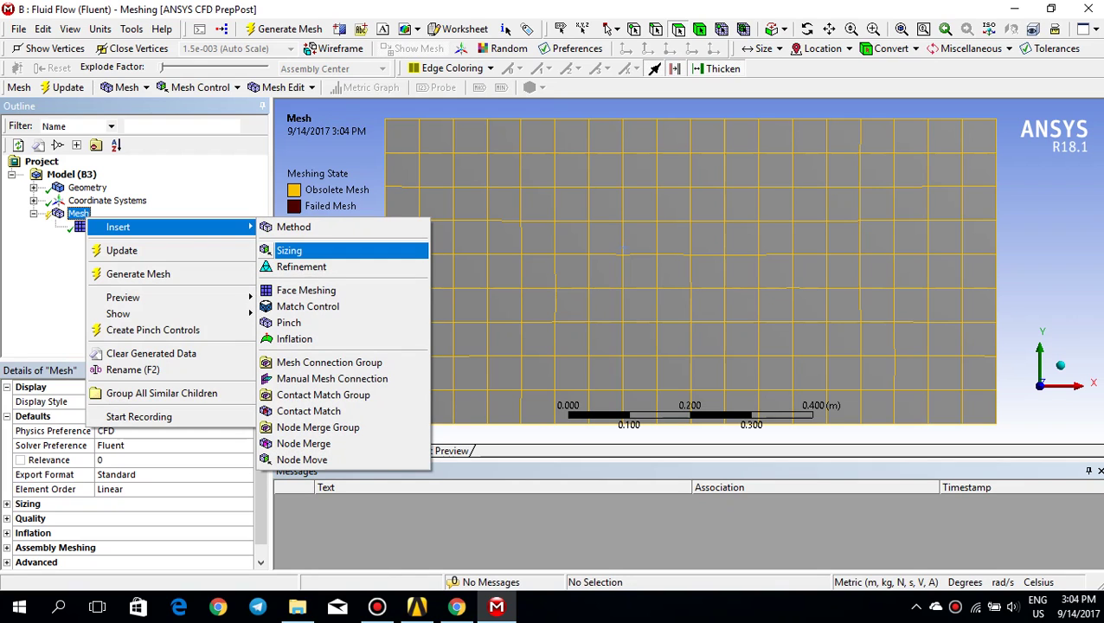
{"action": "left_click", "coordinate": [288, 250]}
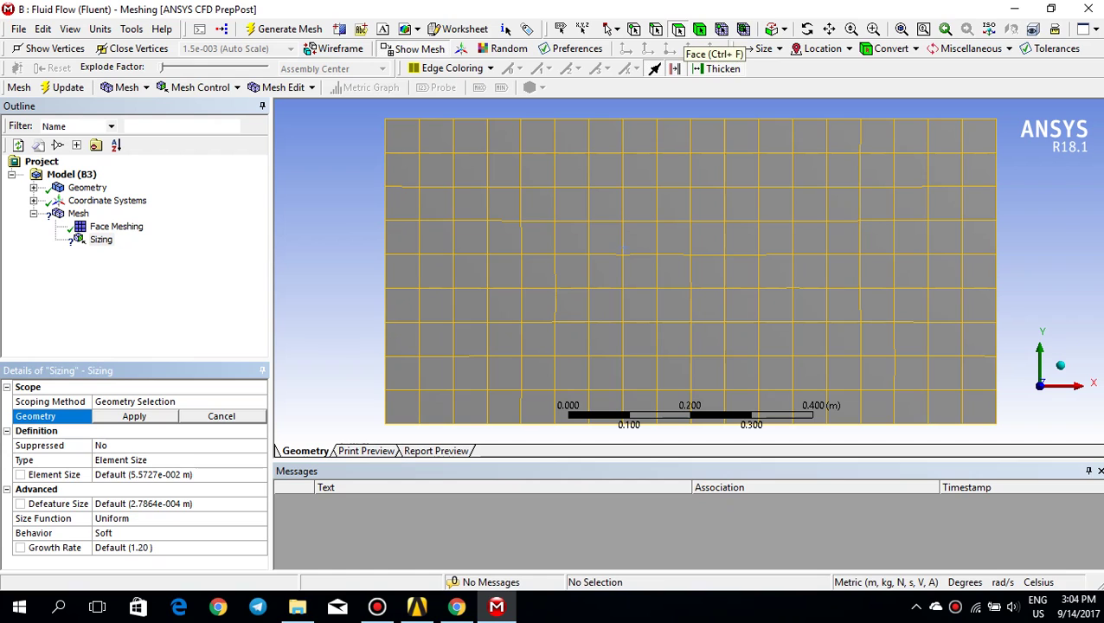
{"action": "left_click", "coordinate": [661, 119]}
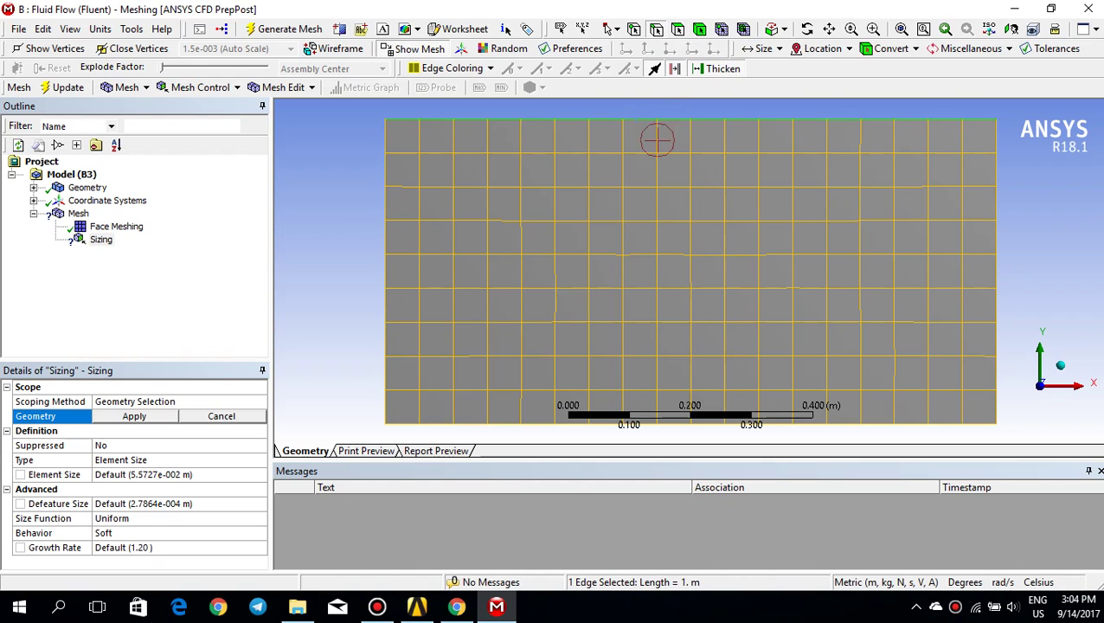
{"action": "left_click", "coordinate": [547, 424], "text": "ctrl"}
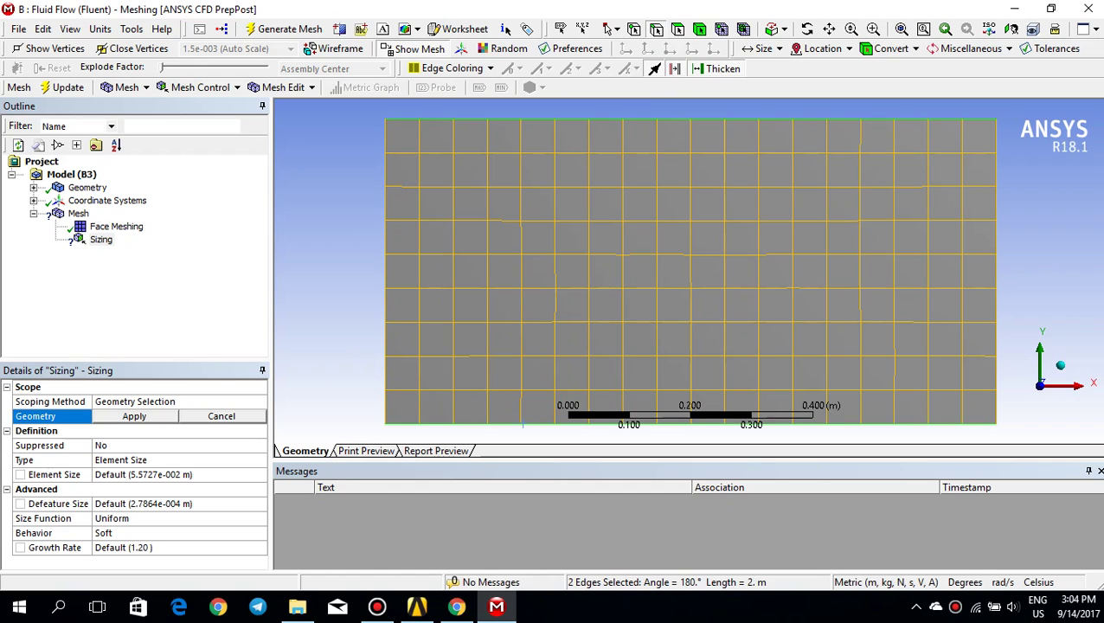
{"action": "left_click", "coordinate": [135, 416]}
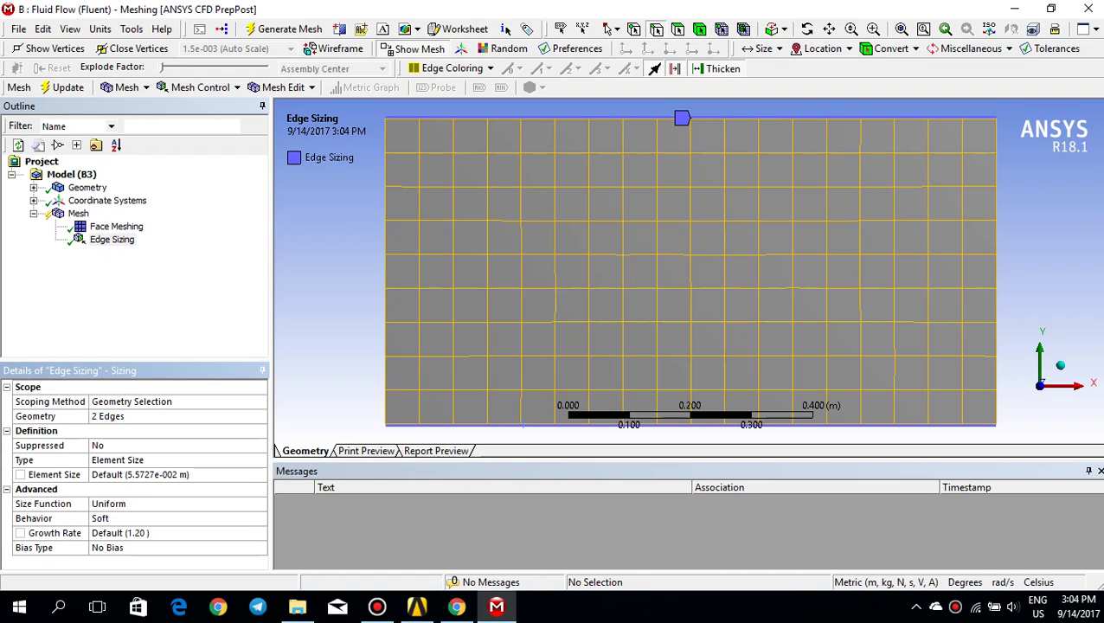
Step: Define the top and bottom edge sizing by Number of Divisions, with 60 divisions
{"action": "left_click", "coordinate": [173, 461]}
{"action": "left_click", "coordinate": [259, 460]}
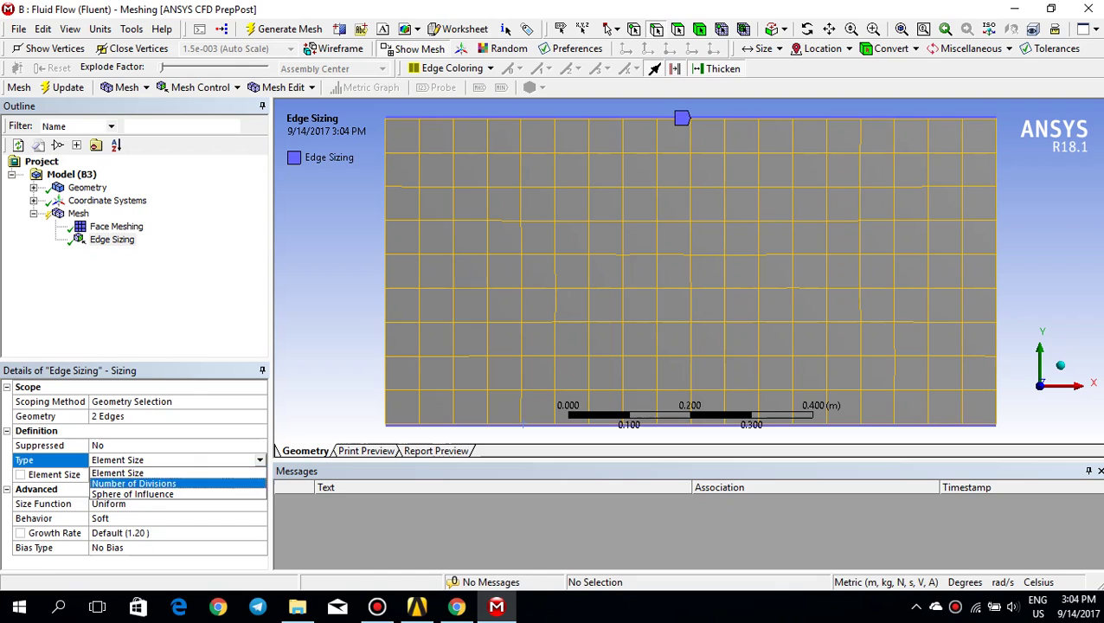
{"action": "left_click", "coordinate": [134, 483]}
{"action": "left_click", "coordinate": [134, 475]}
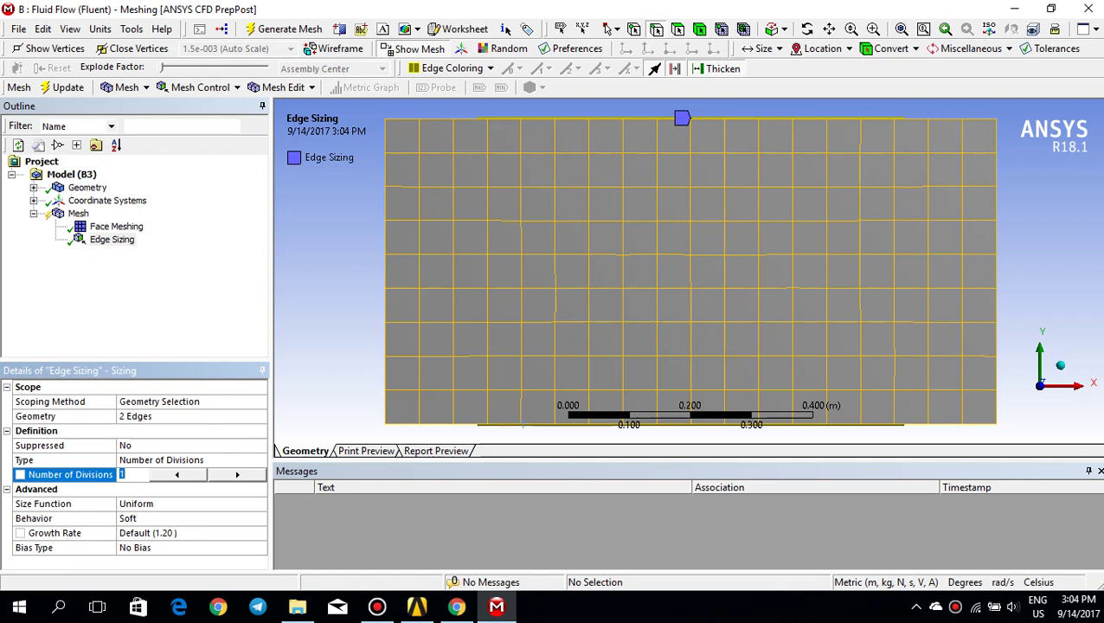
{"action": "type", "text": "600"}
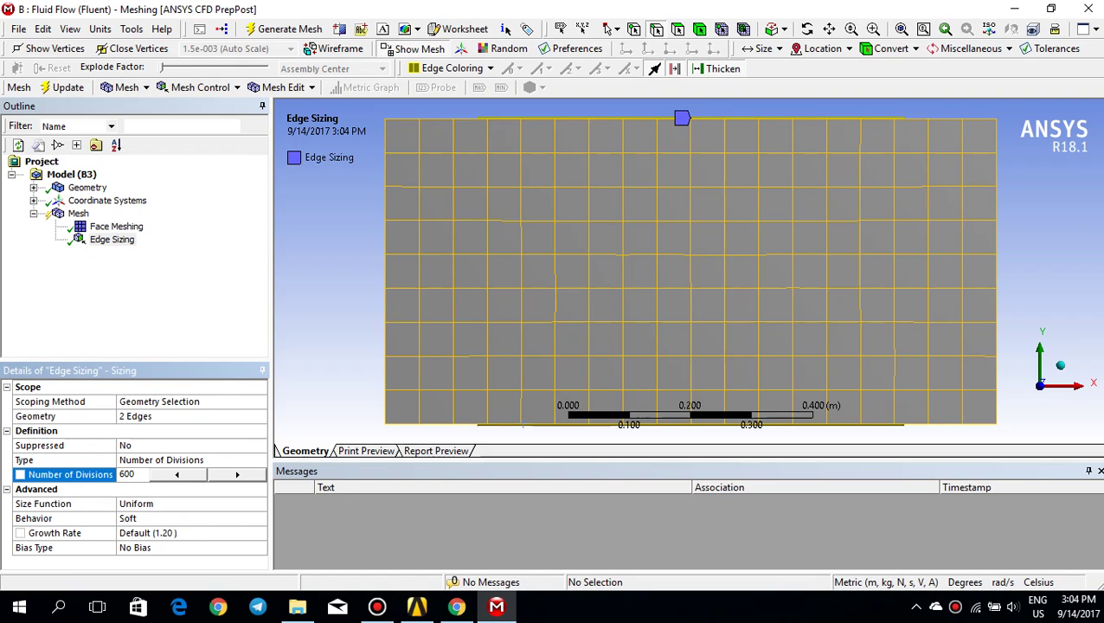
{"action": "key", "text": "BackSpace"}
{"action": "left_click", "coordinate": [113, 239]}
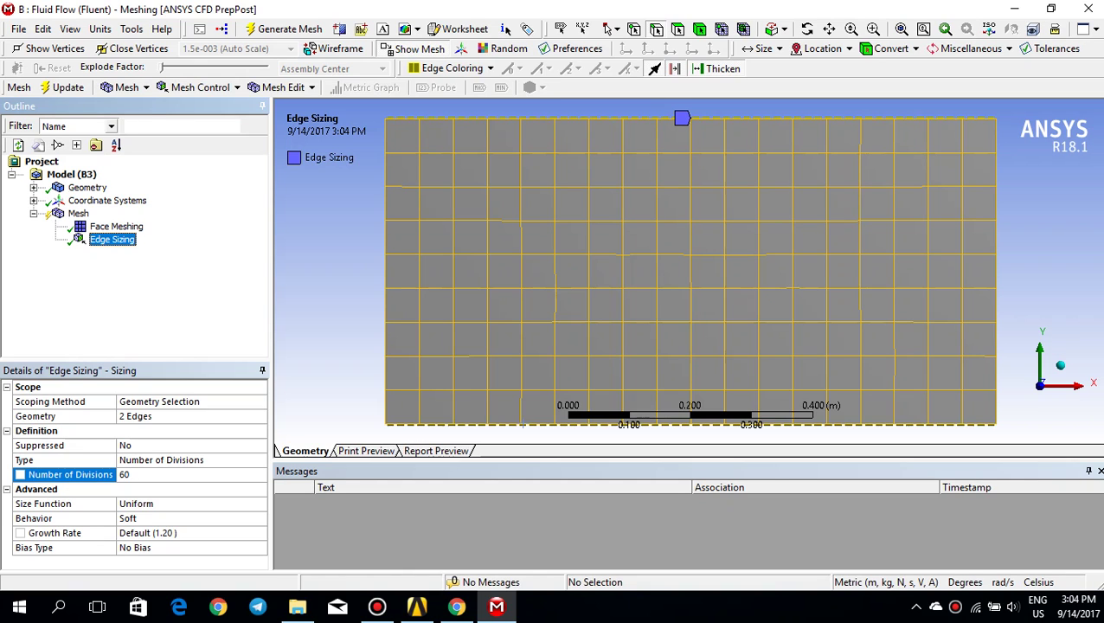
Step: Insert another Sizing control under Mesh and apply it to the rectangle's left edge
{"action": "left_click", "coordinate": [78, 213]}
{"action": "right_click", "coordinate": [83, 213]}
{"action": "mouse_move", "coordinate": [121, 218]}
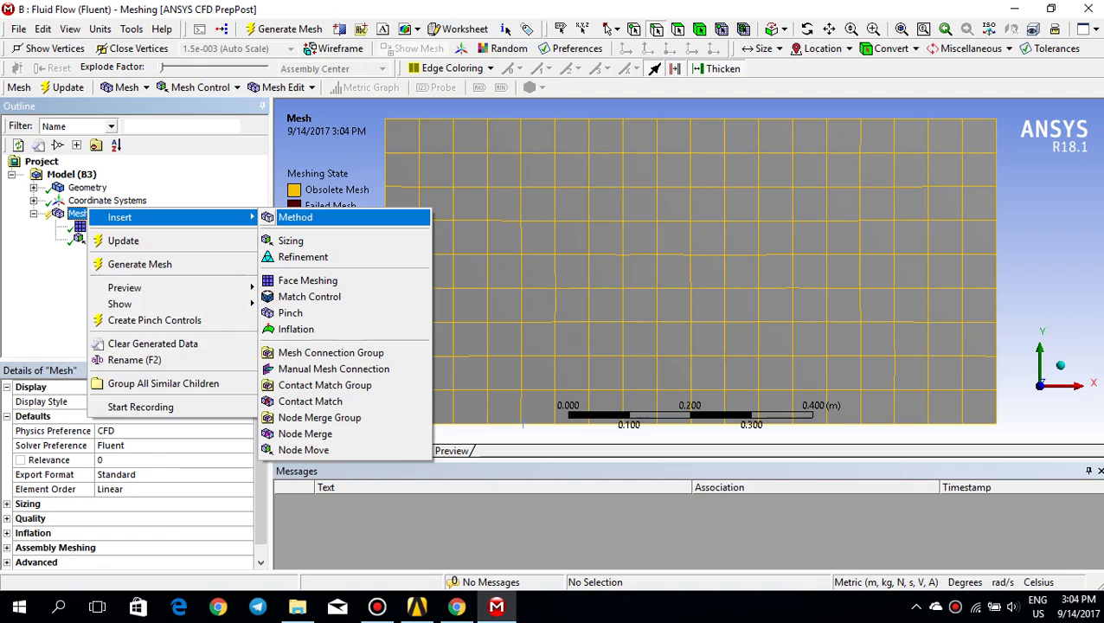
{"action": "left_click", "coordinate": [291, 241]}
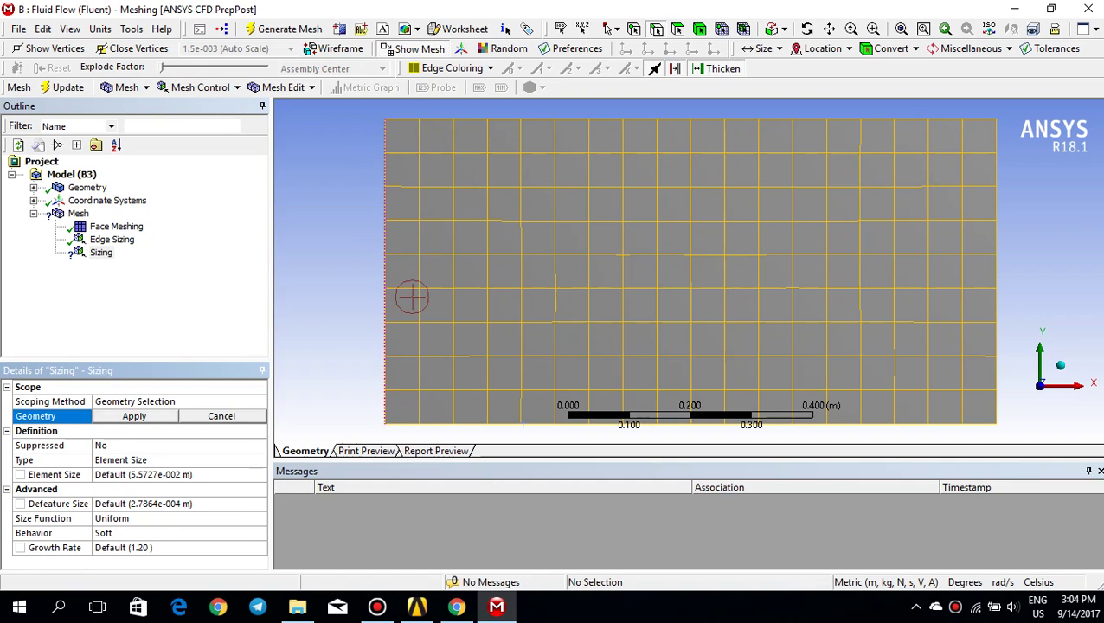
{"action": "left_click", "coordinate": [412, 298]}
{"action": "left_click", "coordinate": [134, 416]}
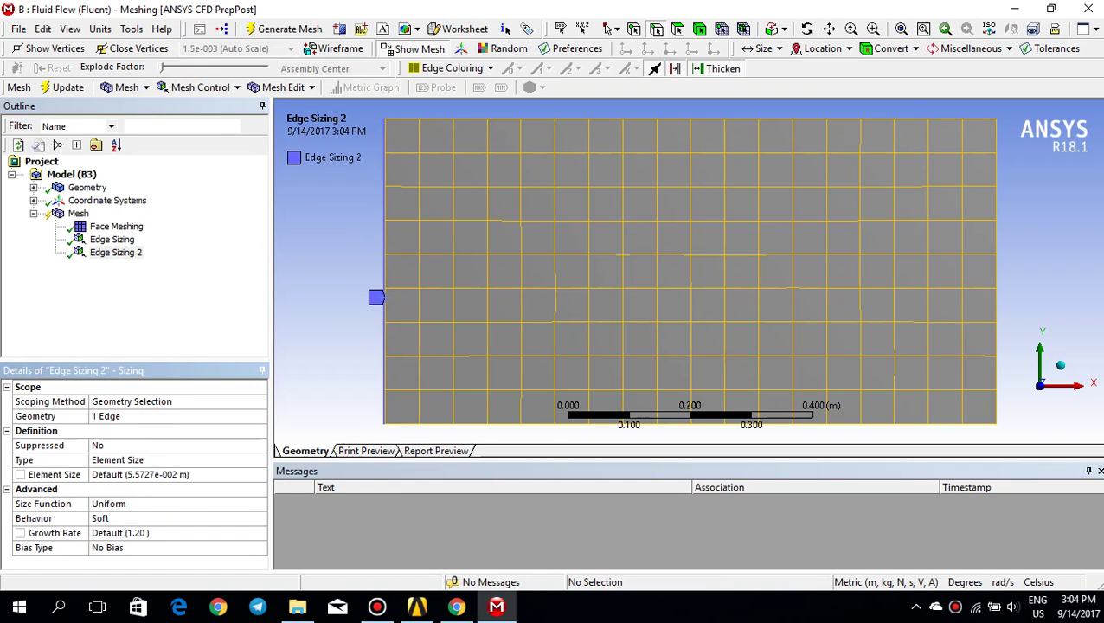
Step: Define the left edge sizing by Number of Divisions, with 60 divisions
{"action": "left_click", "coordinate": [173, 461]}
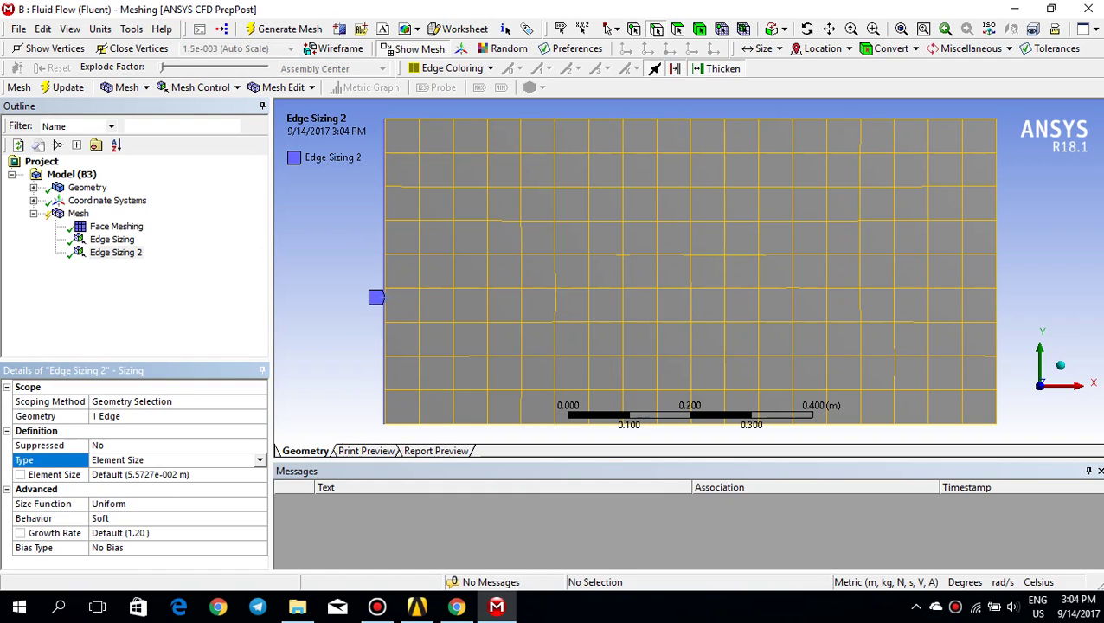
{"action": "left_click", "coordinate": [173, 460]}
{"action": "left_click", "coordinate": [156, 484]}
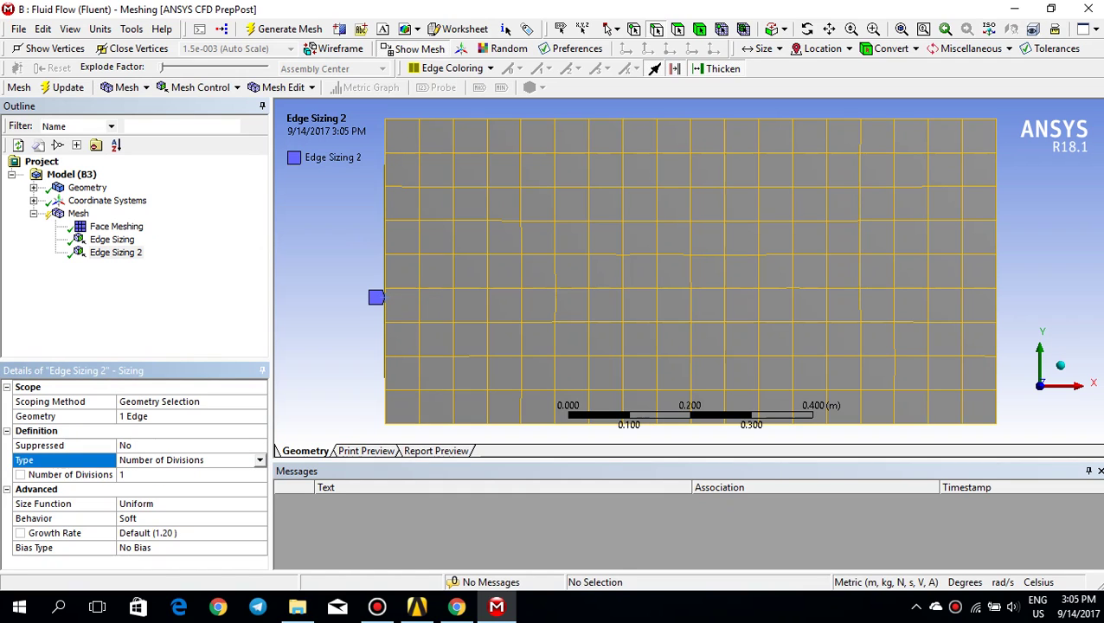
{"action": "left_click", "coordinate": [134, 475]}
{"action": "type", "text": "60"}
{"action": "key", "text": "Return"}
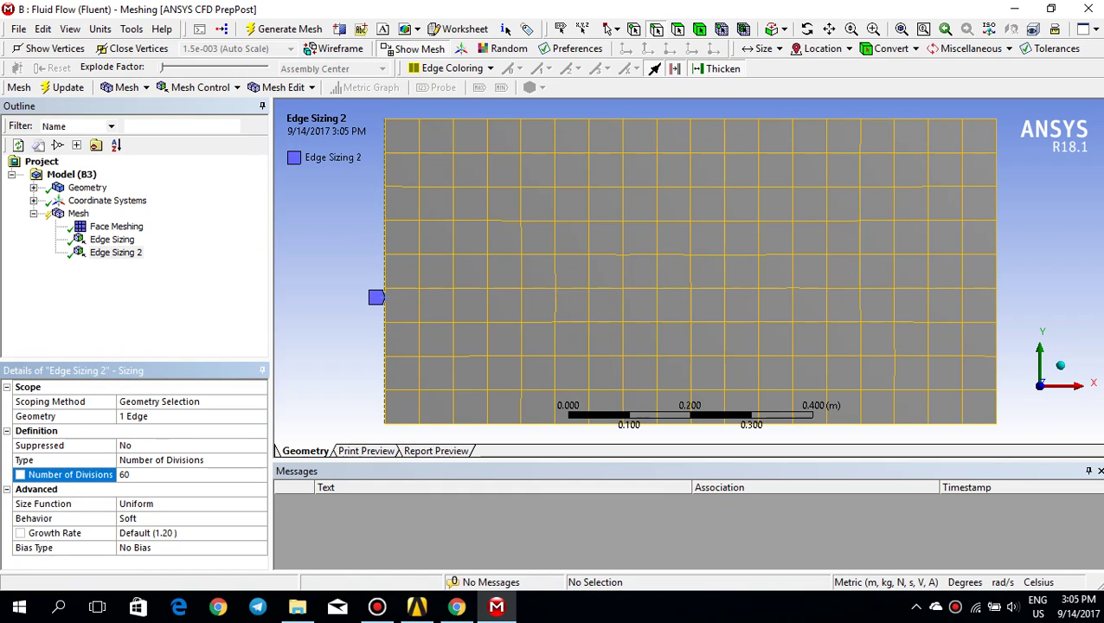
Step: Insert a third Sizing control under Mesh and apply it to the rectangle's right edge
{"action": "left_click", "coordinate": [77, 212]}
{"action": "right_click", "coordinate": [78, 213]}
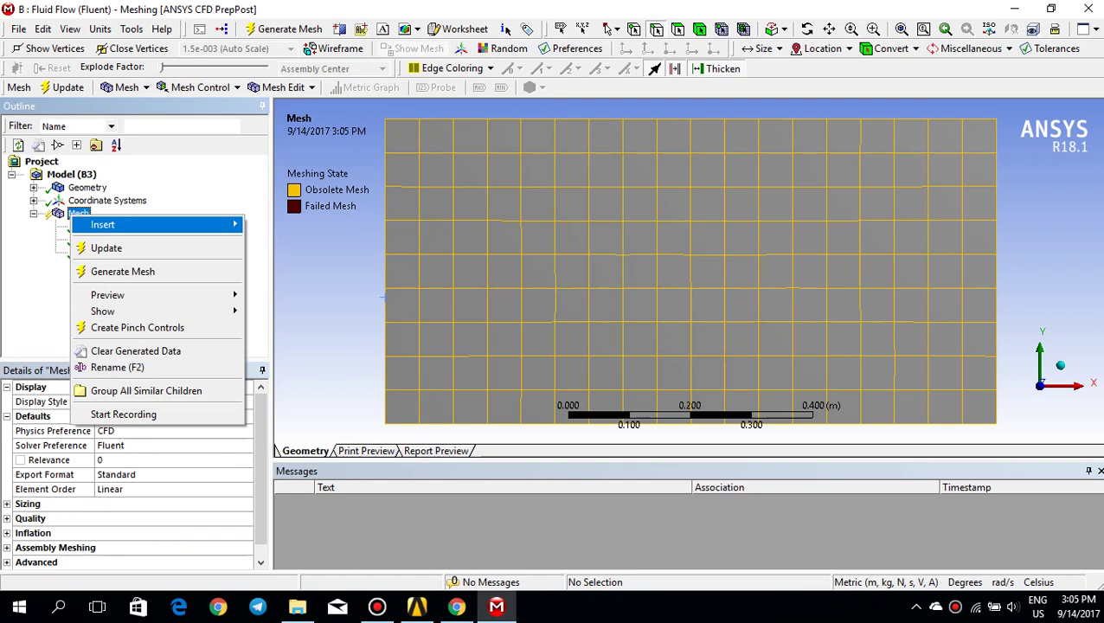
{"action": "mouse_move", "coordinate": [130, 224]}
{"action": "left_click", "coordinate": [274, 247]}
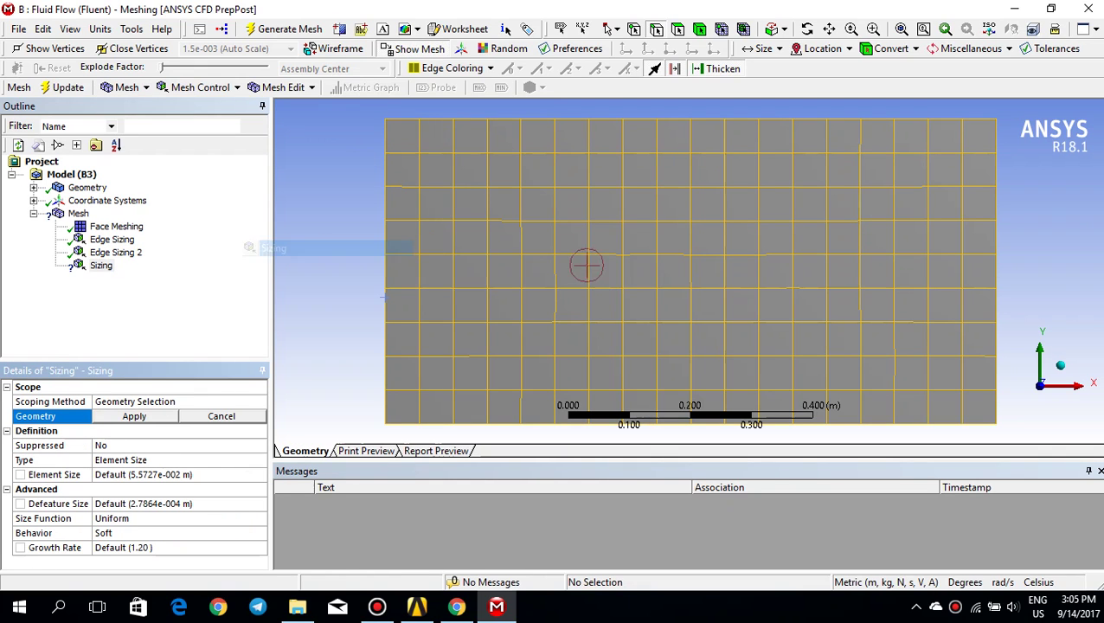
{"action": "left_click", "coordinate": [996, 276]}
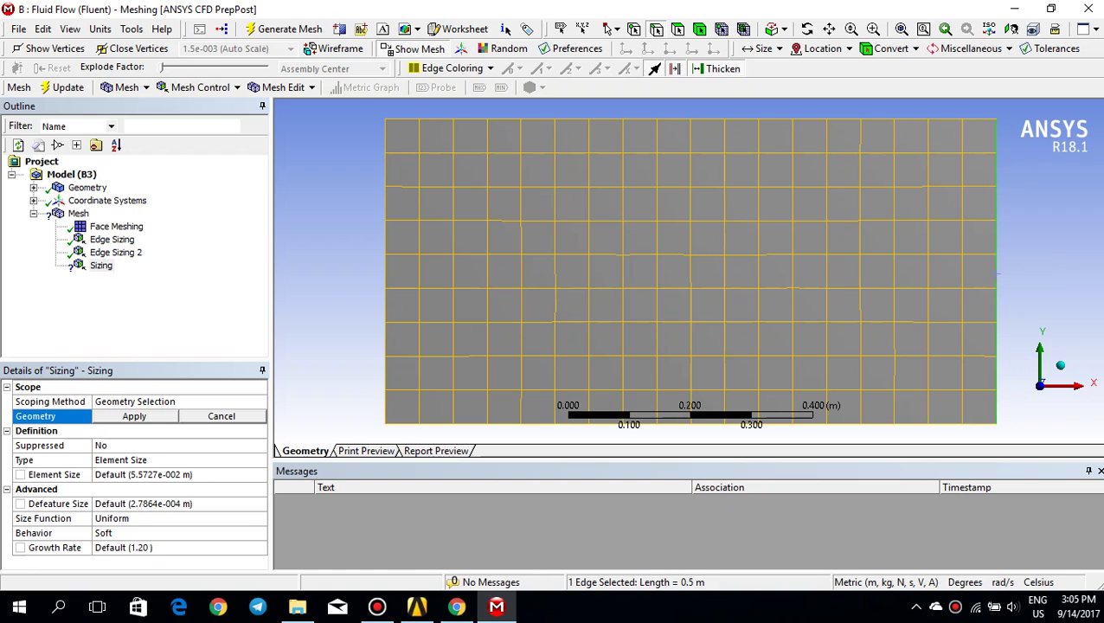
{"action": "left_click", "coordinate": [134, 416]}
Step: Define the right edge sizing by Number of Divisions, with 60 divisions, and generate the mesh
{"action": "left_click", "coordinate": [52, 459]}
{"action": "left_click", "coordinate": [173, 460]}
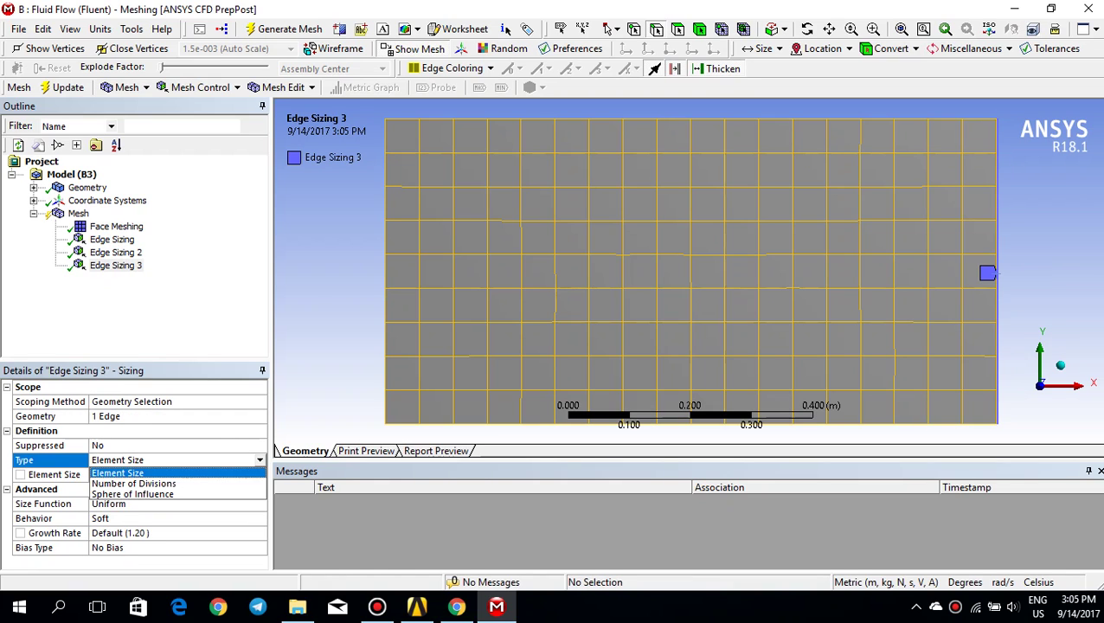
{"action": "left_click", "coordinate": [156, 484]}
{"action": "left_click", "coordinate": [156, 474]}
{"action": "type", "text": "60"}
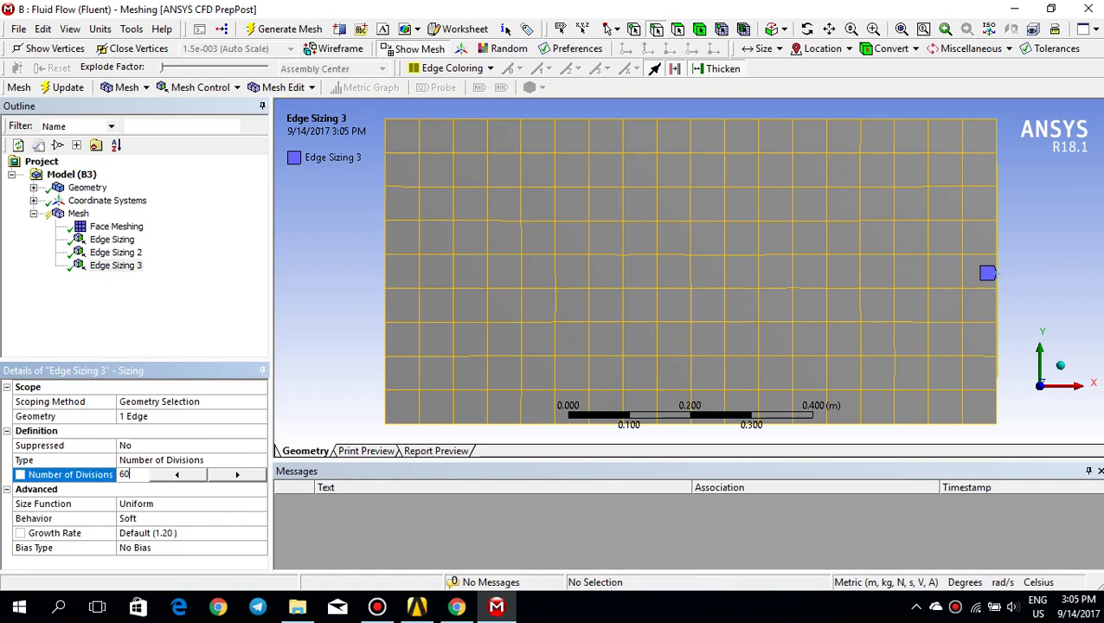
{"action": "key", "text": "Return"}
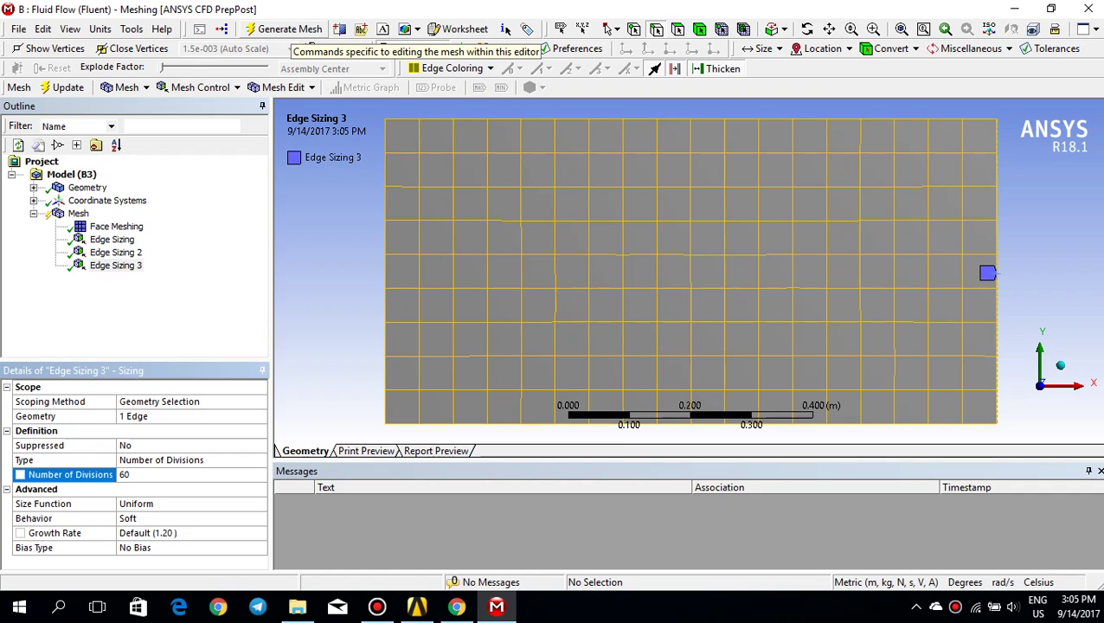
{"action": "left_click", "coordinate": [289, 30]}
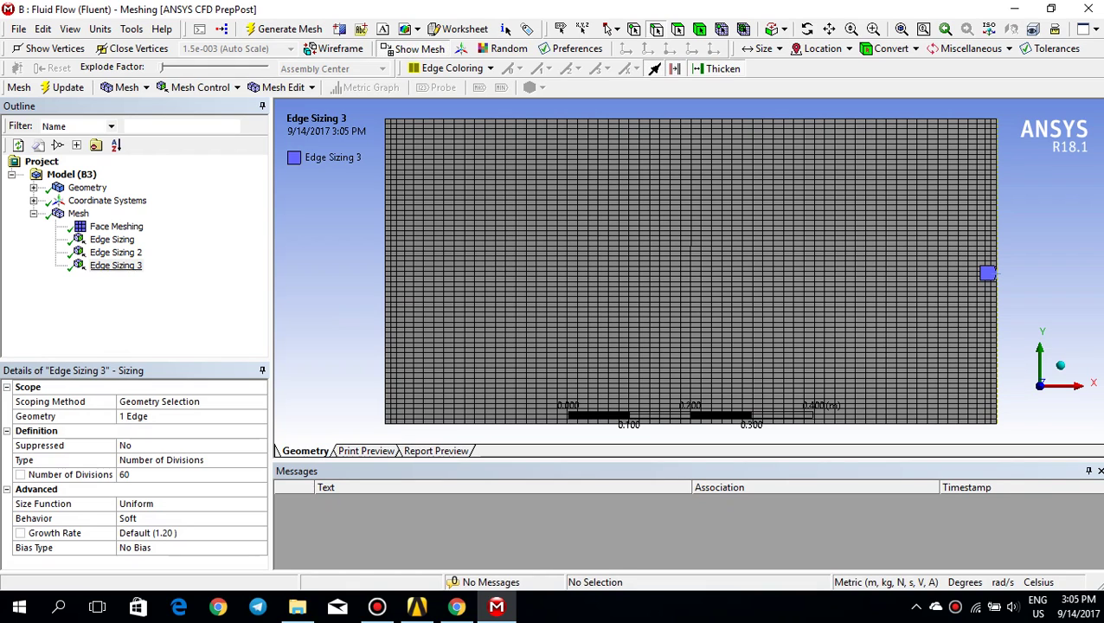
Step: Set the bias type of Edge Sizing 3 to the first pattern, running from long to short dashes
{"action": "left_click", "coordinate": [84, 265]}
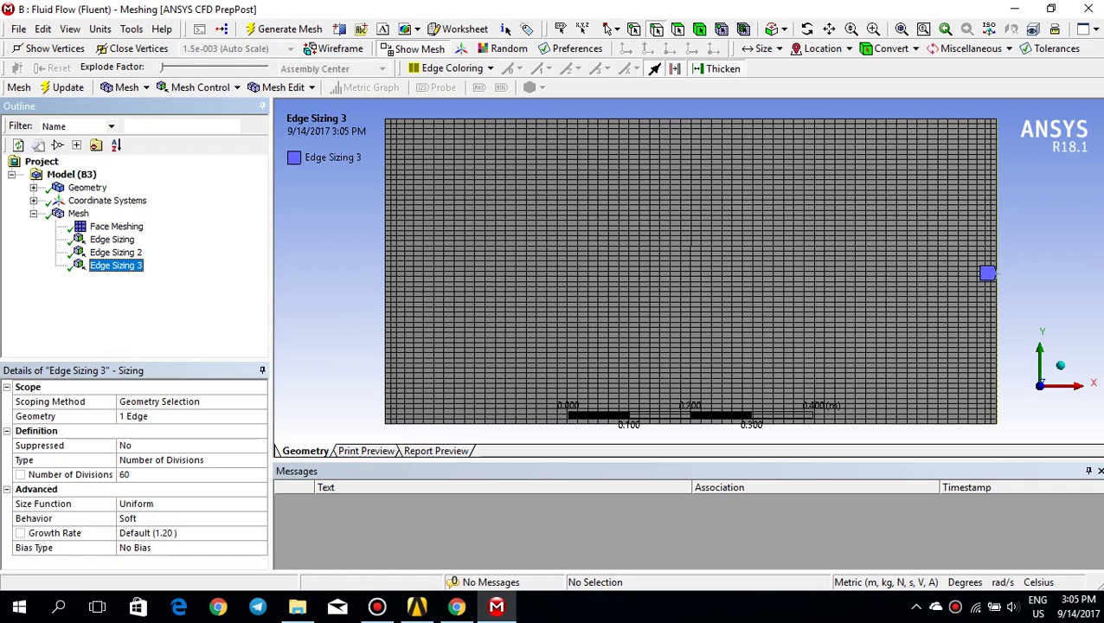
{"action": "left_click", "coordinate": [191, 548]}
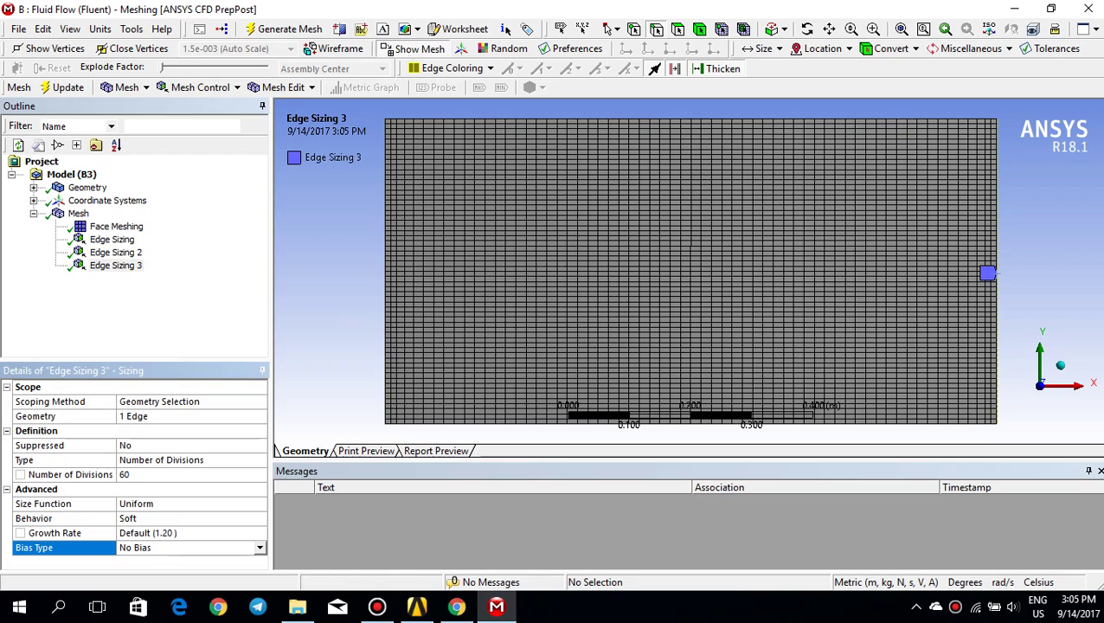
{"action": "left_click", "coordinate": [173, 416]}
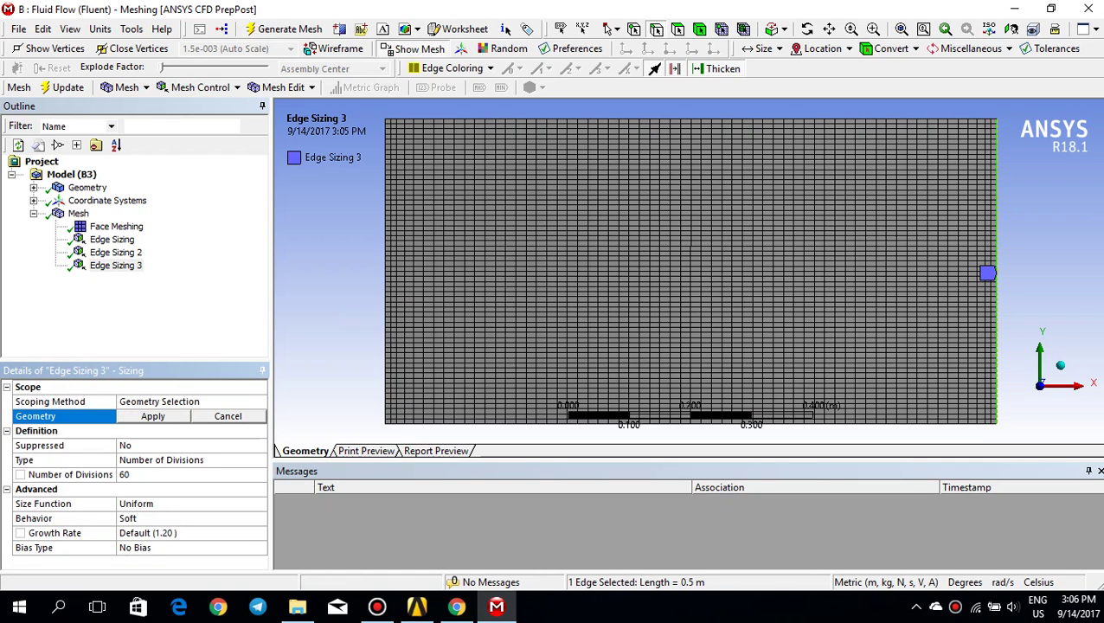
{"action": "left_click", "coordinate": [190, 547]}
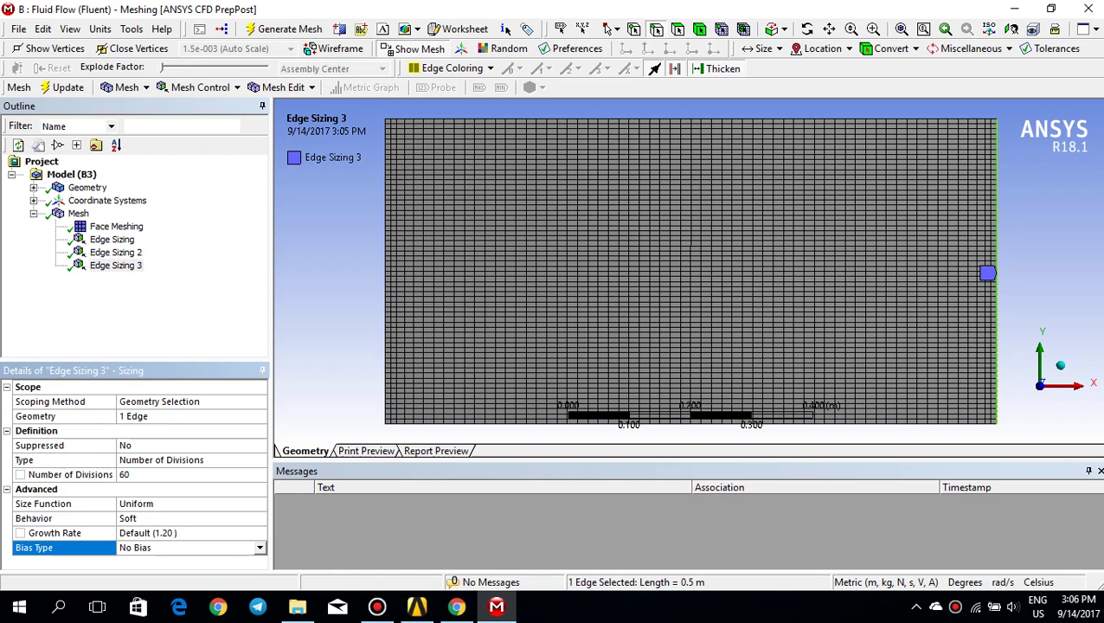
{"action": "left_click", "coordinate": [259, 548]}
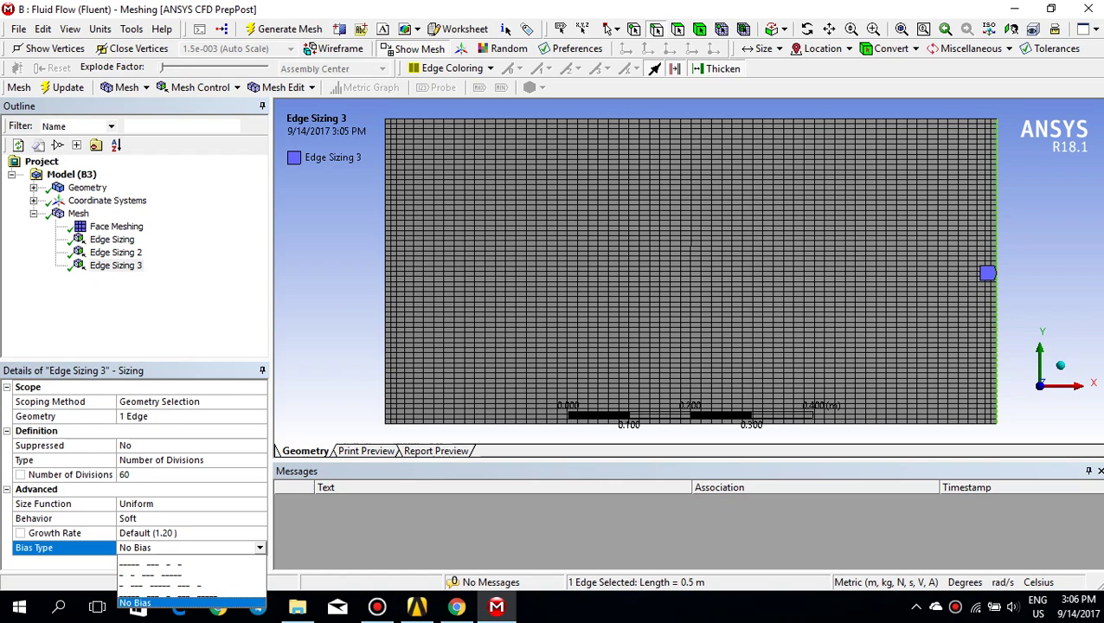
{"action": "left_click", "coordinate": [149, 563]}
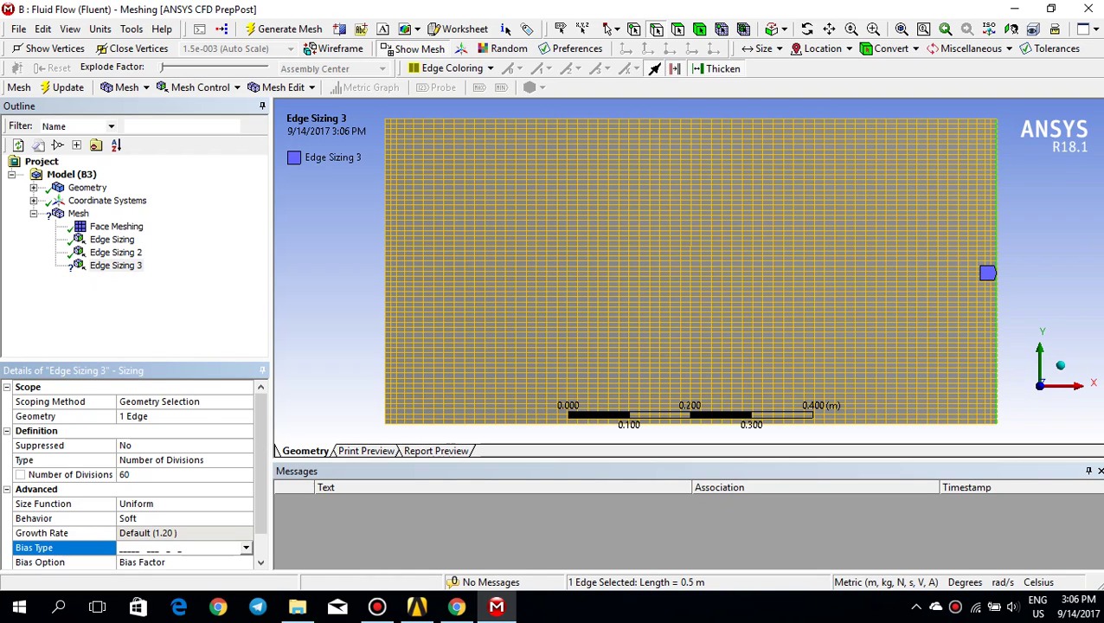
Step: Set the bias factor of Edge Sizing 3 to 1.2 and update the mesh
{"action": "left_click_drag", "start_coordinate": [260, 498], "coordinate": [261, 526]}
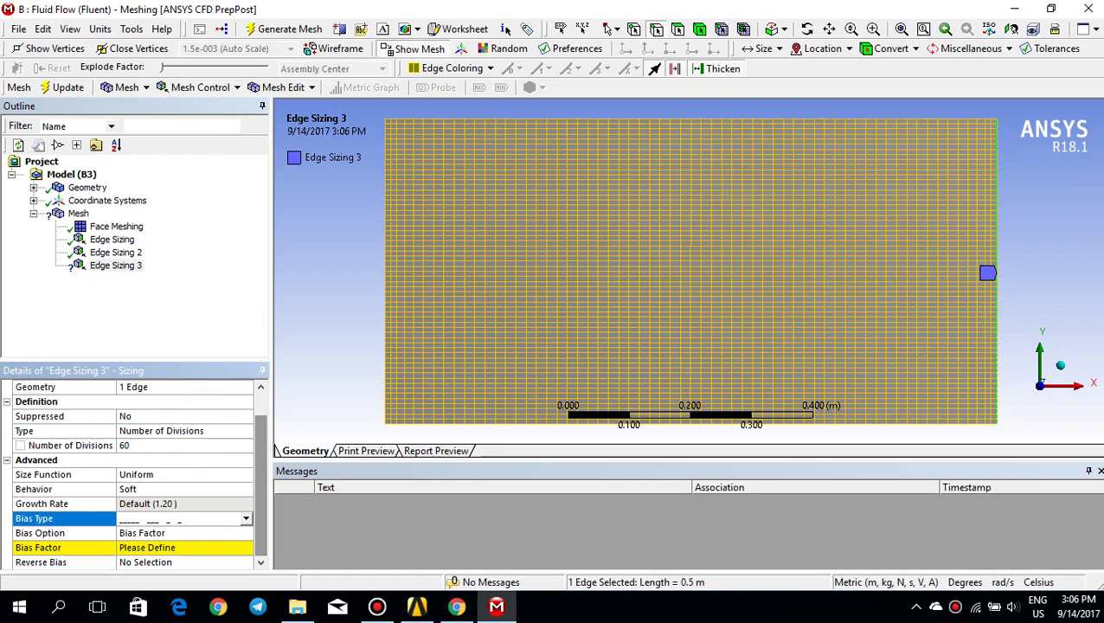
{"action": "left_click", "coordinate": [183, 548]}
{"action": "type", "text": "1.2"}
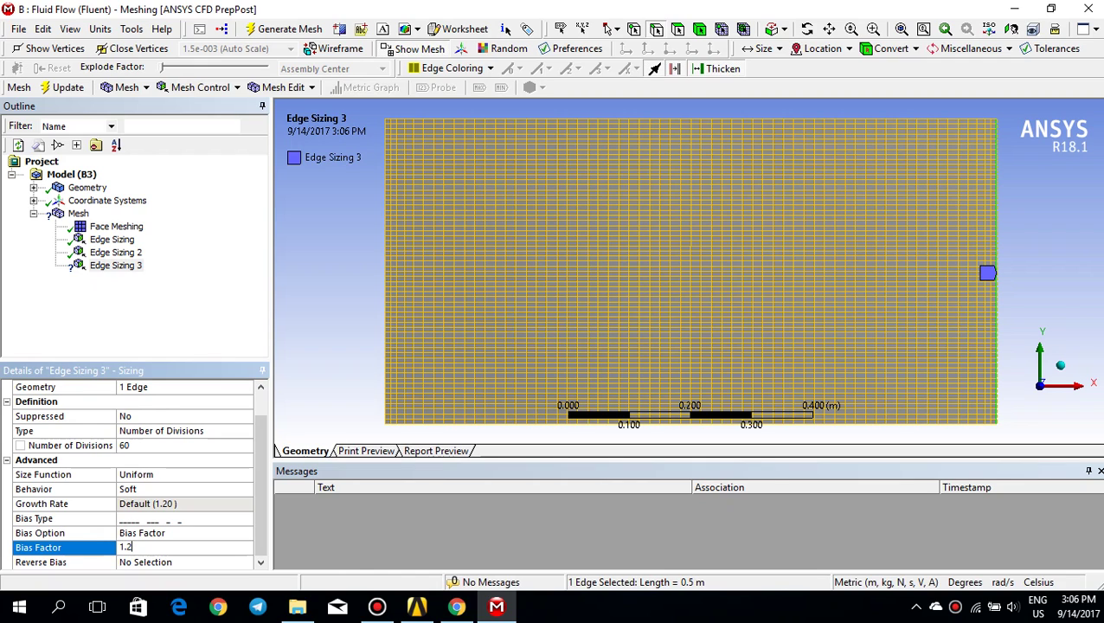
{"action": "key", "text": "Return"}
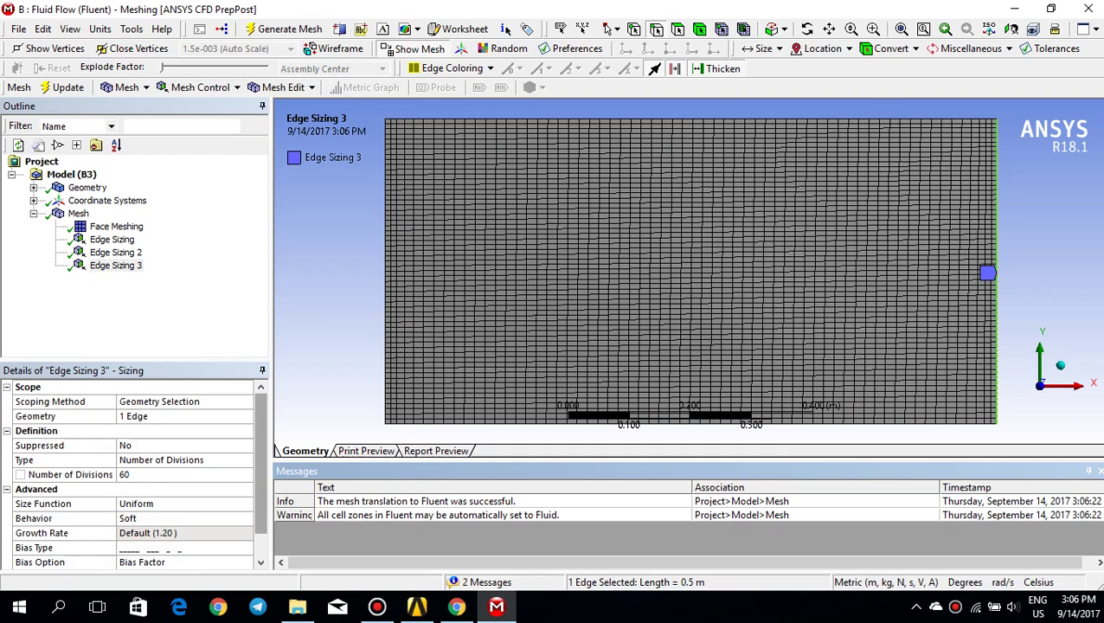
Step: Set the bias factor of Edge Sizing 3 to 10 and update the mesh
{"action": "left_click_drag", "start_coordinate": [260, 485], "coordinate": [261, 517]}
{"action": "left_click", "coordinate": [164, 548]}
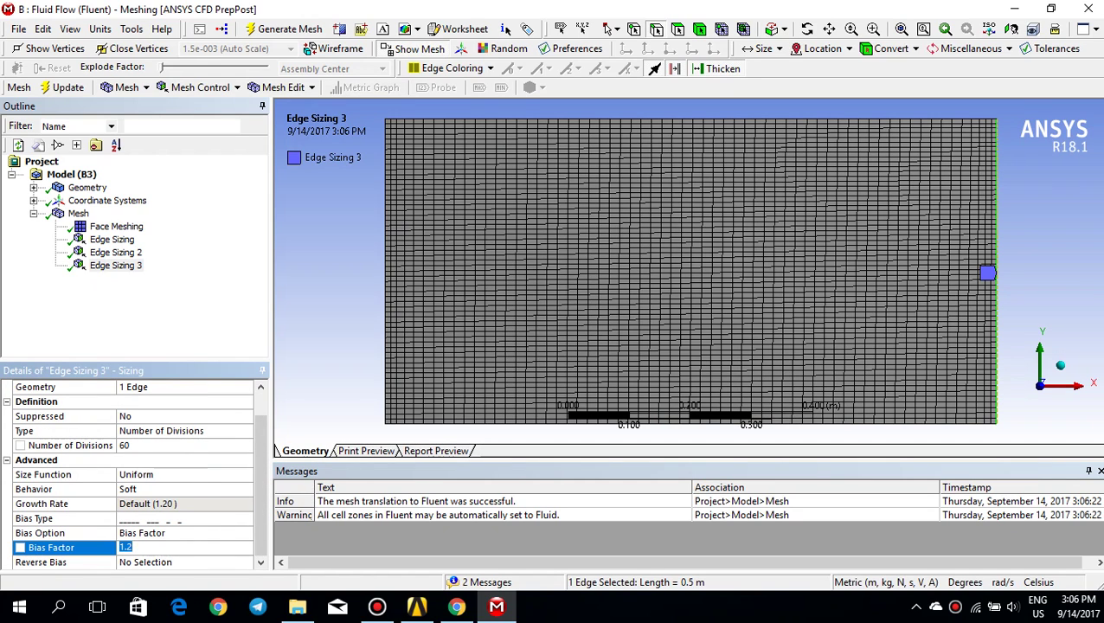
{"action": "type", "text": "10"}
{"action": "left_click", "coordinate": [63, 88]}
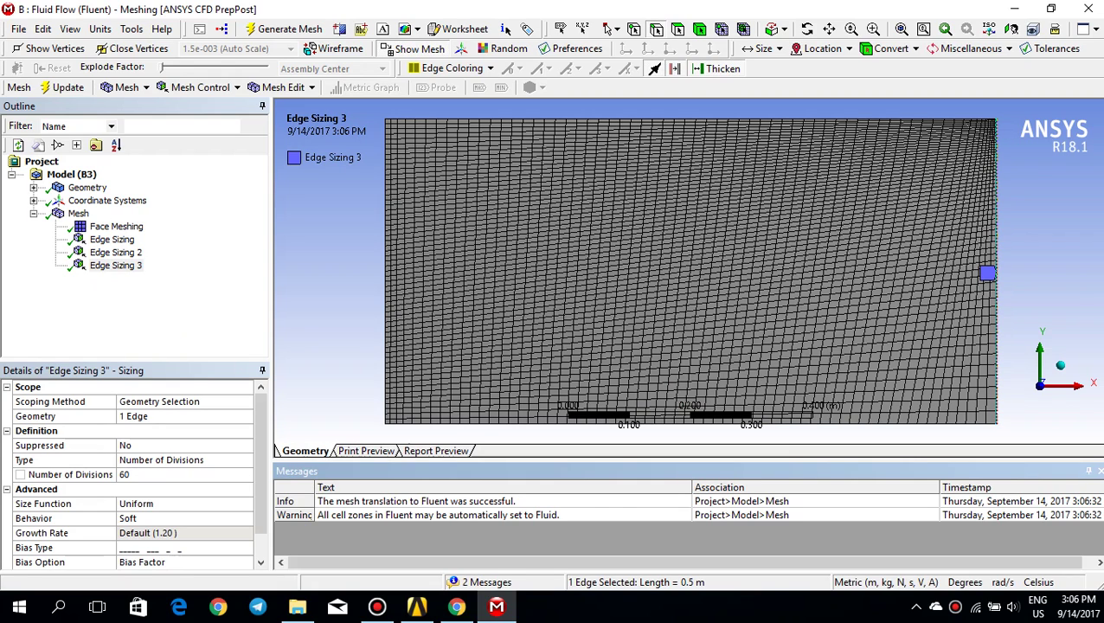
Step: Change the bias type of Edge Sizing 3 to the second pattern, running from short to long dashes, and update the mesh
{"action": "left_click", "coordinate": [184, 548]}
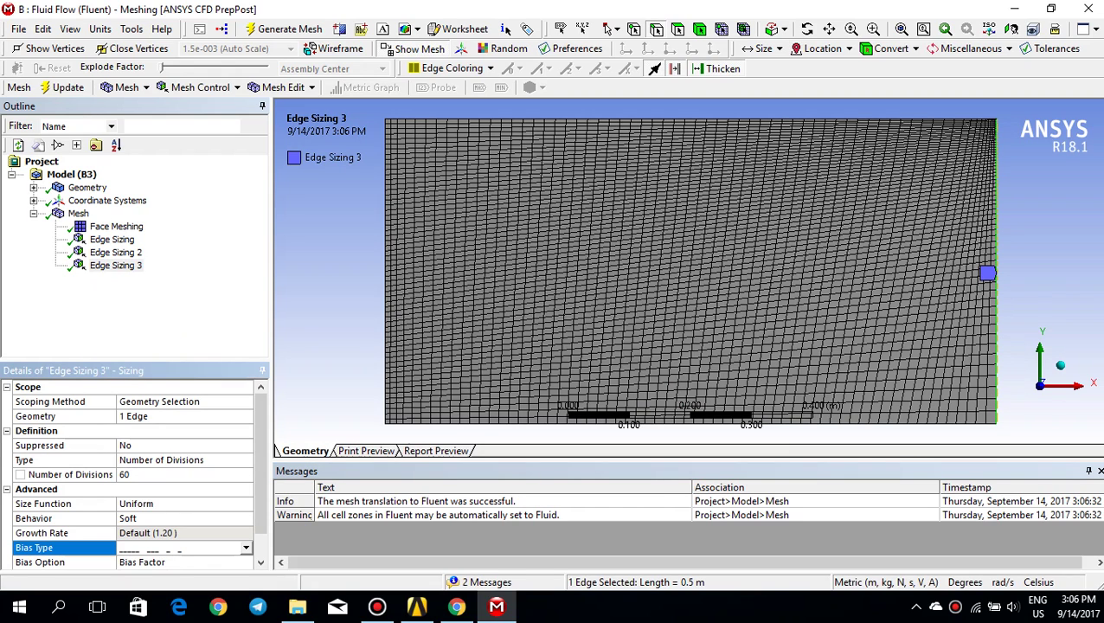
{"action": "left_click", "coordinate": [246, 548]}
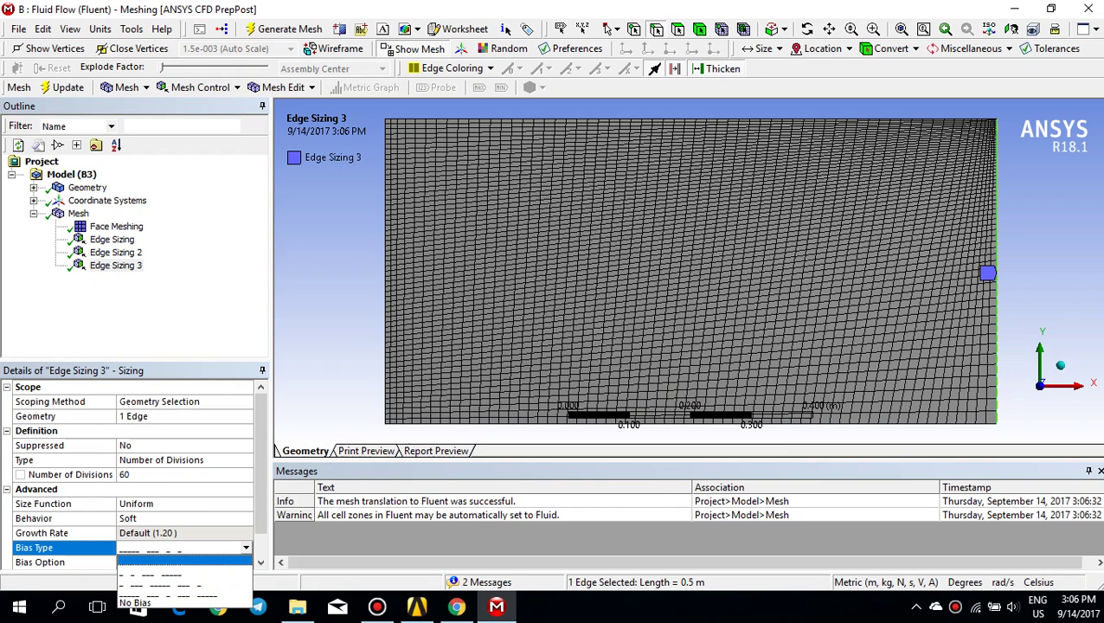
{"action": "left_click", "coordinate": [183, 571]}
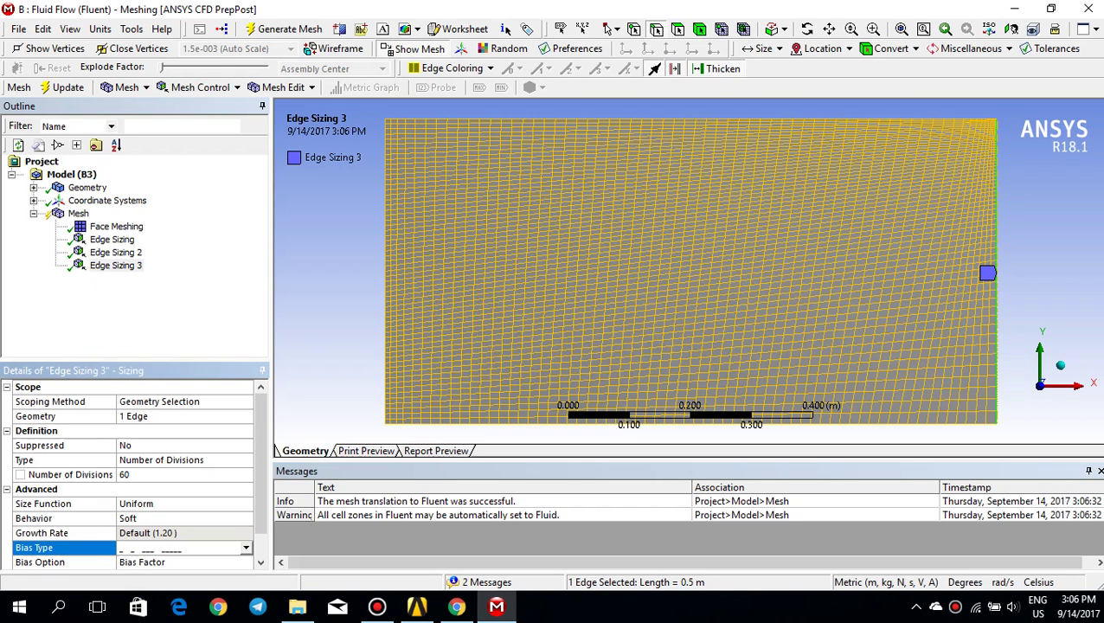
{"action": "left_click", "coordinate": [67, 87]}
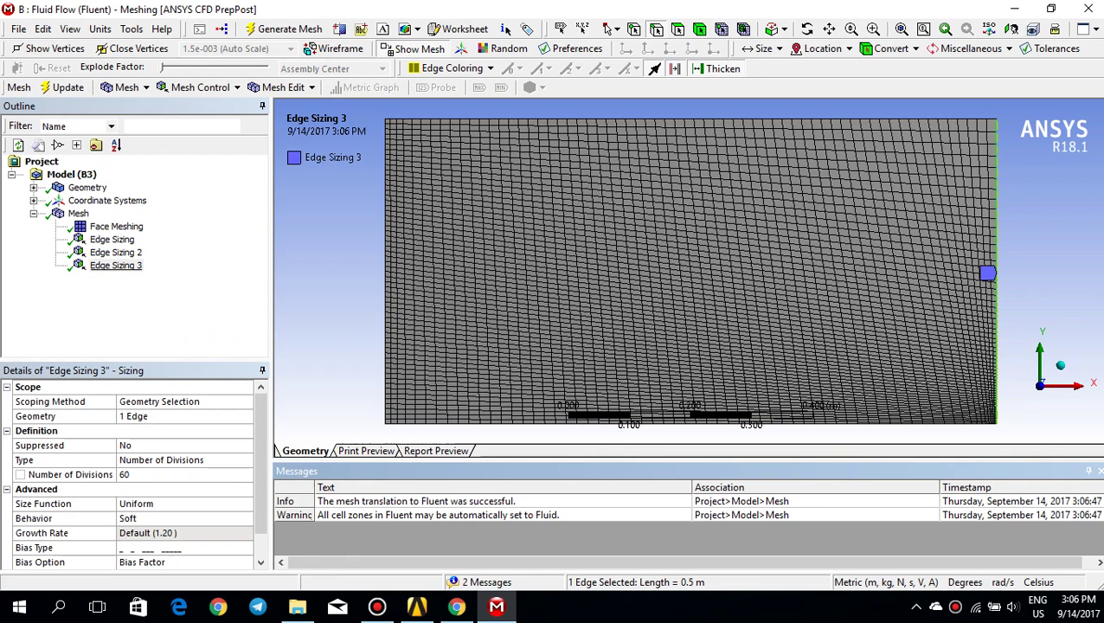
Step: Set the bias type of Edge Sizing 2 to the first pattern, running from long to short dashes
{"action": "left_click", "coordinate": [116, 253]}
{"action": "left_click", "coordinate": [182, 548]}
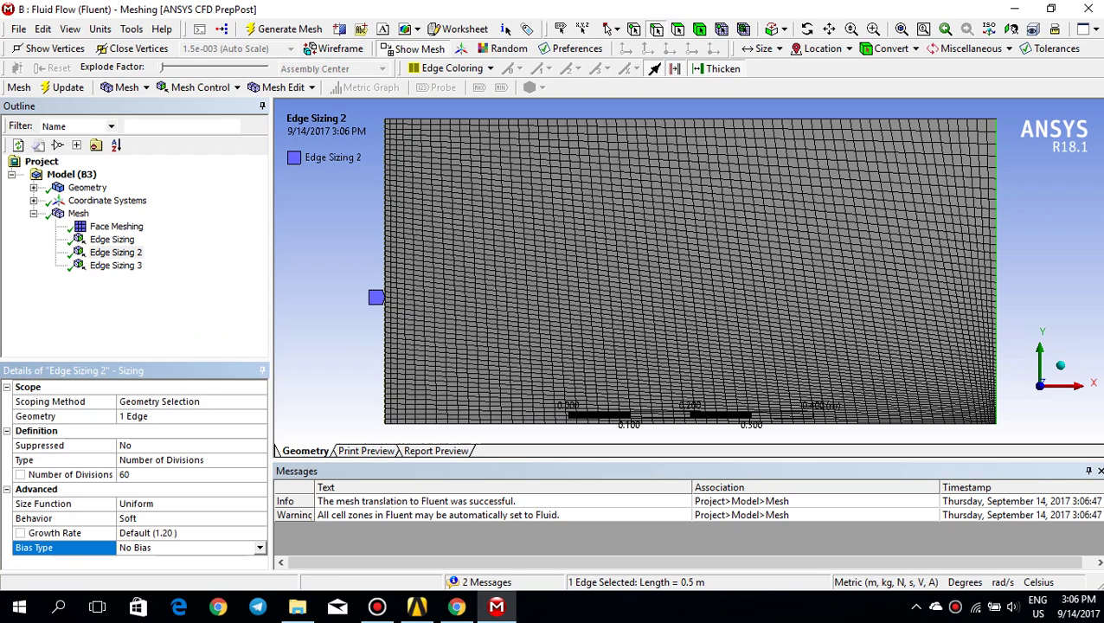
{"action": "left_click", "coordinate": [260, 548]}
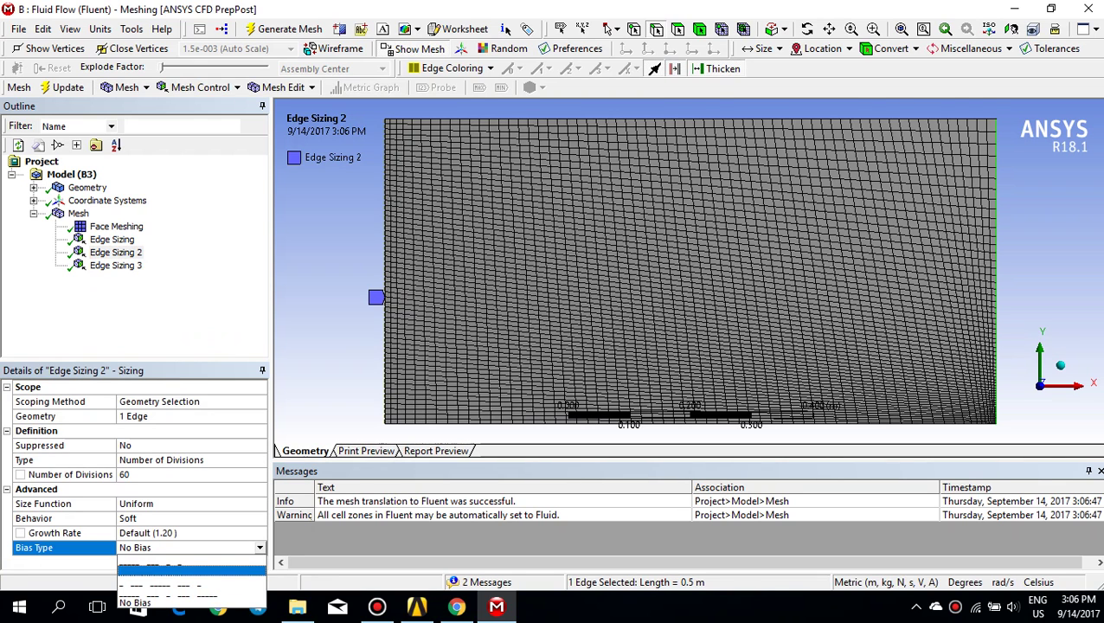
{"action": "key", "text": "Return"}
{"action": "left_click", "coordinate": [246, 547]}
{"action": "left_click", "coordinate": [247, 548]}
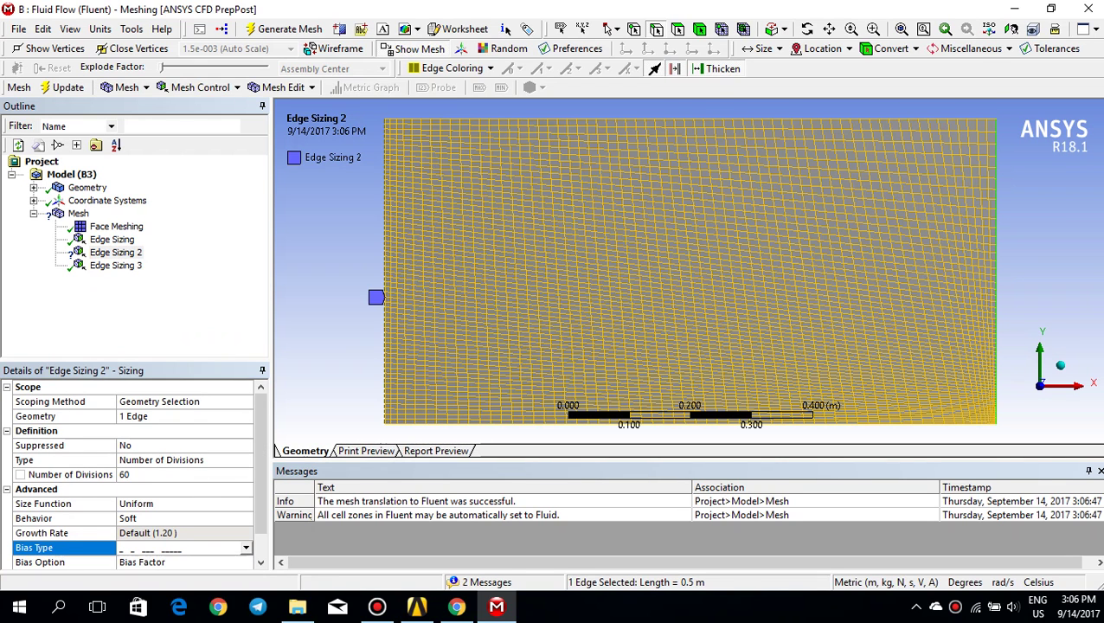
{"action": "left_click", "coordinate": [247, 548]}
{"action": "key", "text": "Return"}
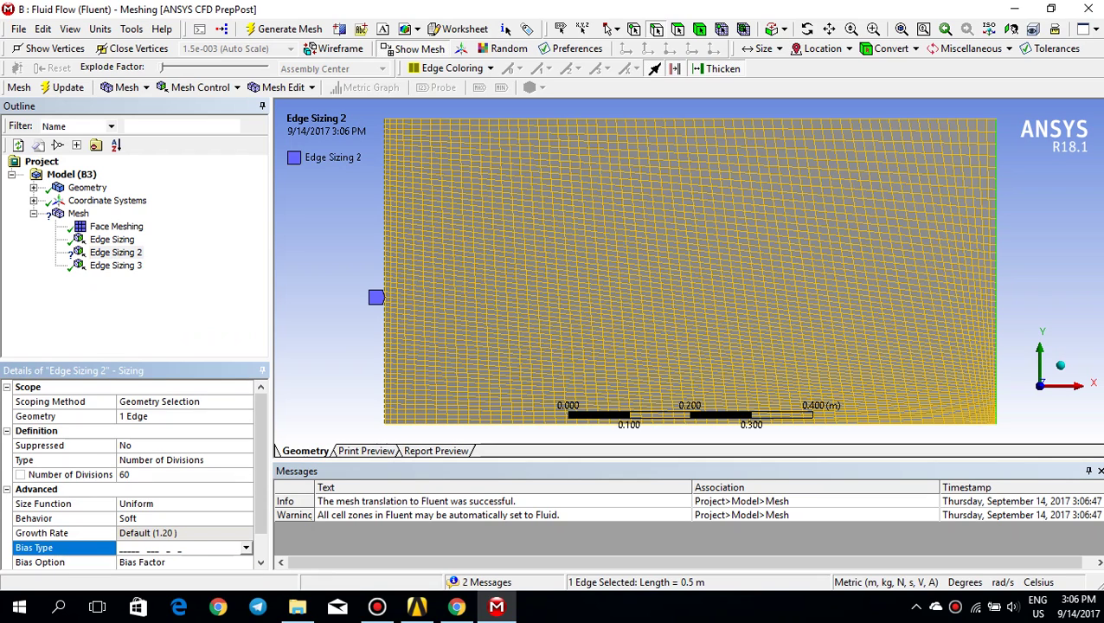
Step: Set the bias factor of Edge Sizing 2 to 10 and update the mesh
{"action": "left_click_drag", "start_coordinate": [261, 511], "coordinate": [260, 535]}
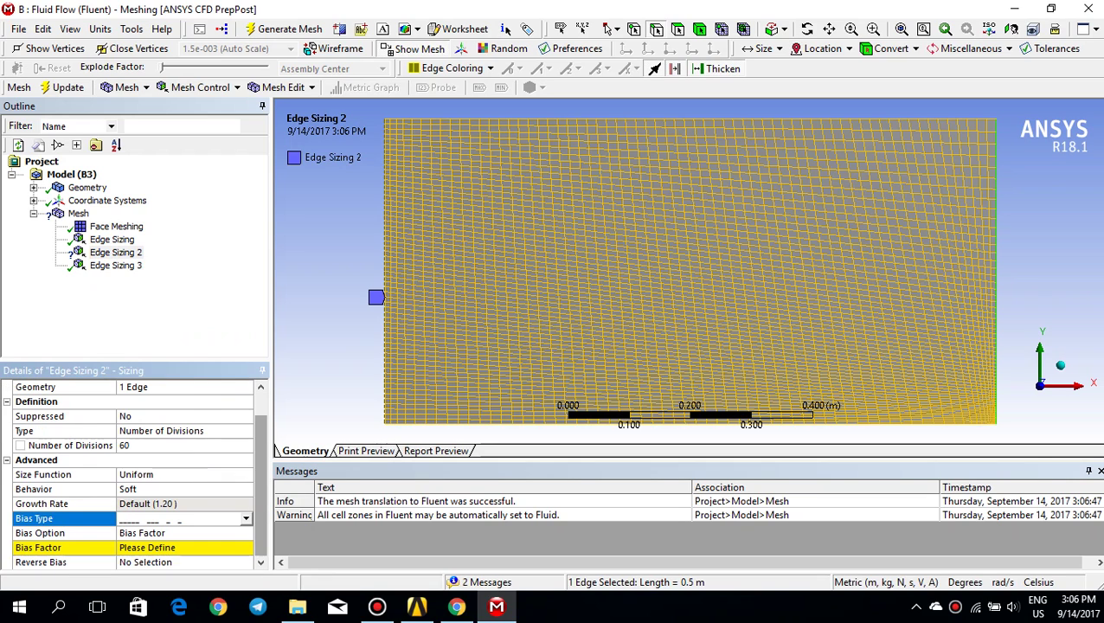
{"action": "left_click", "coordinate": [185, 562]}
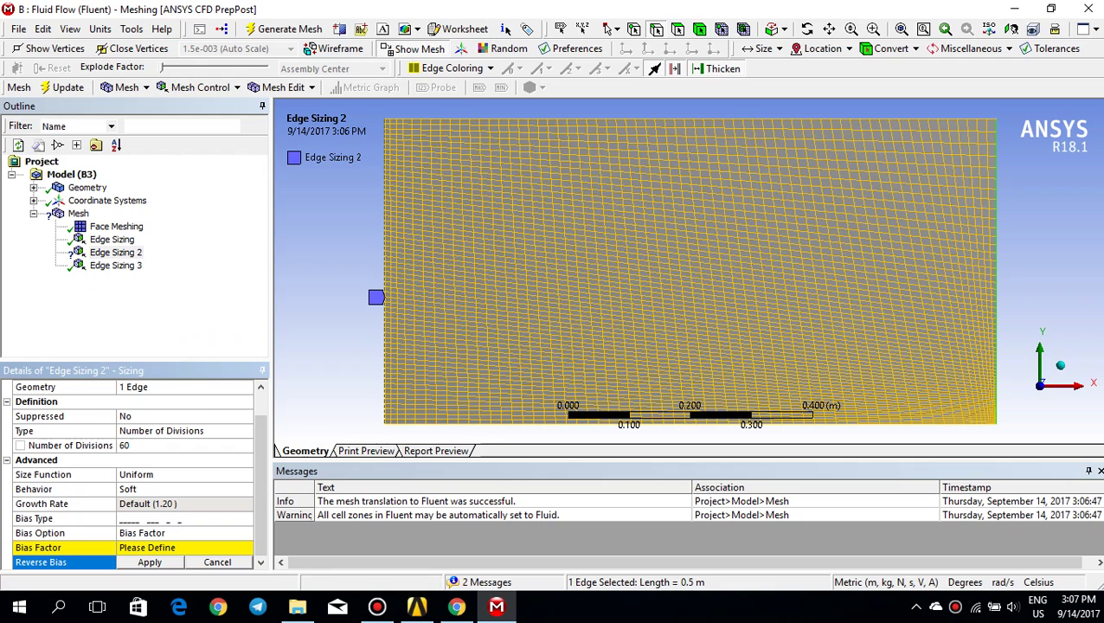
{"action": "key", "text": "Up"}
{"action": "type", "text": "10"}
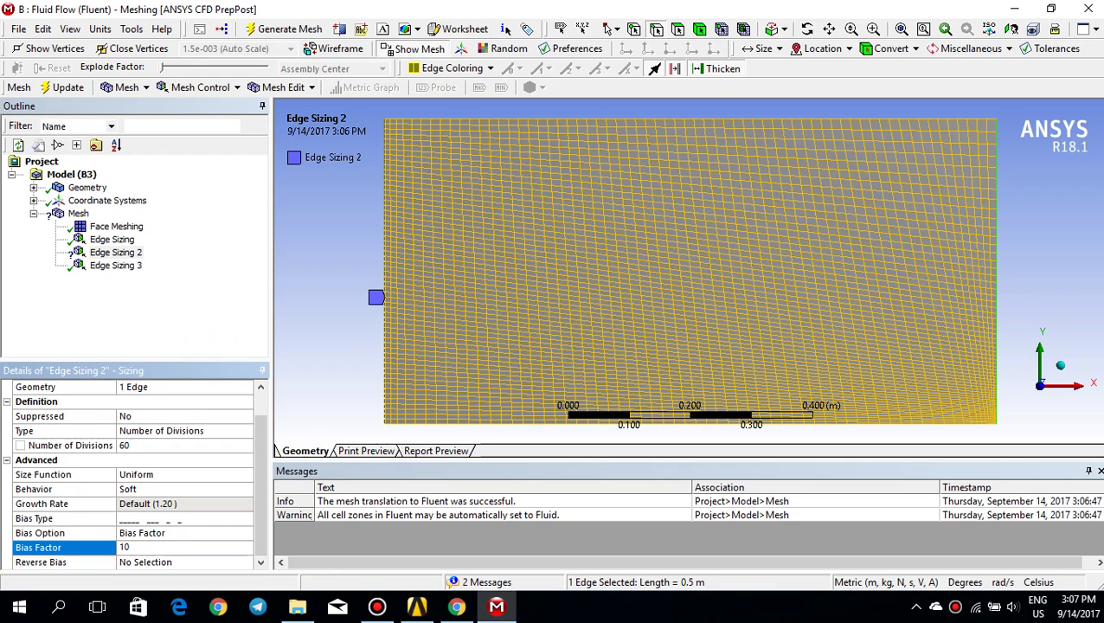
{"action": "key", "text": "Return"}
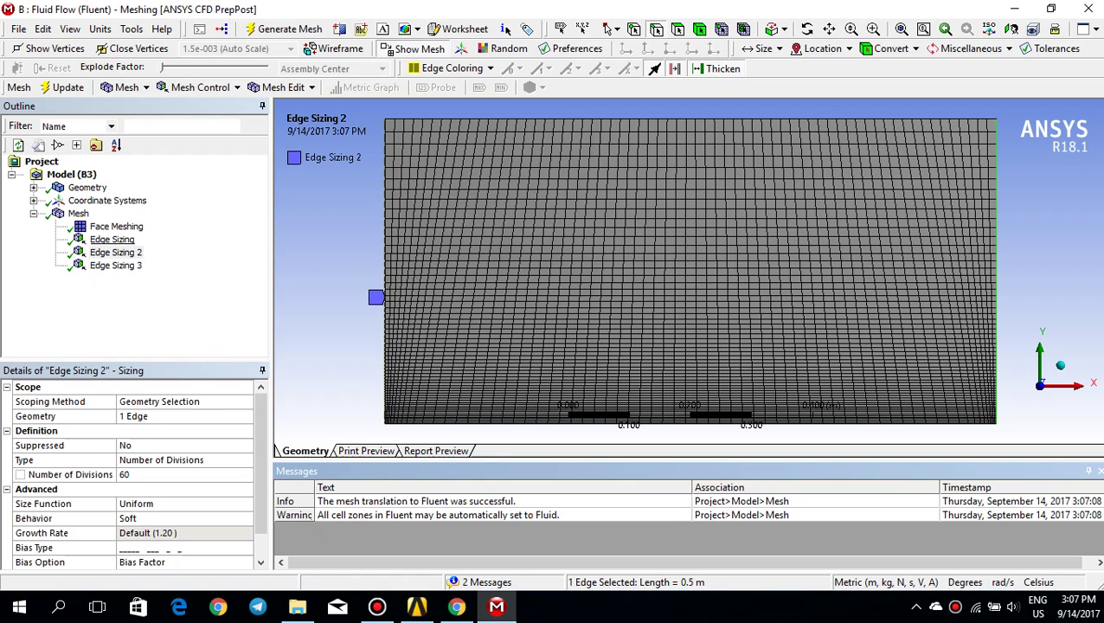
Step: Set the behavior of the first Edge Sizing, on the two horizontal edges, to Hard and update the mesh
{"action": "left_click", "coordinate": [112, 240]}
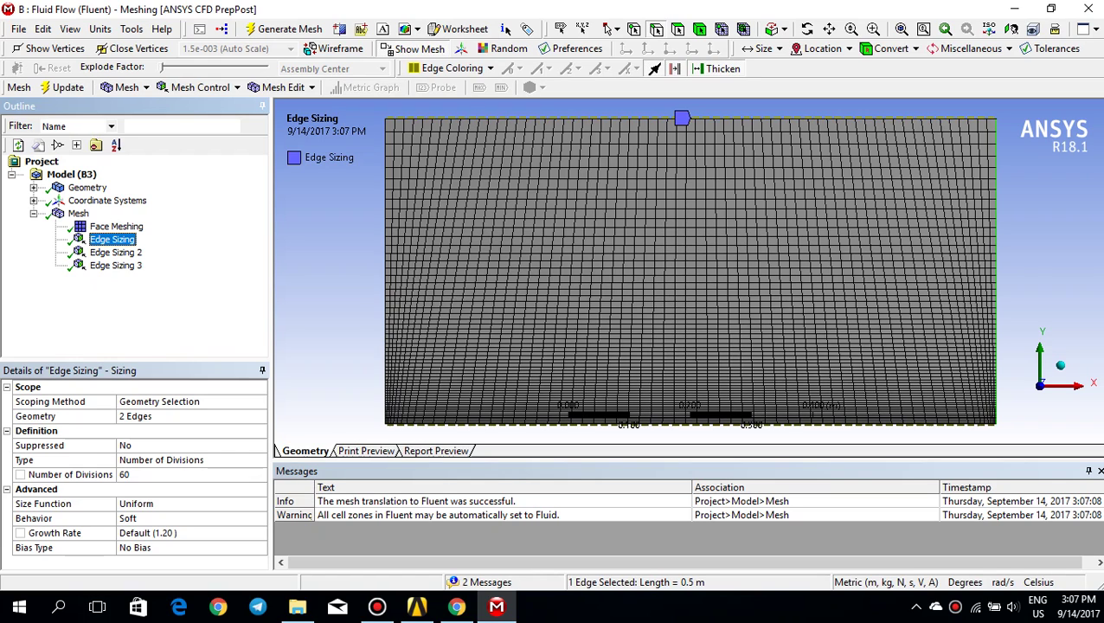
{"action": "left_click", "coordinate": [189, 519]}
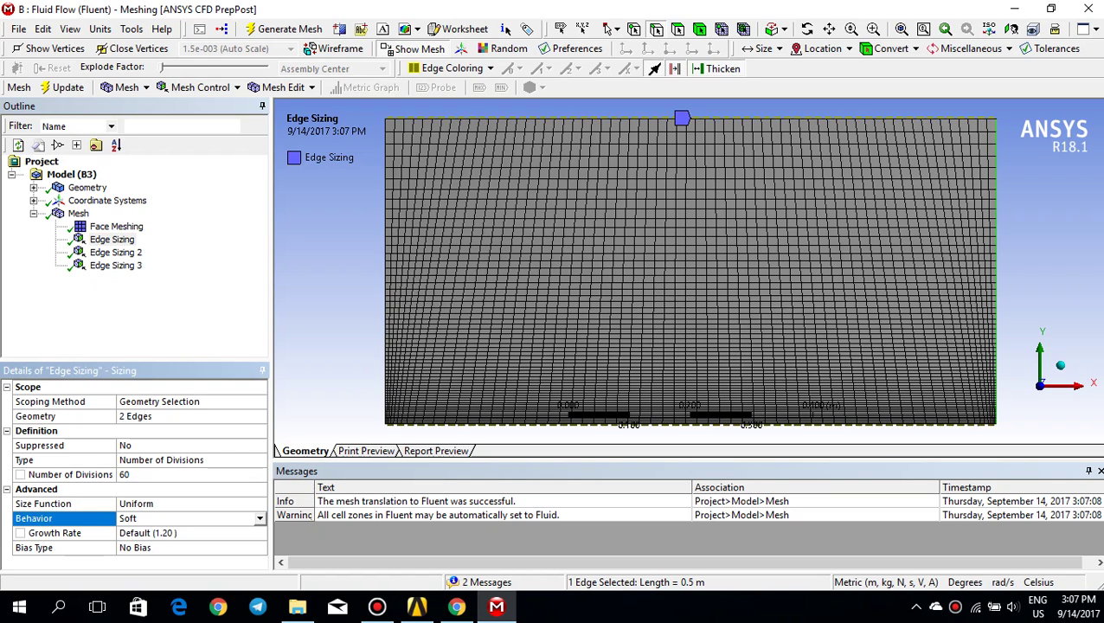
{"action": "left_click", "coordinate": [260, 518]}
{"action": "left_click", "coordinate": [192, 540]}
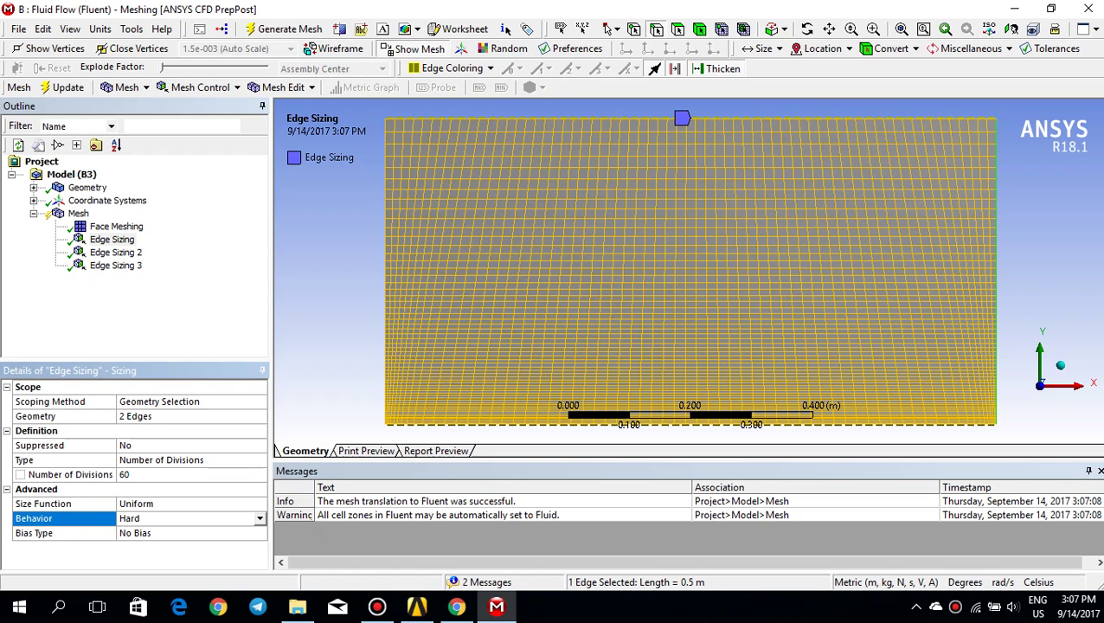
{"action": "left_click", "coordinate": [64, 88]}
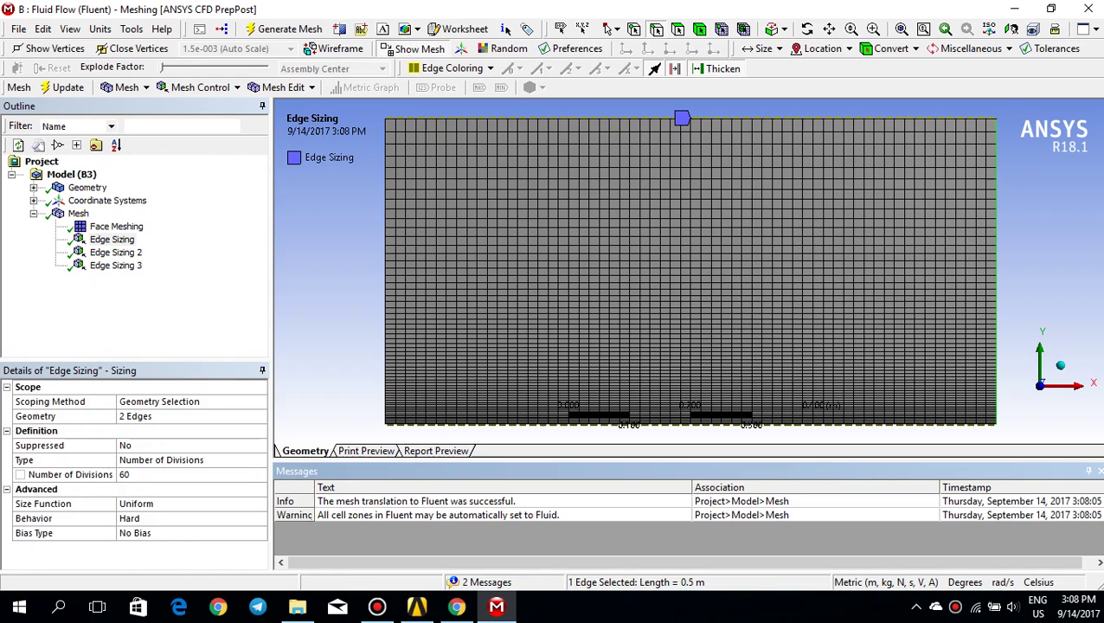
Step: Set the bias factor of Edge Sizing 2 to 15
{"action": "left_click", "coordinate": [116, 253]}
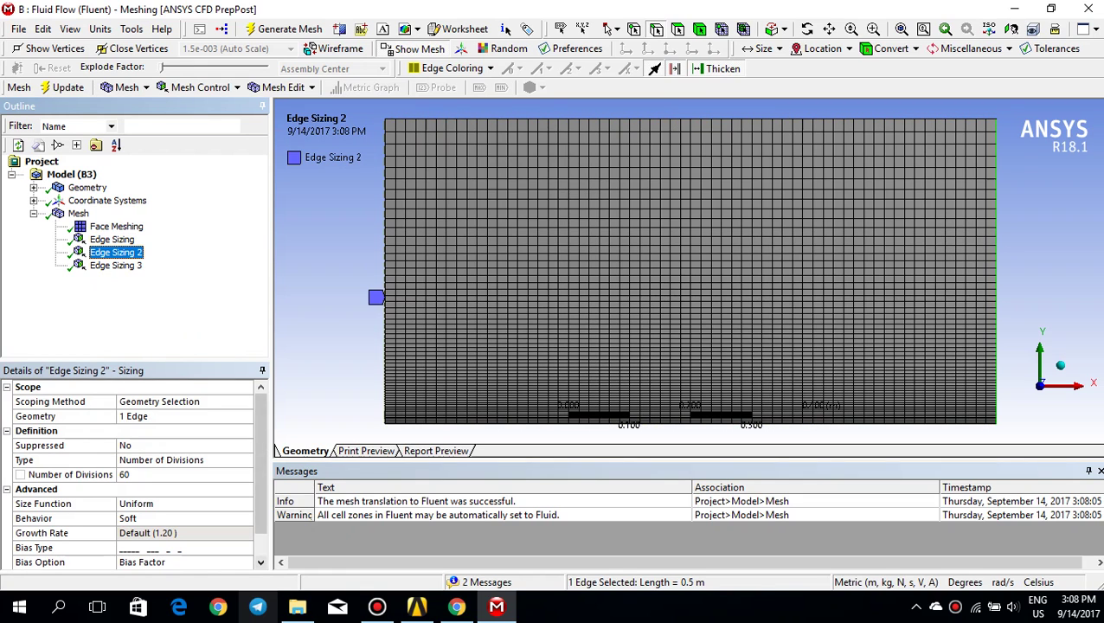
{"action": "left_click_drag", "start_coordinate": [261, 485], "coordinate": [261, 535]}
{"action": "left_click", "coordinate": [173, 548]}
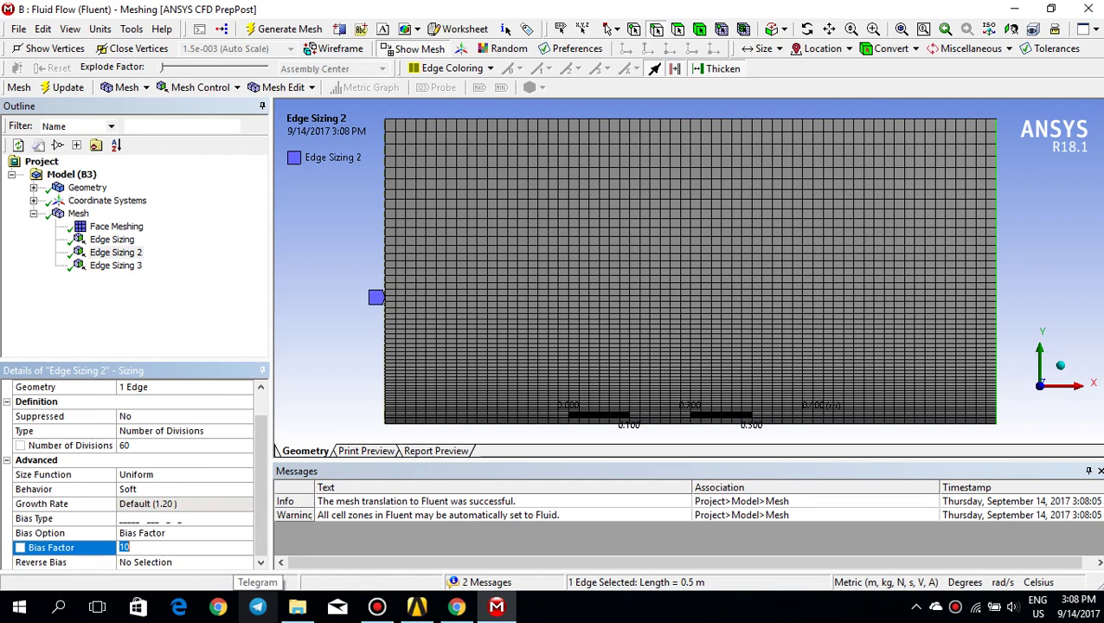
{"action": "type", "text": "15"}
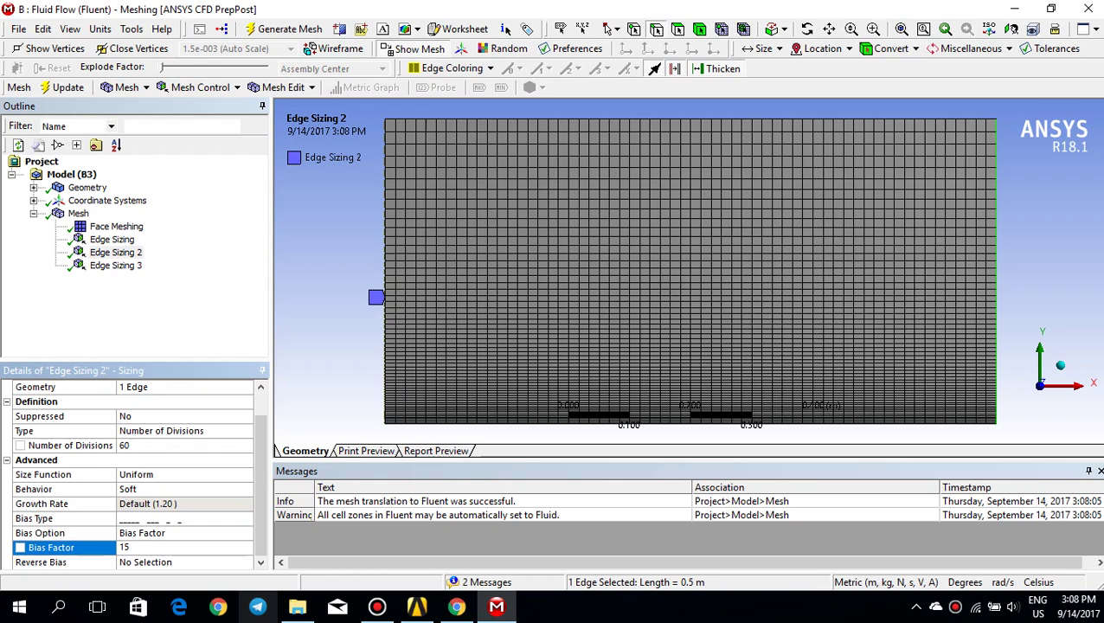
Step: Set the bias factor of Edge Sizing 3 to 15 and update the mesh
{"action": "left_click", "coordinate": [116, 265]}
{"action": "left_click_drag", "start_coordinate": [261, 484], "coordinate": [260, 512]}
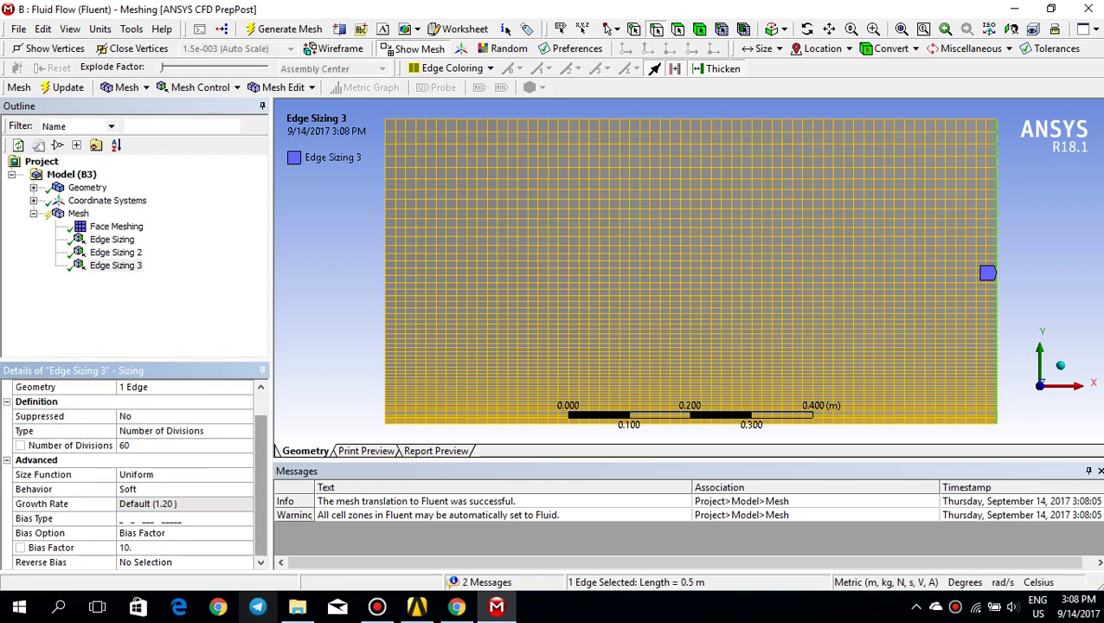
{"action": "left_click", "coordinate": [169, 548]}
{"action": "type", "text": "15"}
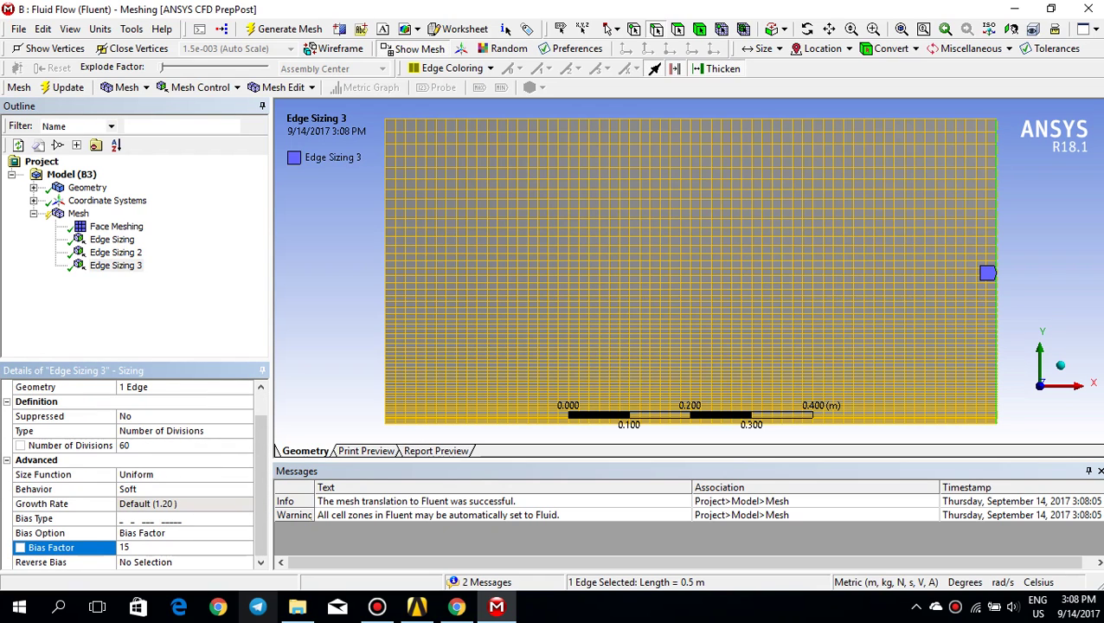
{"action": "key", "text": "Return"}
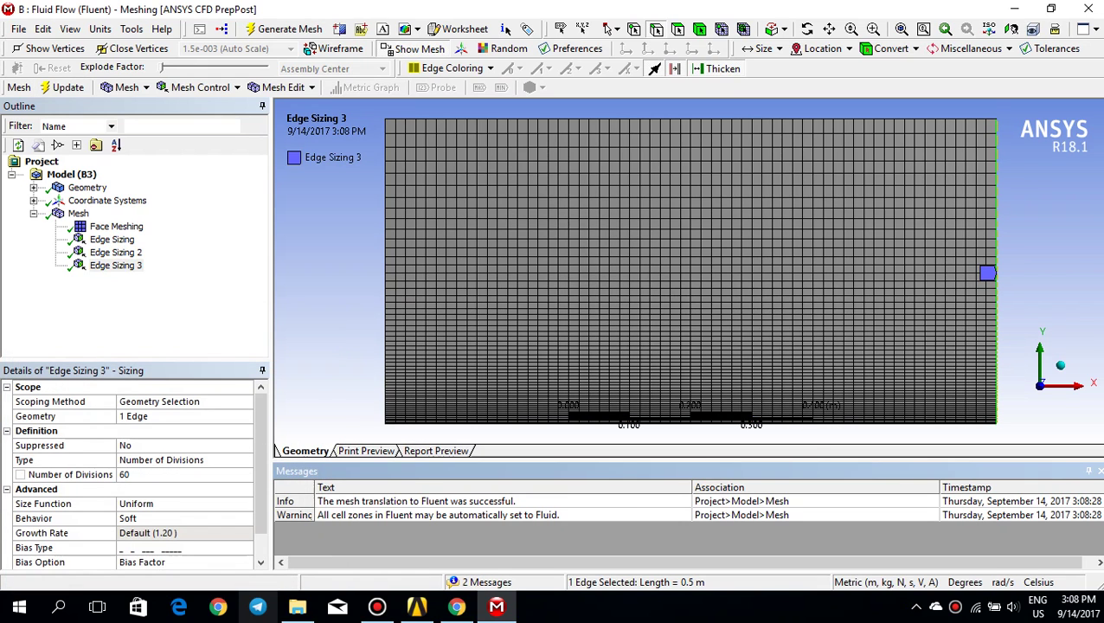
Step: Create a named selection called Inlet from the rectangle's left edge
{"action": "right_click", "coordinate": [385, 203]}
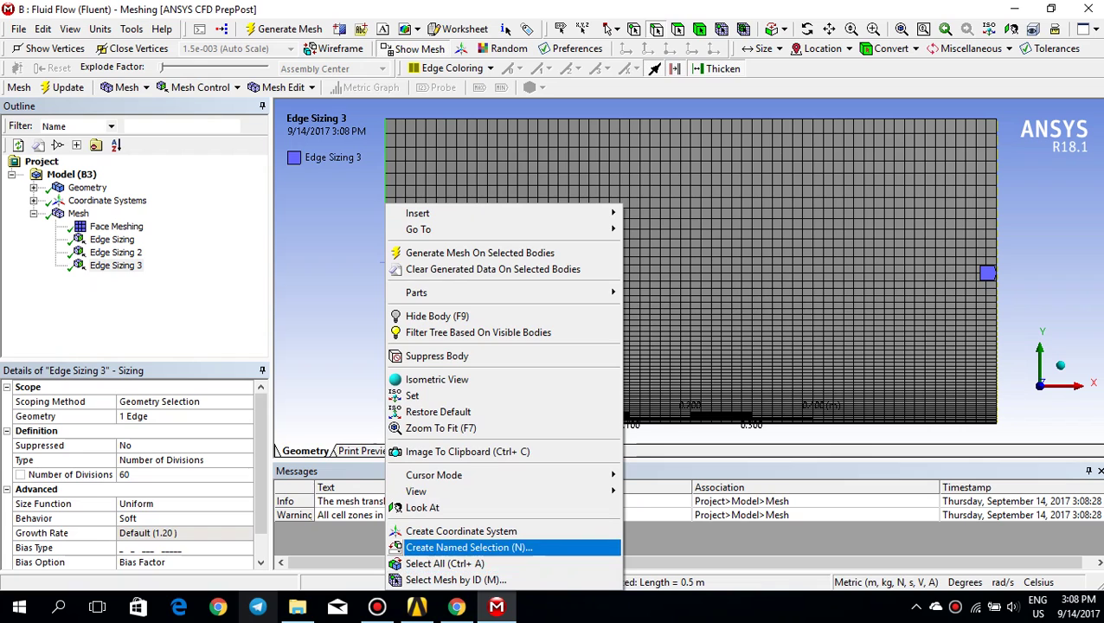
{"action": "left_click", "coordinate": [467, 547]}
{"action": "type", "text": "Inl"}
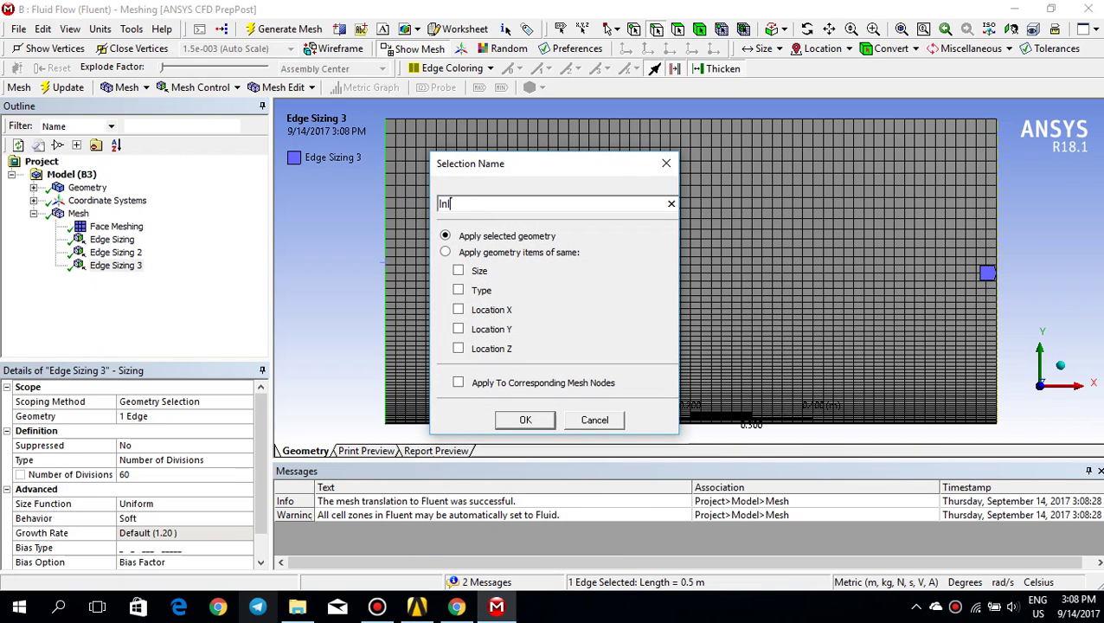
{"action": "type", "text": "et"}
{"action": "key", "text": "Return"}
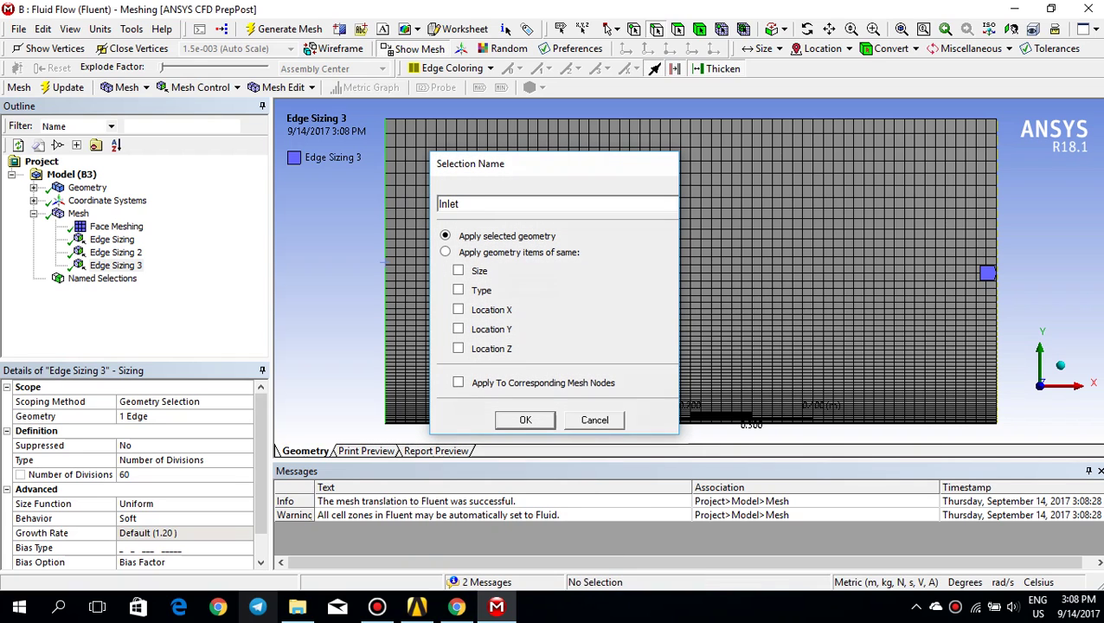
Step: Create a named selection called Outlet from the rectangle's right edge
{"action": "left_click", "coordinate": [995, 312]}
{"action": "right_click", "coordinate": [996, 311]}
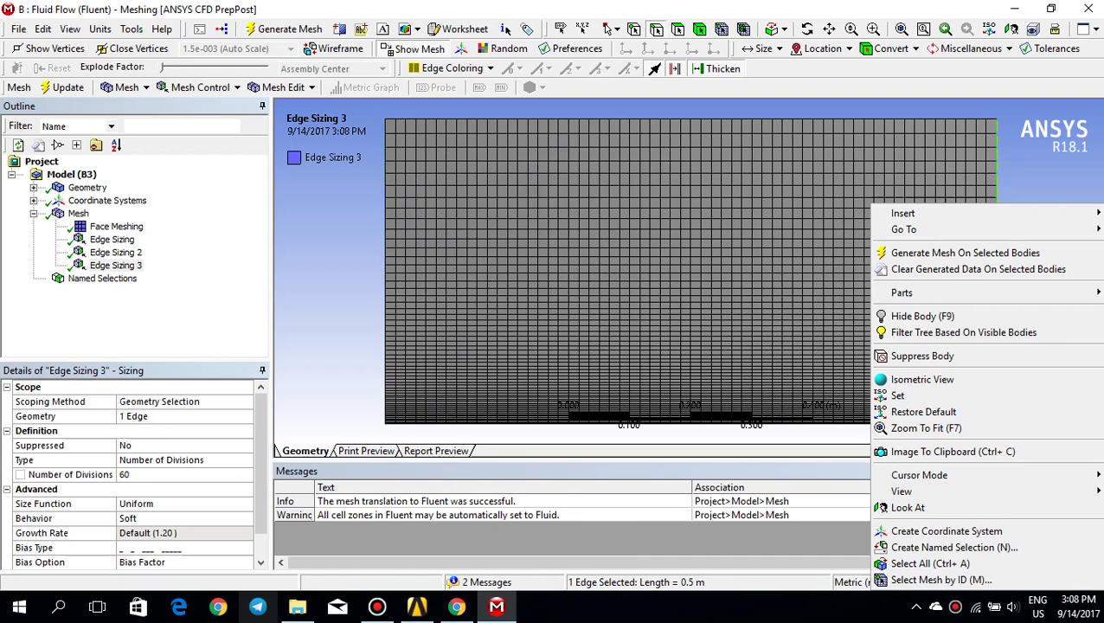
{"action": "left_click", "coordinate": [952, 547]}
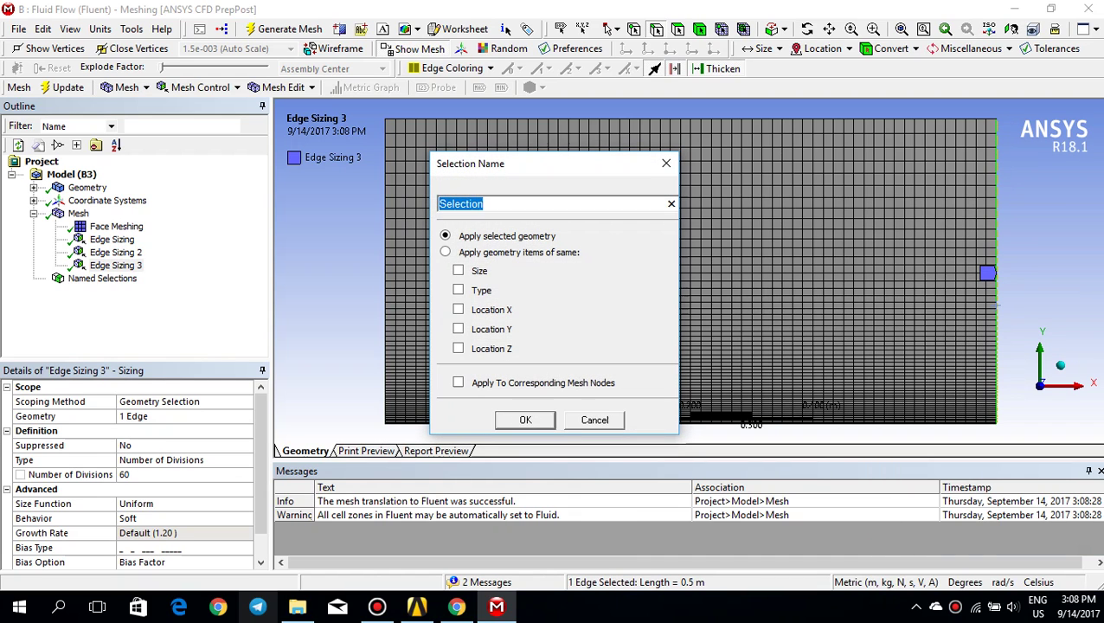
{"action": "type", "text": "Outlet"}
{"action": "key", "text": "Return"}
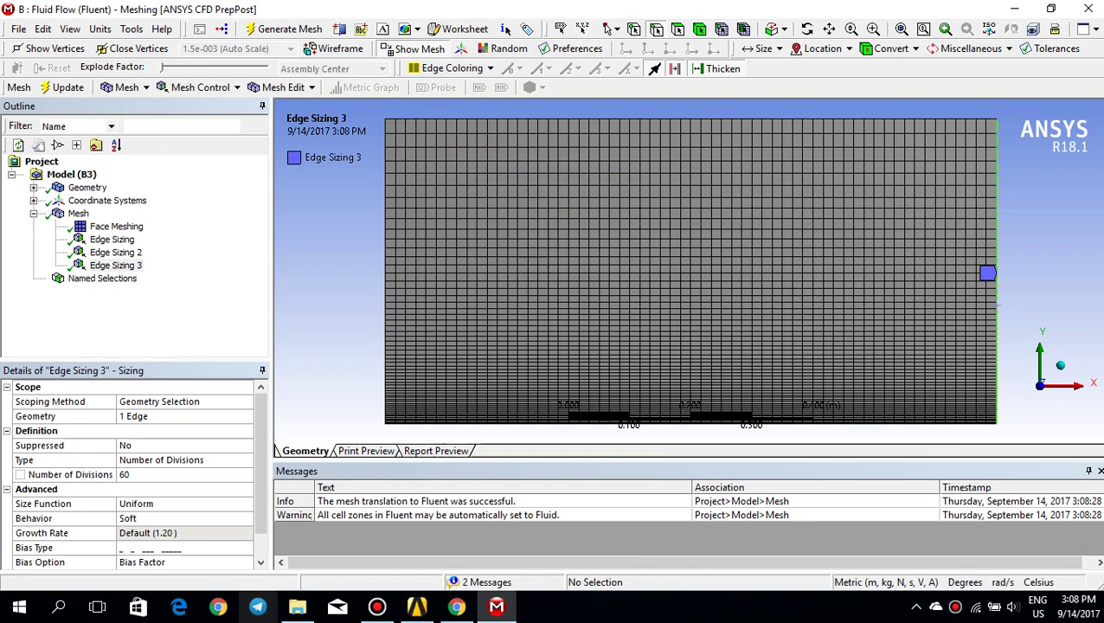
Step: Create a named selection called Plate from the rectangle's bottom edge
{"action": "left_click", "coordinate": [555, 423]}
{"action": "right_click", "coordinate": [556, 424]}
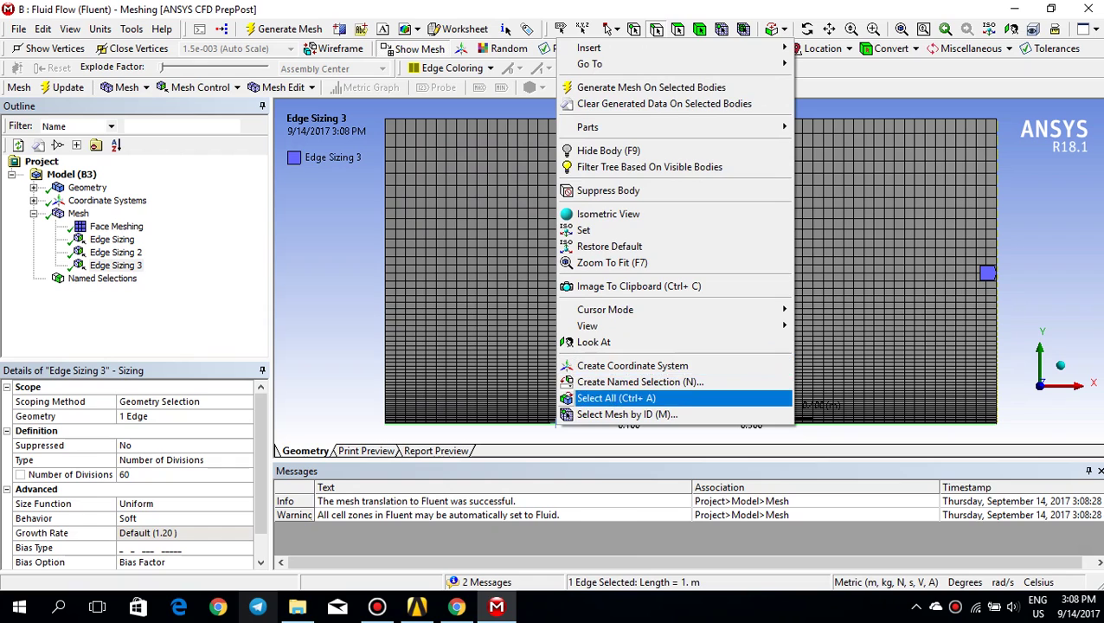
{"action": "left_click", "coordinate": [639, 382]}
{"action": "type", "text": "Pla"}
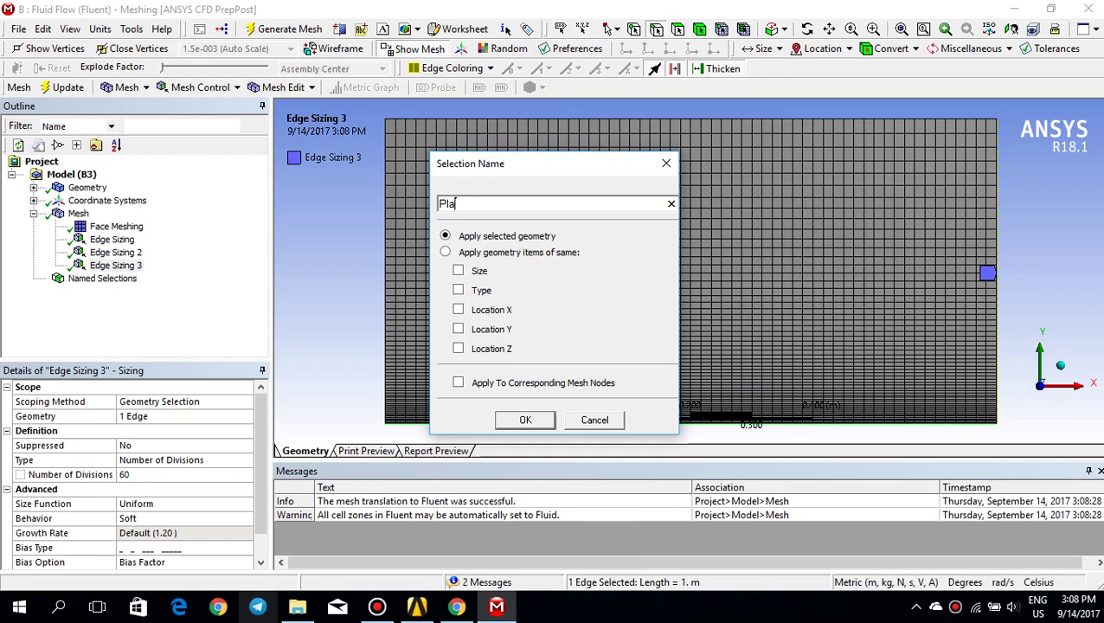
{"action": "type", "text": "te"}
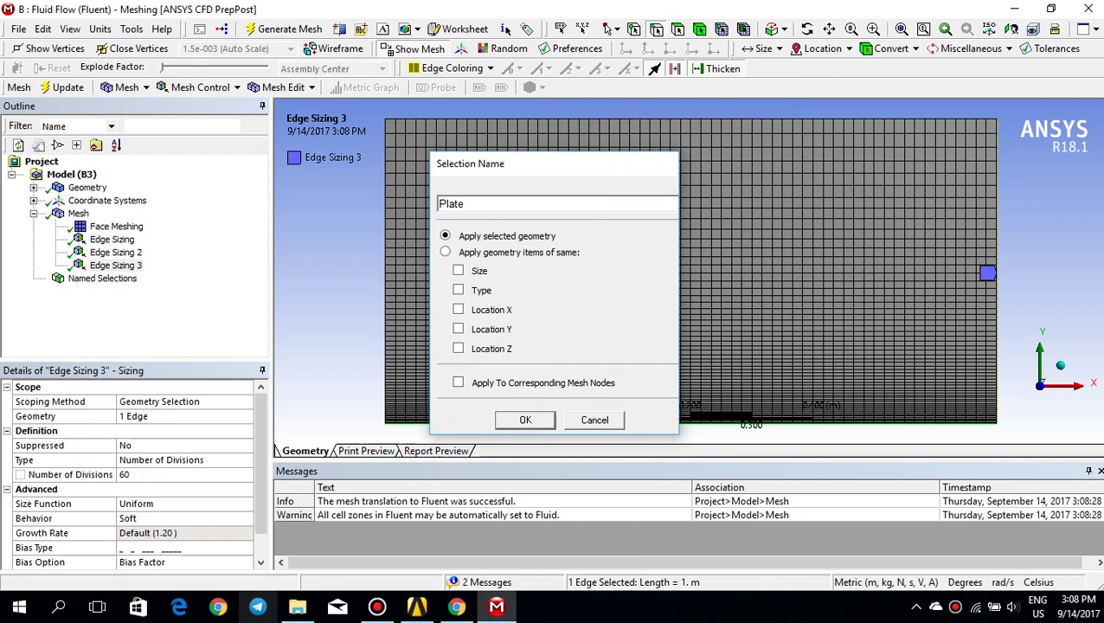
{"action": "key", "text": "Return"}
Step: Create a named selection called Far field from the rectangle's top edge and close the mesh editor
{"action": "left_click", "coordinate": [536, 120]}
{"action": "right_click", "coordinate": [581, 120]}
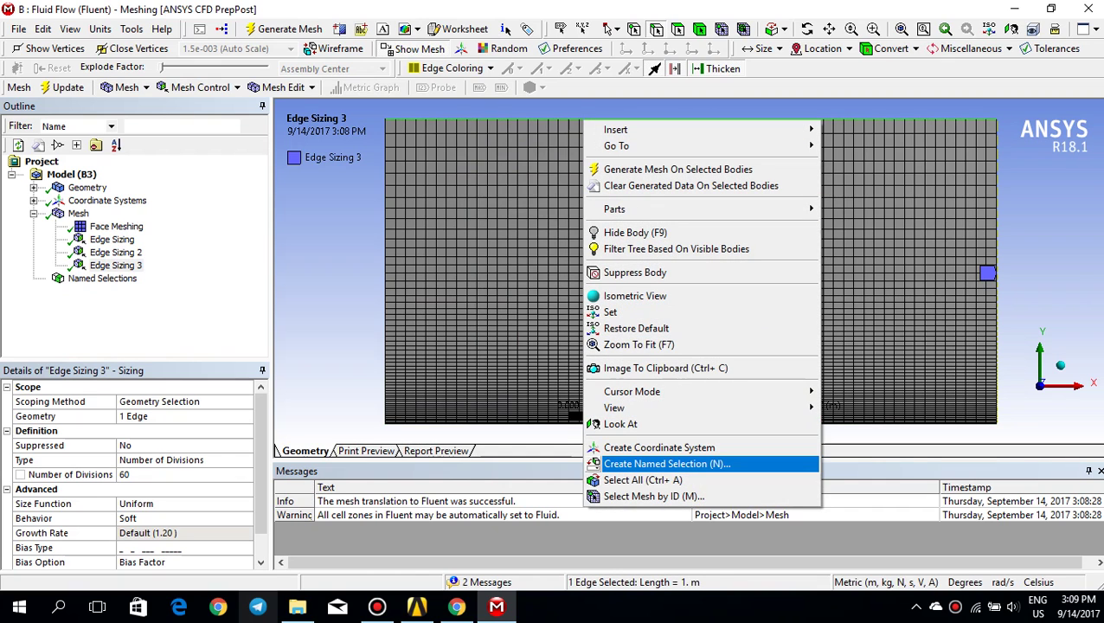
{"action": "key", "text": "Return"}
{"action": "type", "text": "Far"}
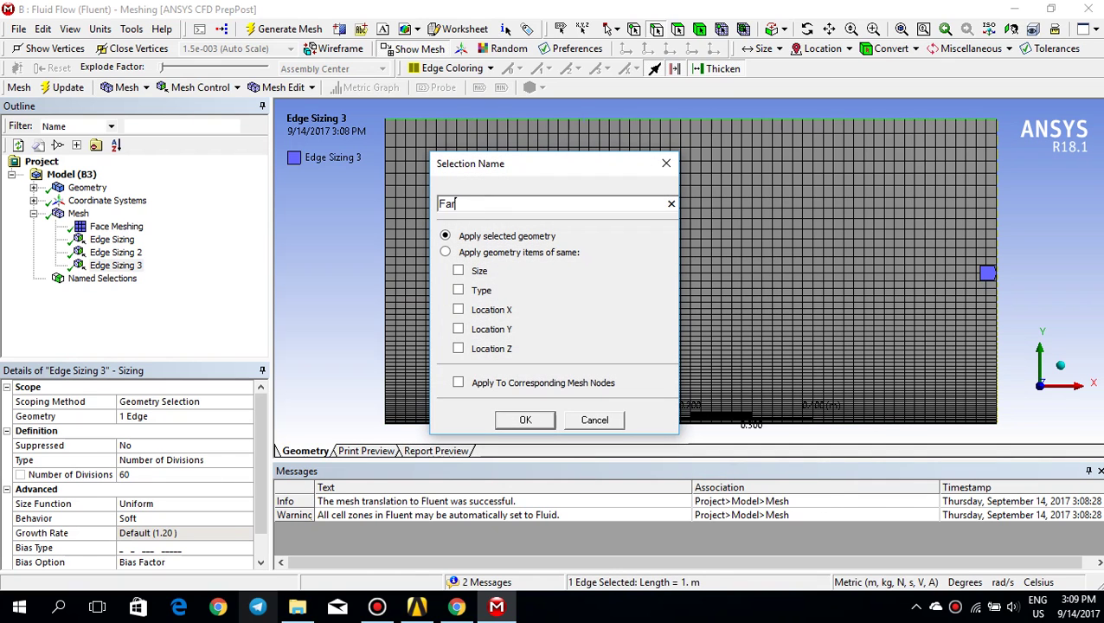
{"action": "type", "text": " fe"}
{"action": "key", "text": "BackSpace"}
{"action": "type", "text": "ield"}
{"action": "key", "text": "Return"}
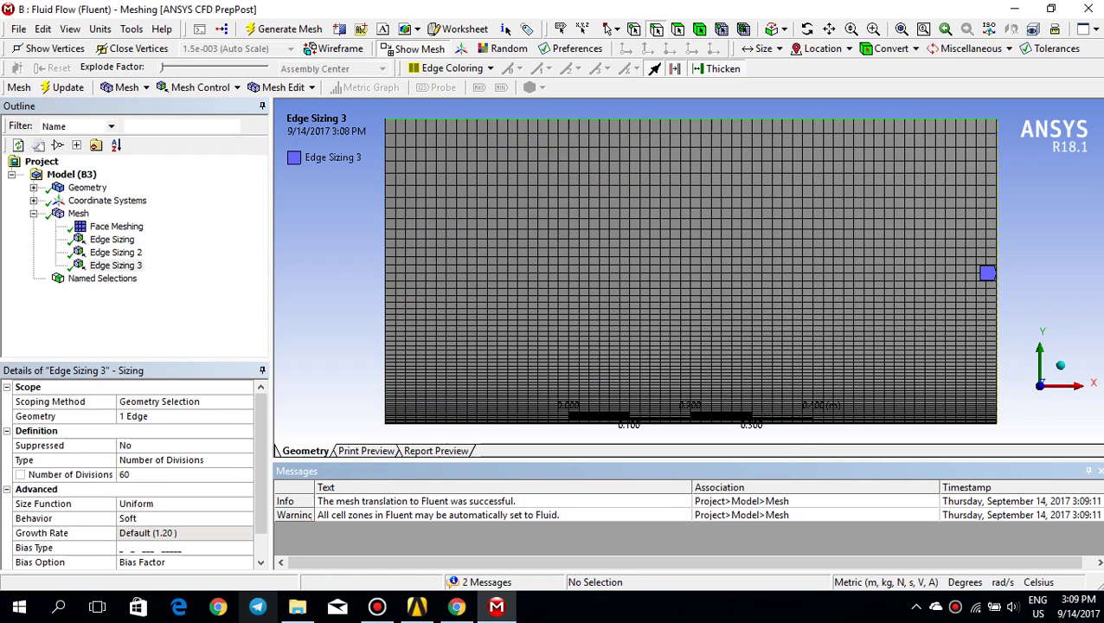
{"action": "left_click", "coordinate": [1087, 8]}
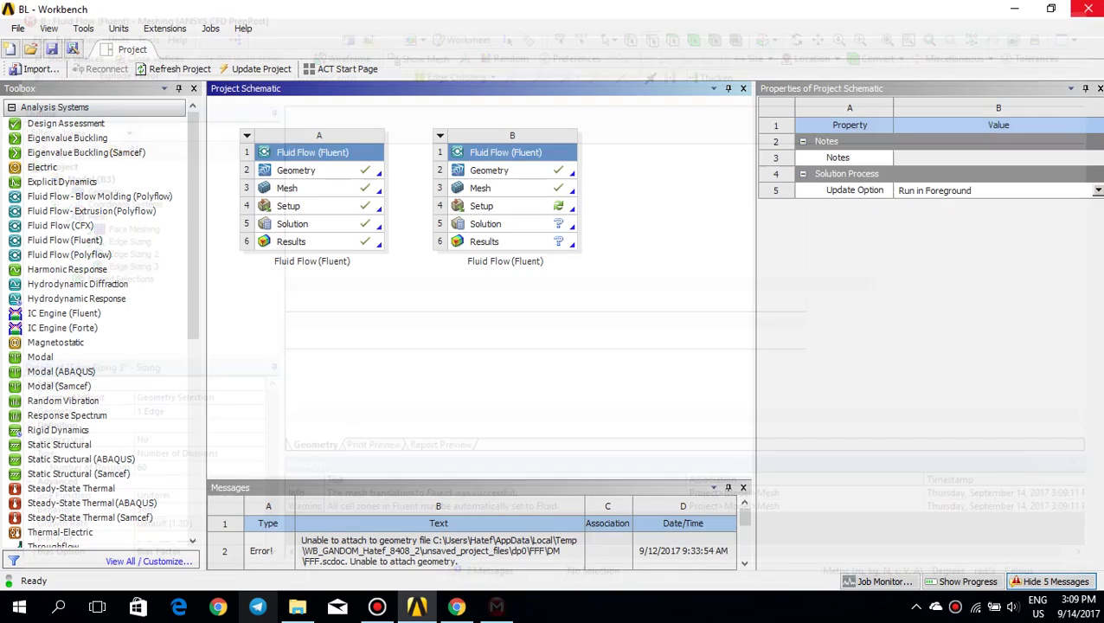
Step: Launch the setup of the second Fluid Flow (Fluent) system with double precision and serial processing
{"action": "left_click", "coordinate": [498, 188]}
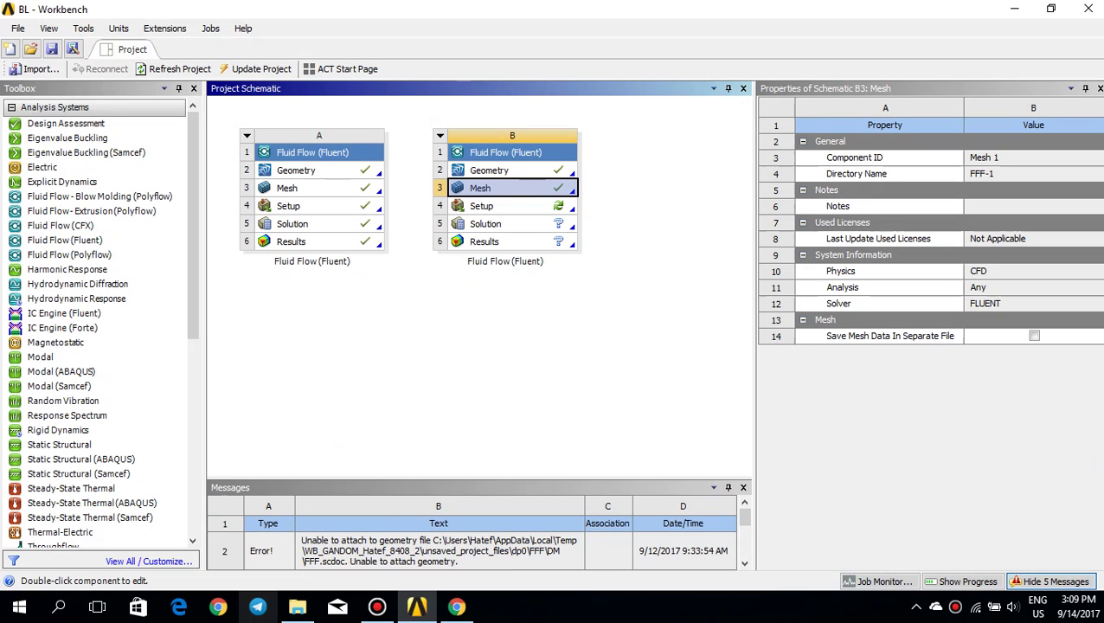
{"action": "left_click", "coordinate": [498, 206]}
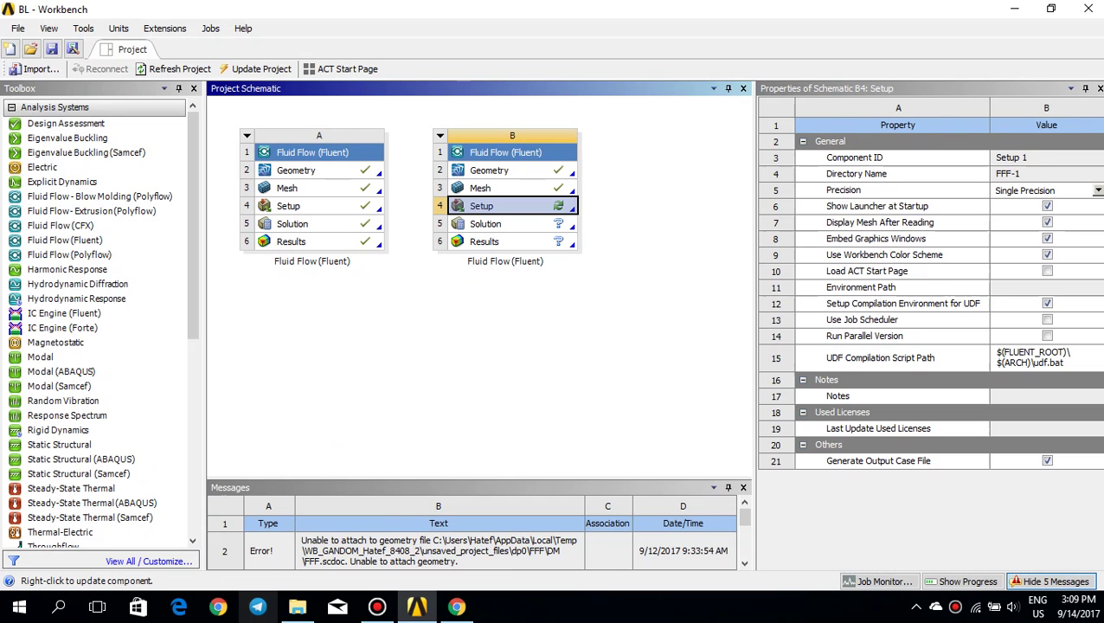
{"action": "double_click", "coordinate": [481, 206]}
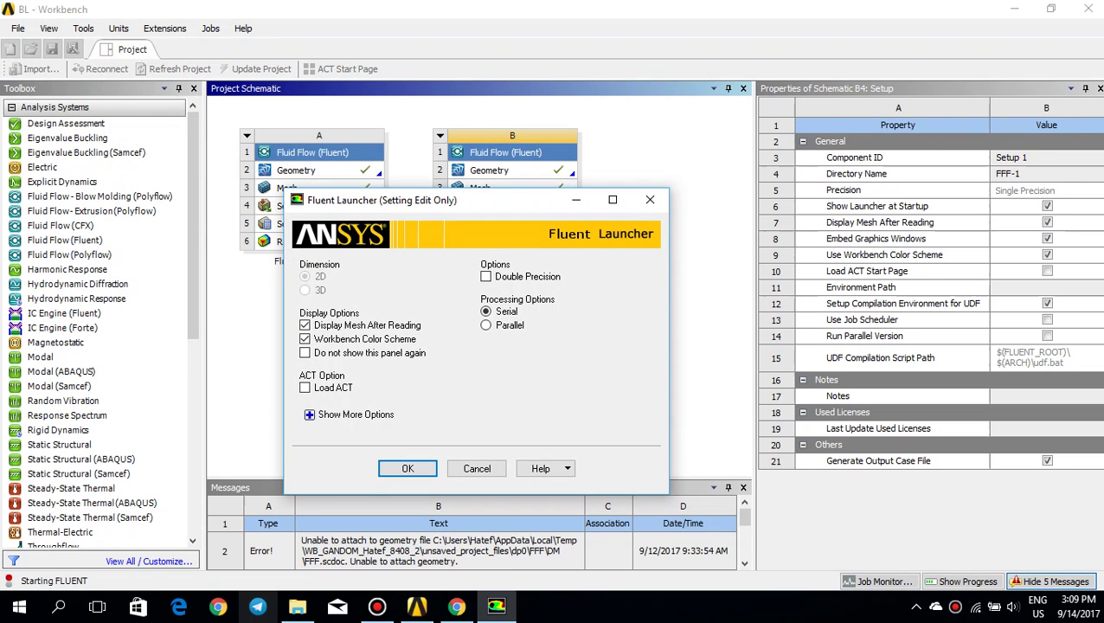
{"action": "left_click", "coordinate": [486, 277]}
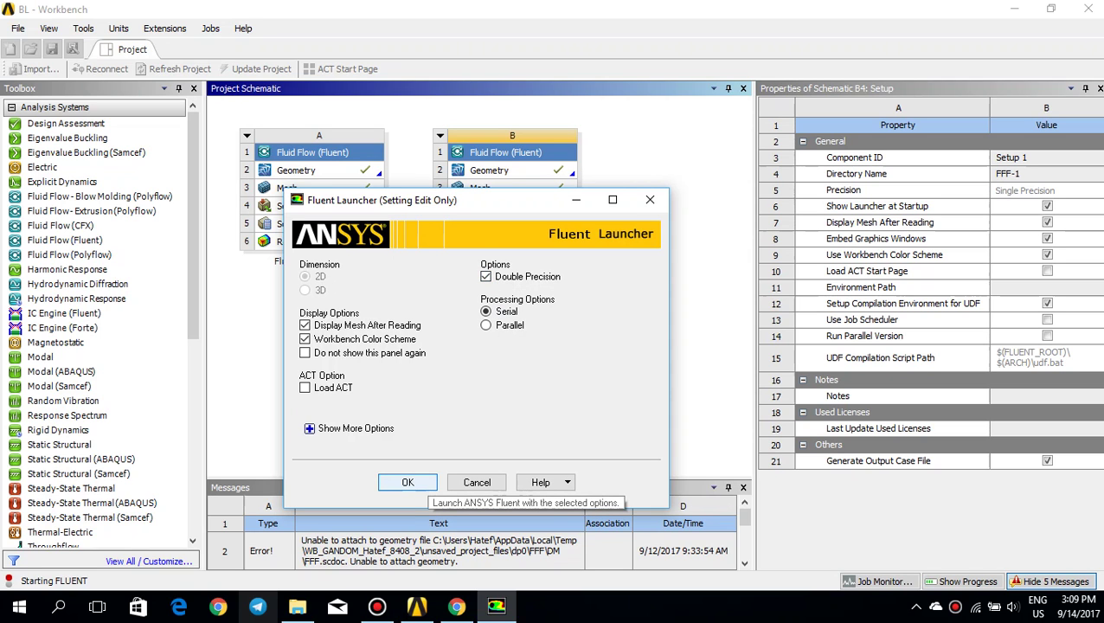
{"action": "left_click", "coordinate": [407, 482]}
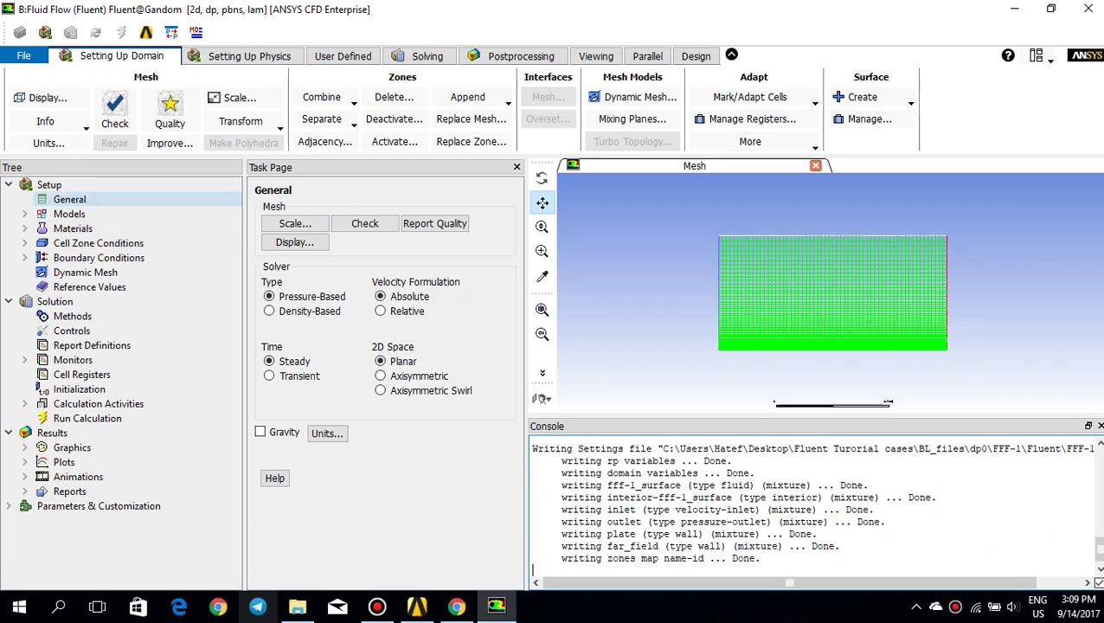
Step: Set the fluid material air to a constant density of 1 kg/m3 and viscosity of 0.0001 kg/m-s, and save the material
{"action": "left_click", "coordinate": [69, 214]}
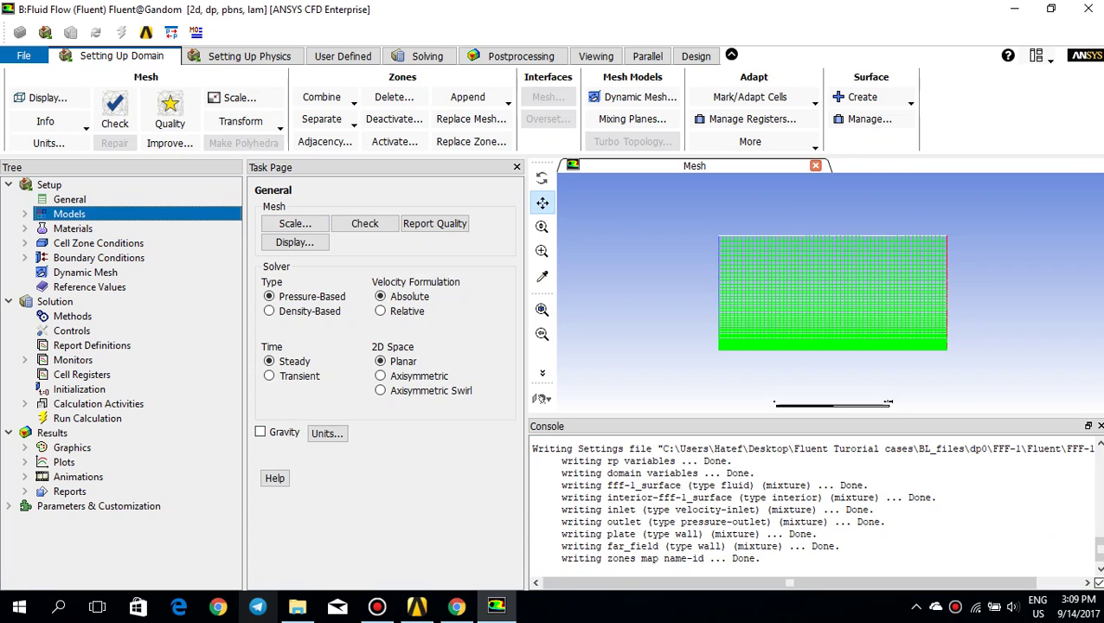
{"action": "double_click", "coordinate": [69, 214]}
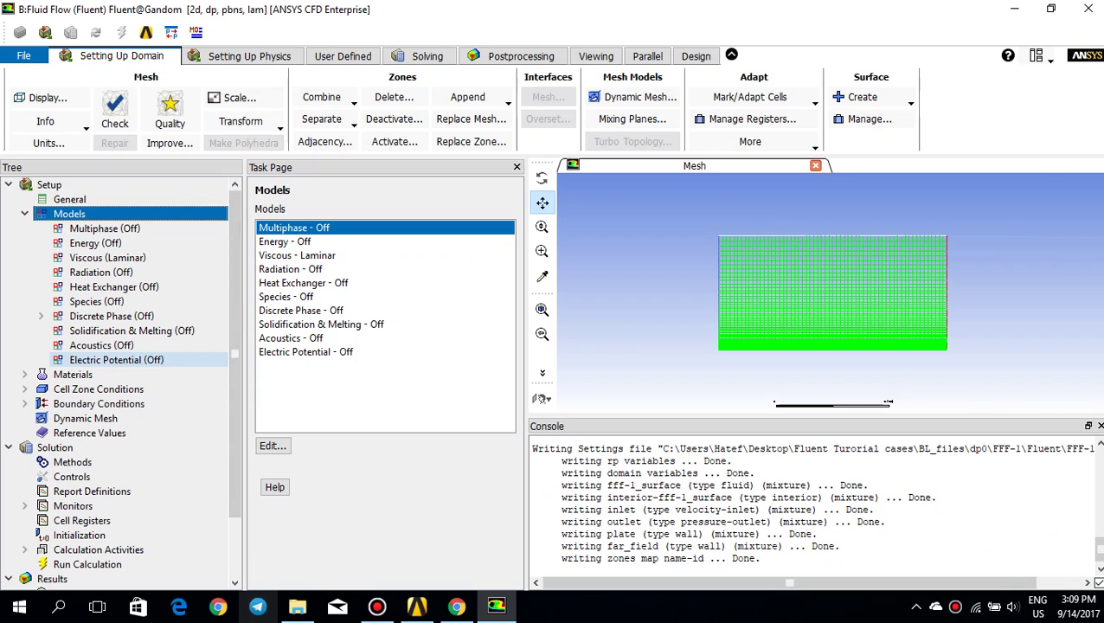
{"action": "left_click", "coordinate": [73, 374]}
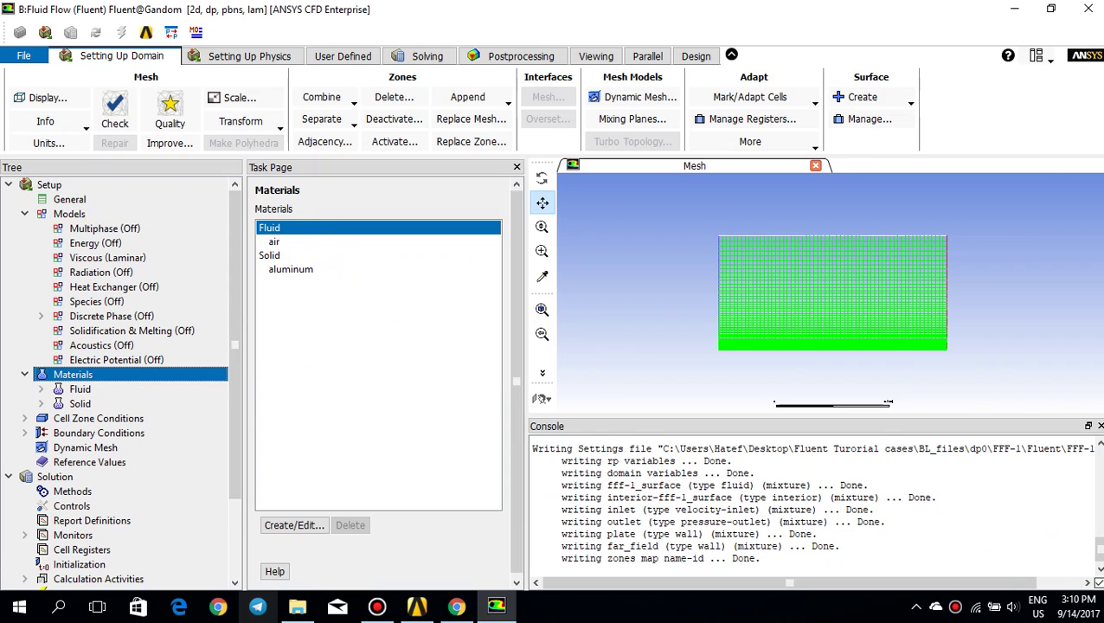
{"action": "double_click", "coordinate": [274, 241]}
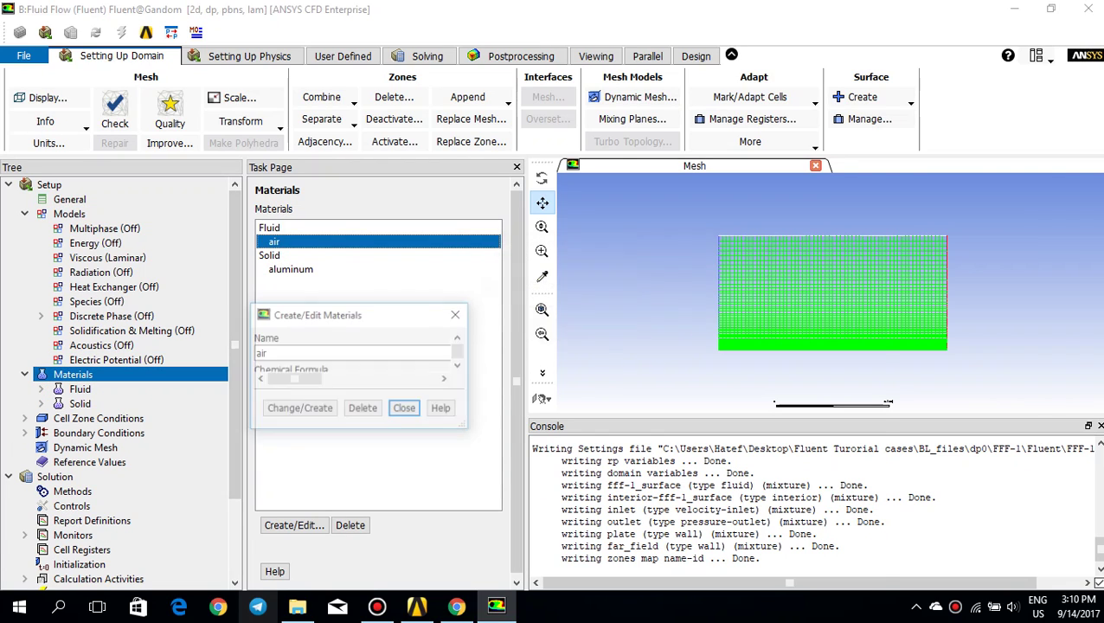
{"action": "left_click_drag", "start_coordinate": [359, 314], "coordinate": [368, 200]}
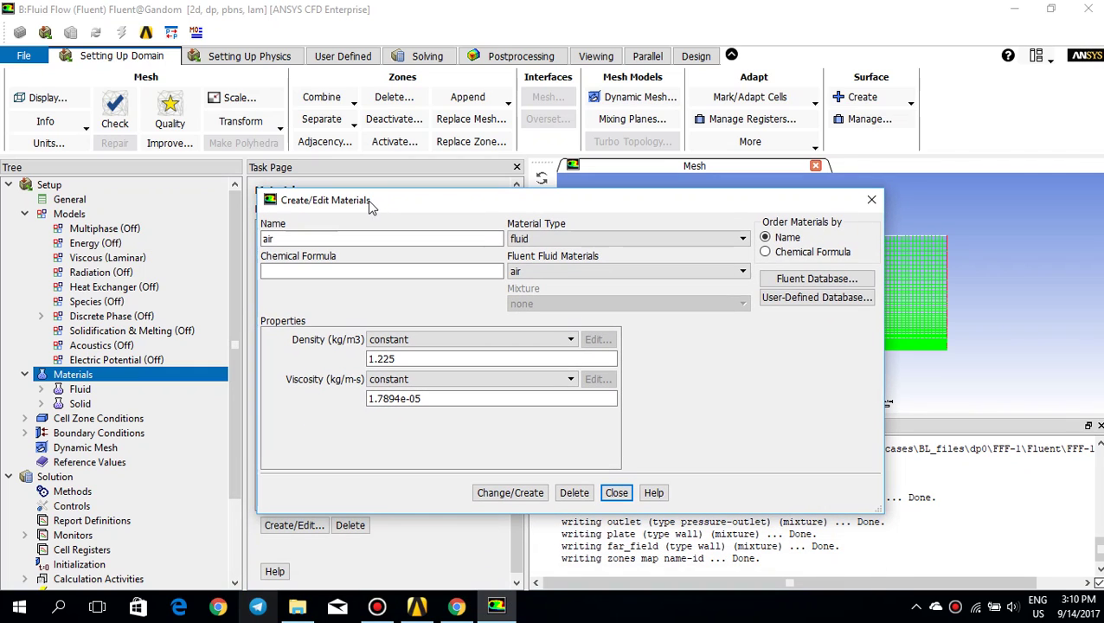
{"action": "left_click_drag", "start_coordinate": [399, 359], "coordinate": [366, 359]}
{"action": "type", "text": "1"}
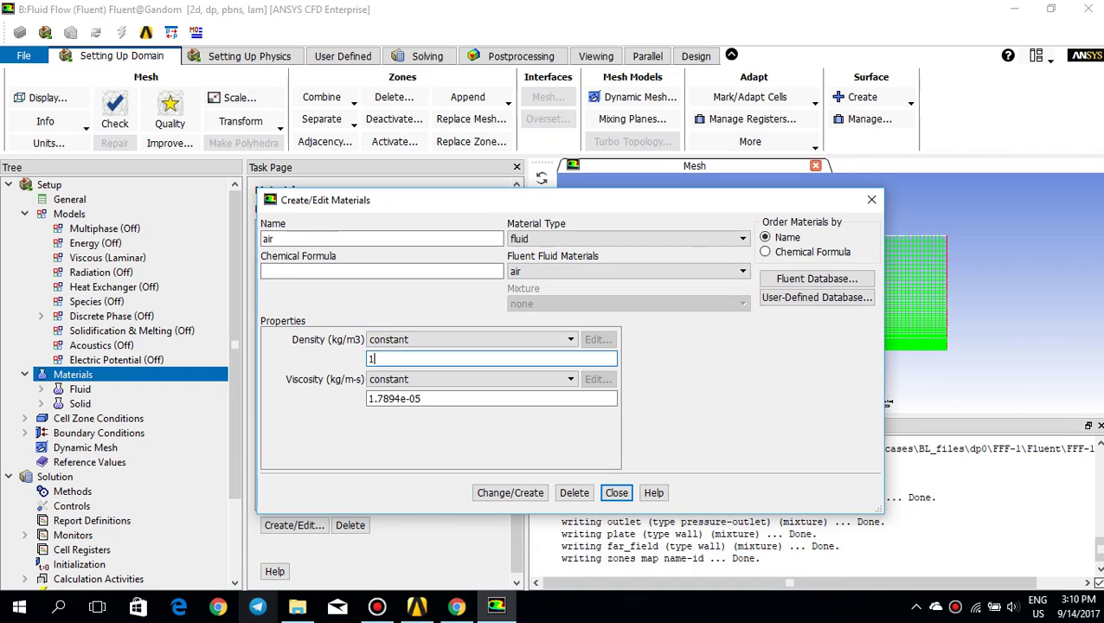
{"action": "key", "text": "Tab"}
{"action": "type", "text": "0"}
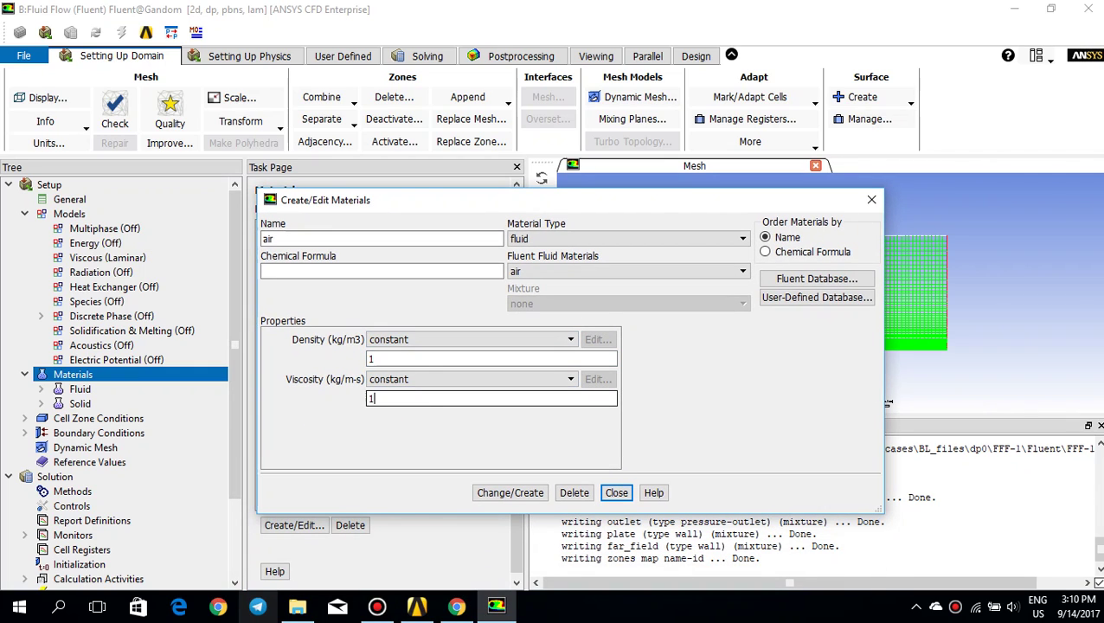
{"action": "type", "text": ".0001"}
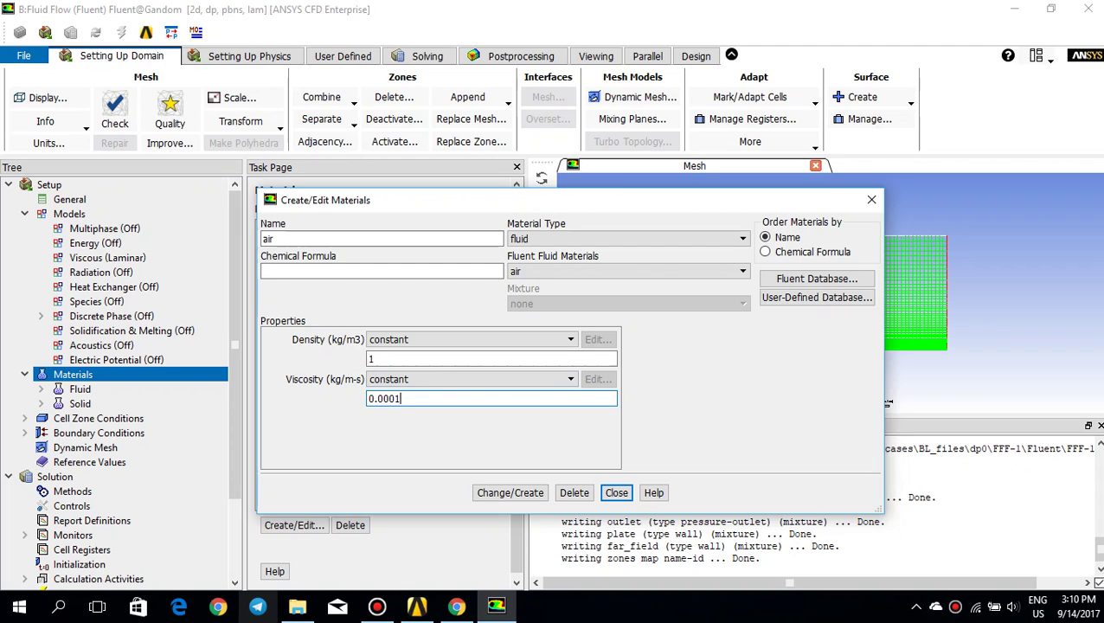
{"action": "left_click", "coordinate": [511, 493]}
{"action": "key", "text": "Return"}
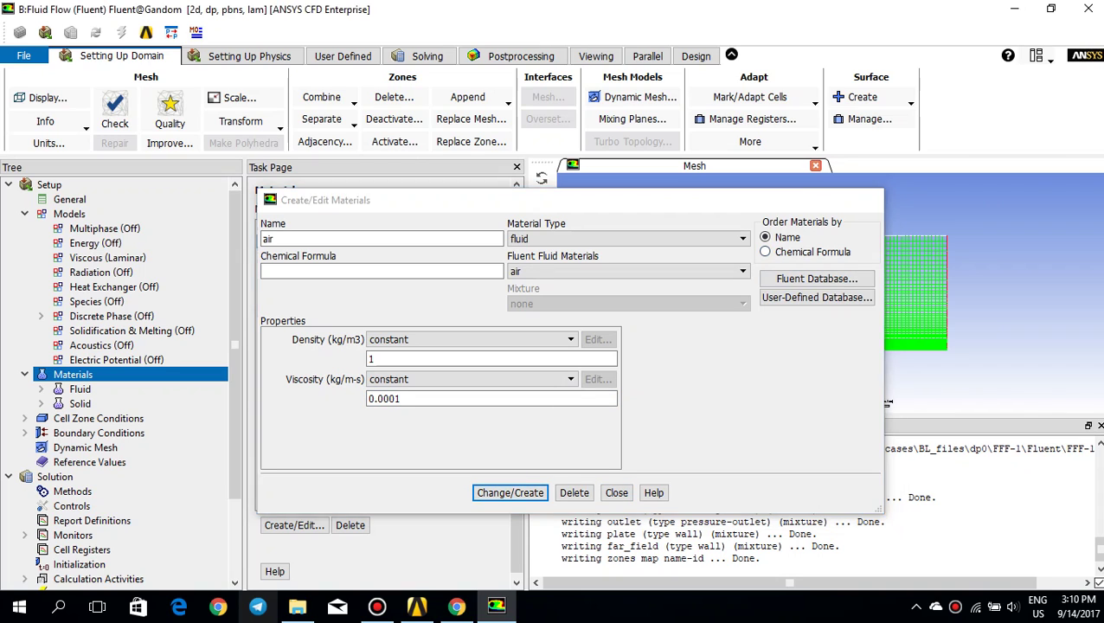
{"action": "left_click", "coordinate": [871, 199]}
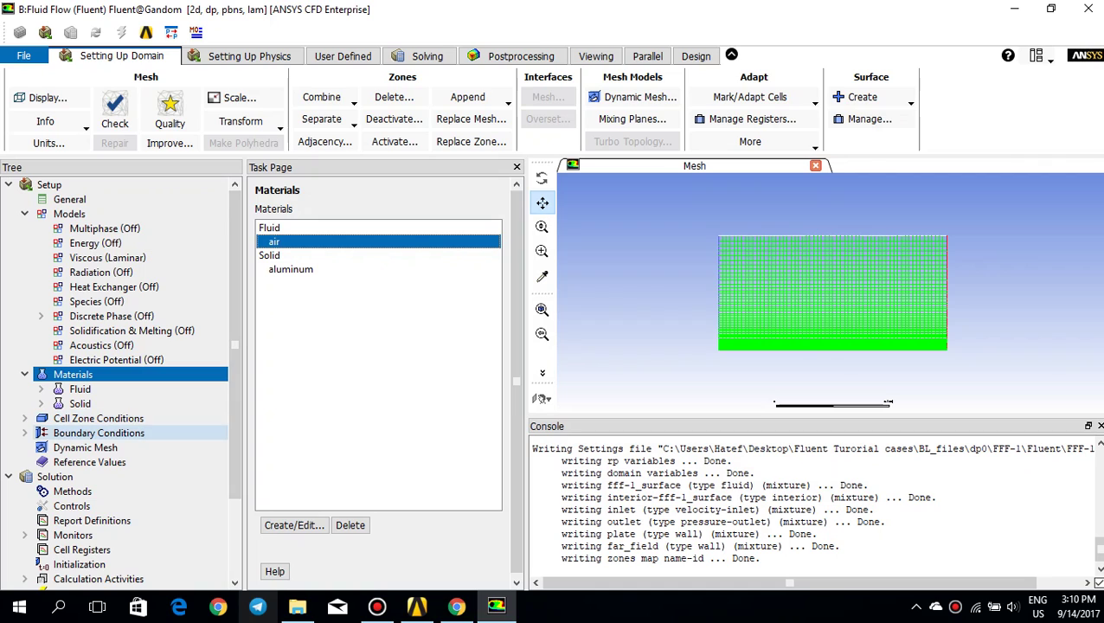
Step: Set the velocity magnitude of the inlet boundary to 1 m/s
{"action": "double_click", "coordinate": [98, 433]}
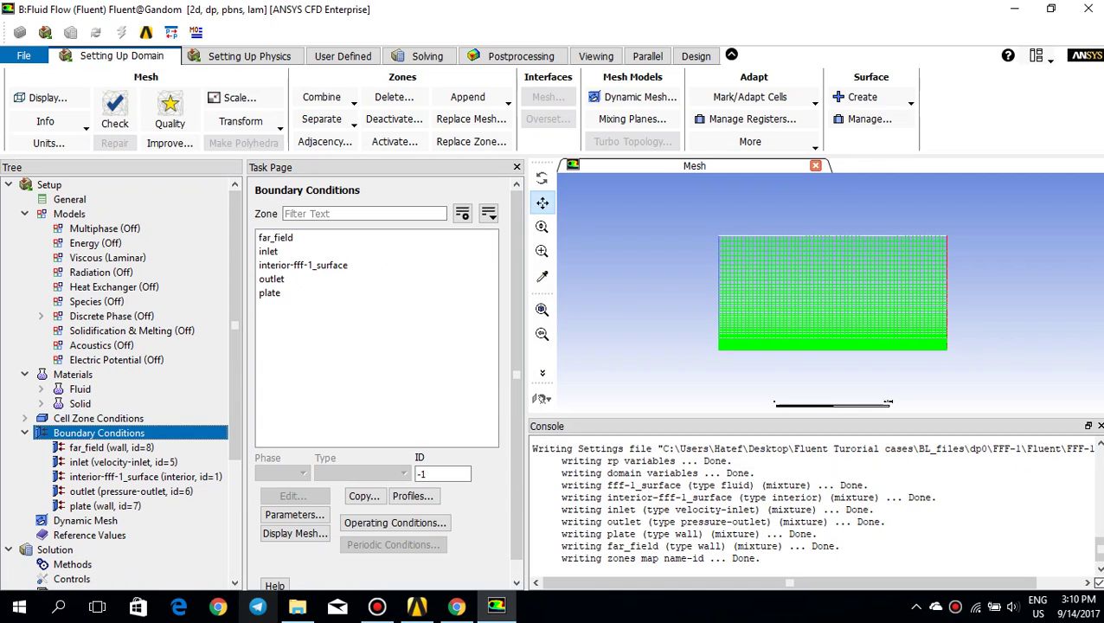
{"action": "left_click", "coordinate": [269, 252]}
{"action": "double_click", "coordinate": [269, 252]}
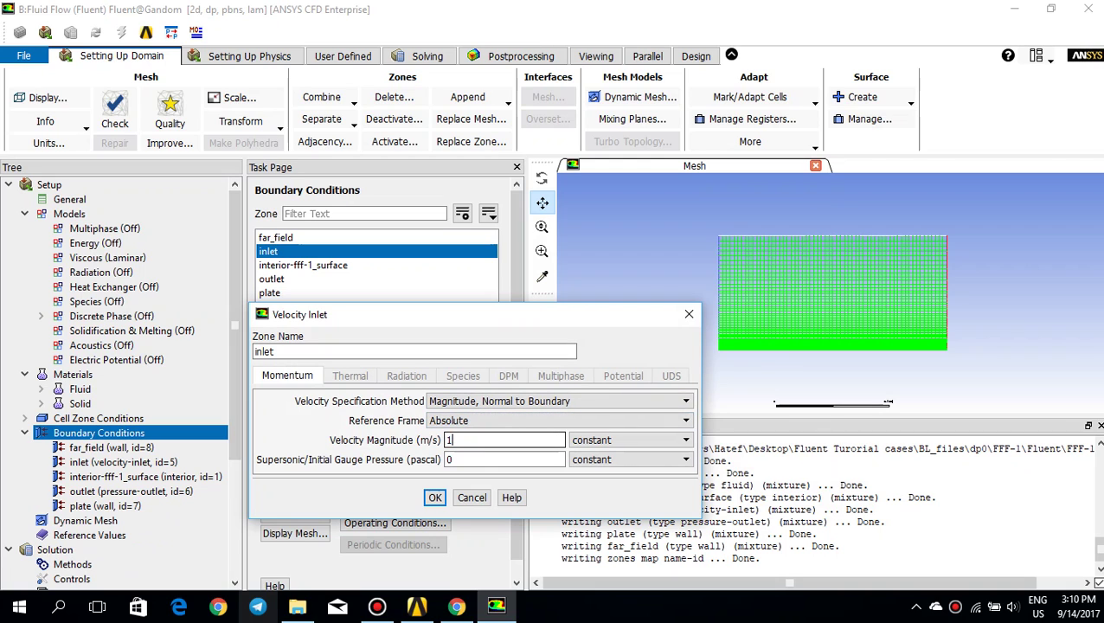
{"action": "key", "text": "BackSpace"}
{"action": "type", "text": "1"}
{"action": "left_click", "coordinate": [435, 498]}
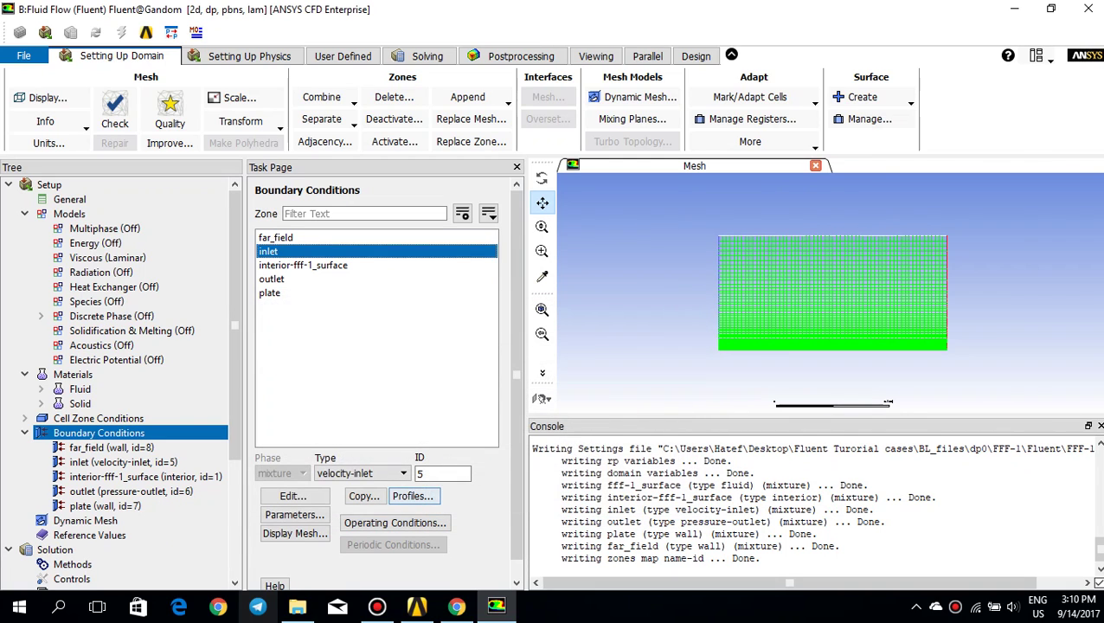
Step: Change the boundary type of the far_field zone to symmetry, keeping its zone name
{"action": "left_click", "coordinate": [276, 238]}
{"action": "double_click", "coordinate": [276, 238]}
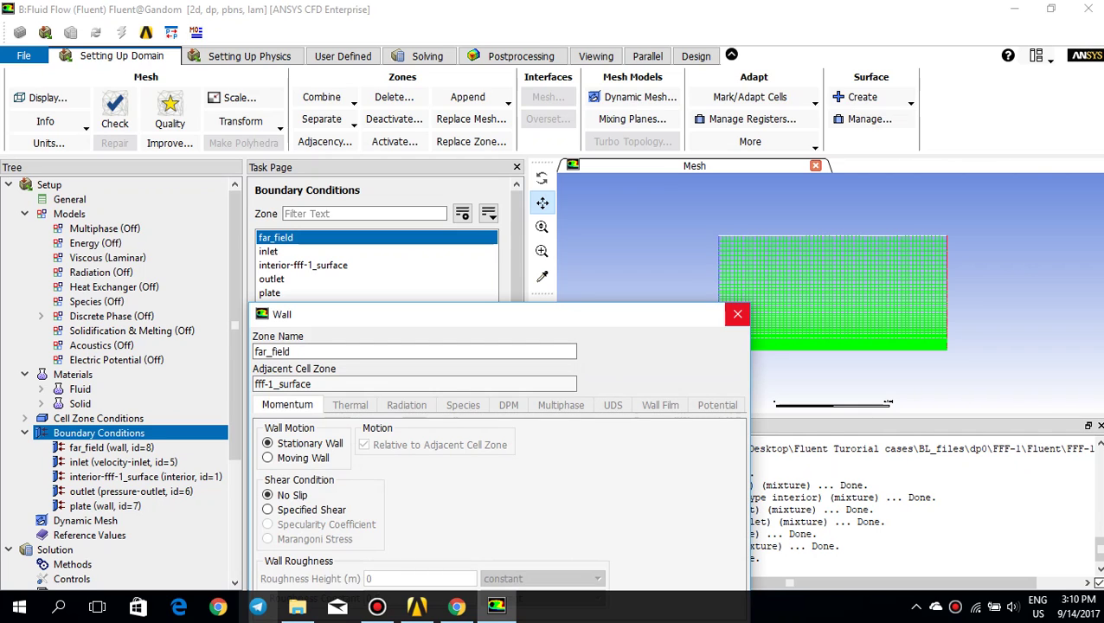
{"action": "left_click", "coordinate": [737, 314]}
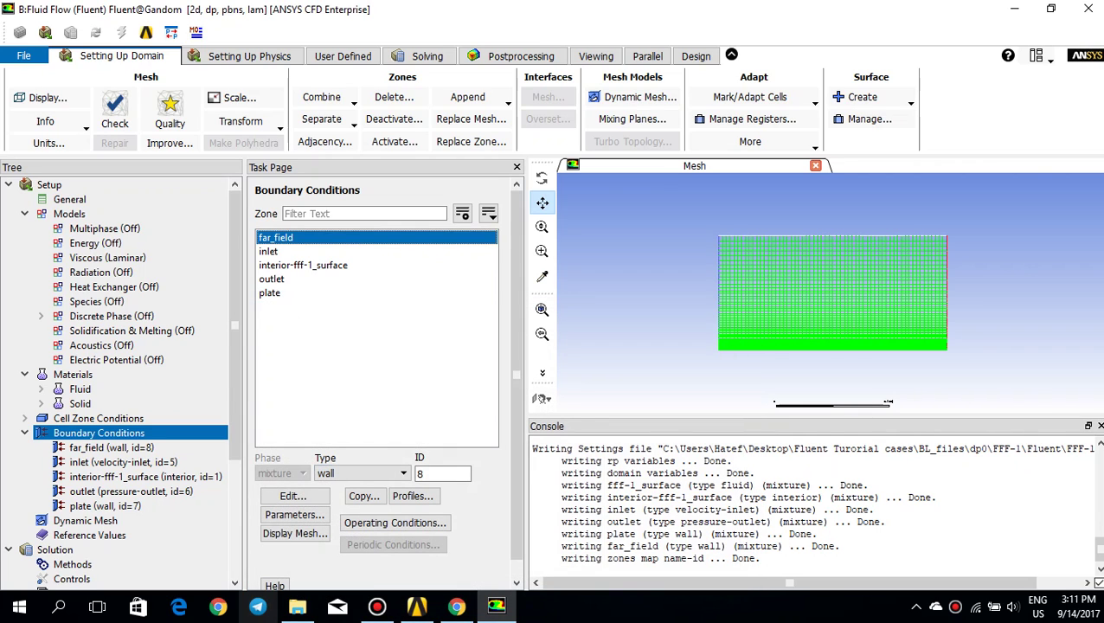
{"action": "left_click", "coordinate": [362, 473]}
{"action": "left_click", "coordinate": [362, 473]}
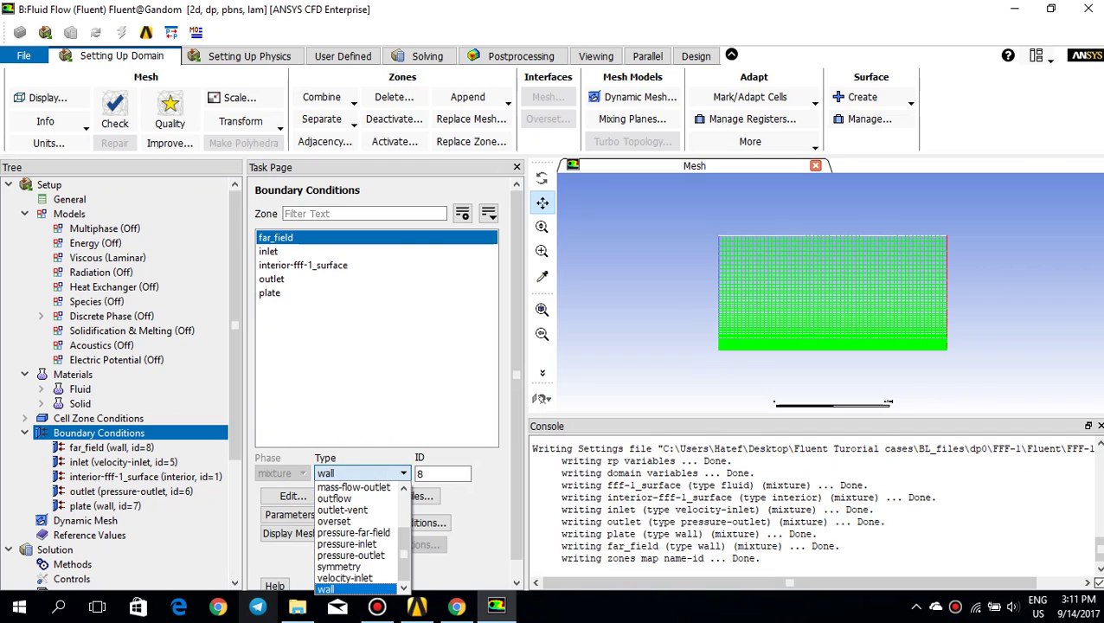
{"action": "scroll", "coordinate": [403, 537], "scroll_direction": "up", "scroll_amount": 2}
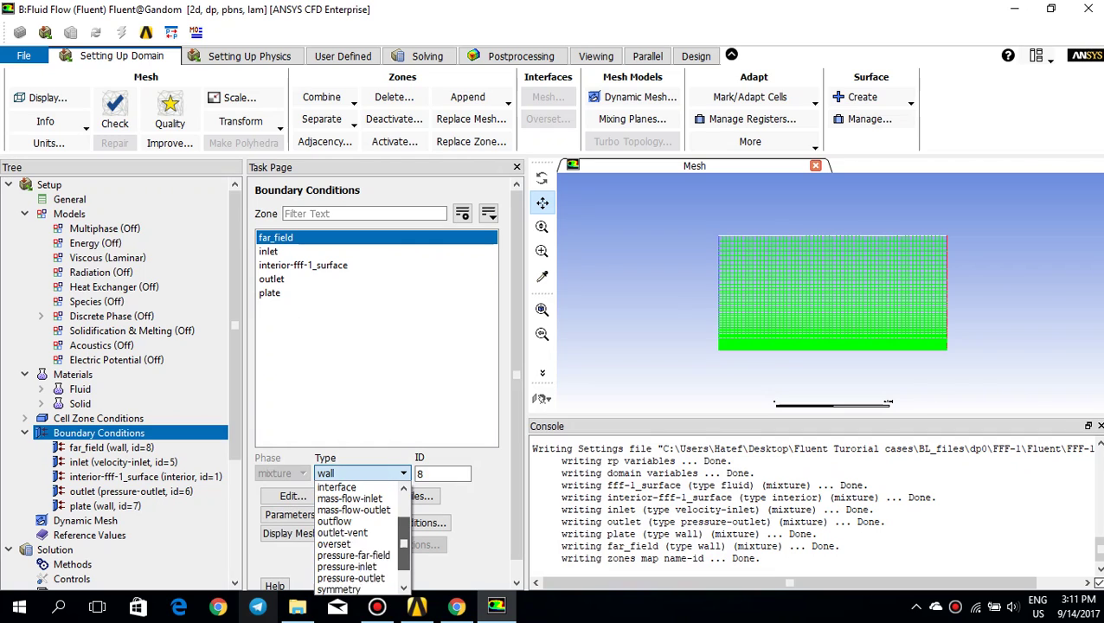
{"action": "scroll", "coordinate": [355, 536], "scroll_direction": "down", "scroll_amount": 2}
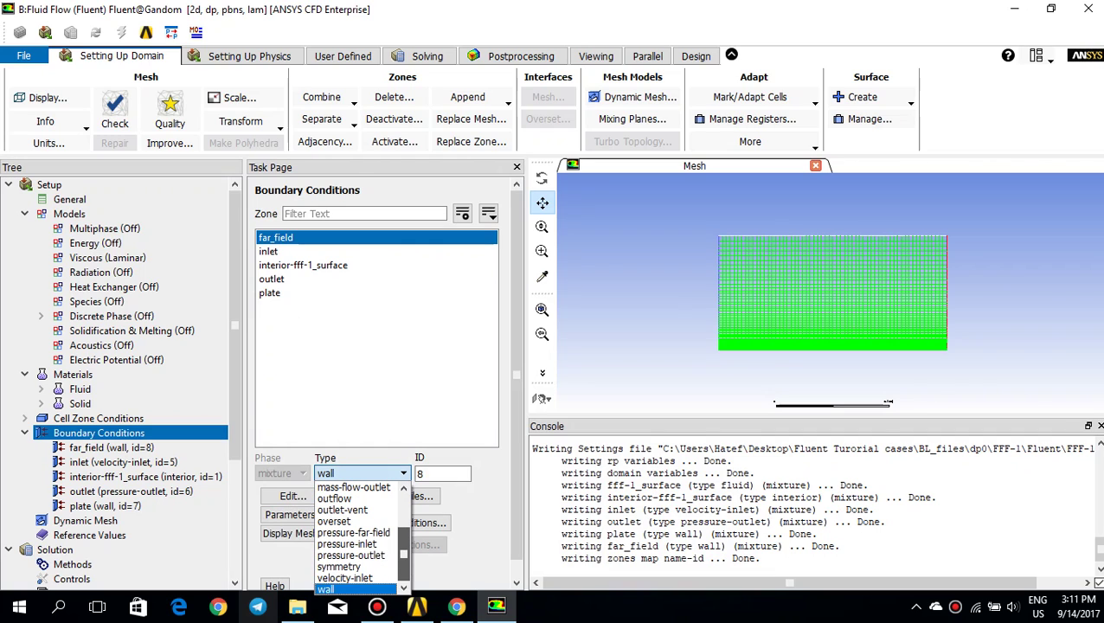
{"action": "left_click", "coordinate": [339, 565]}
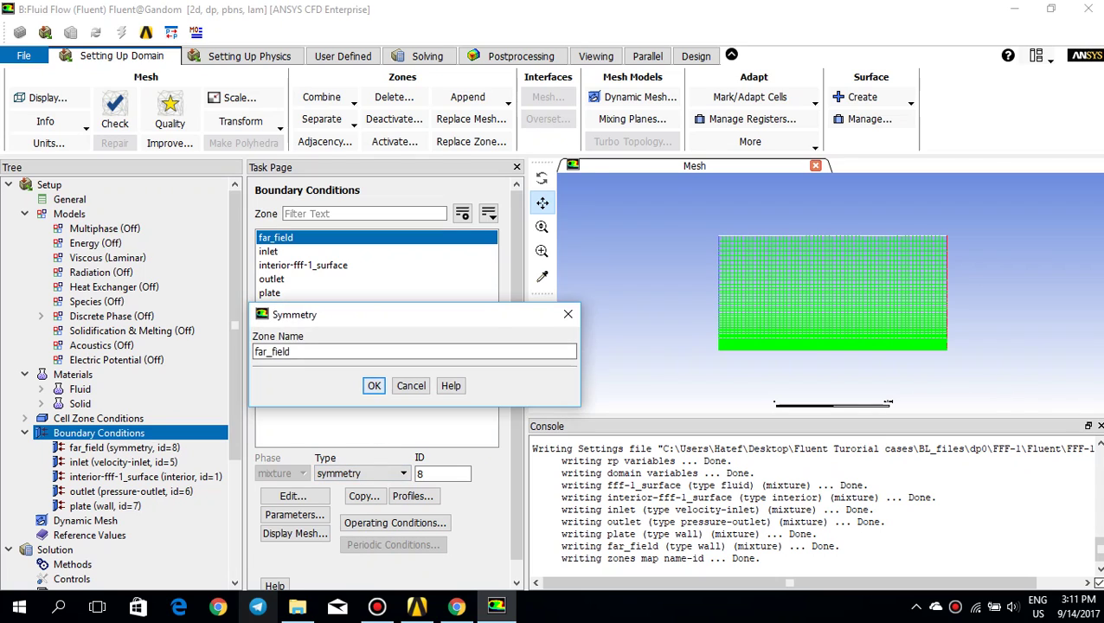
{"action": "left_click", "coordinate": [373, 386]}
Step: Review the outlet's pressure-outlet settings and accept them, and check the plate's boundary type
{"action": "left_click", "coordinate": [272, 280]}
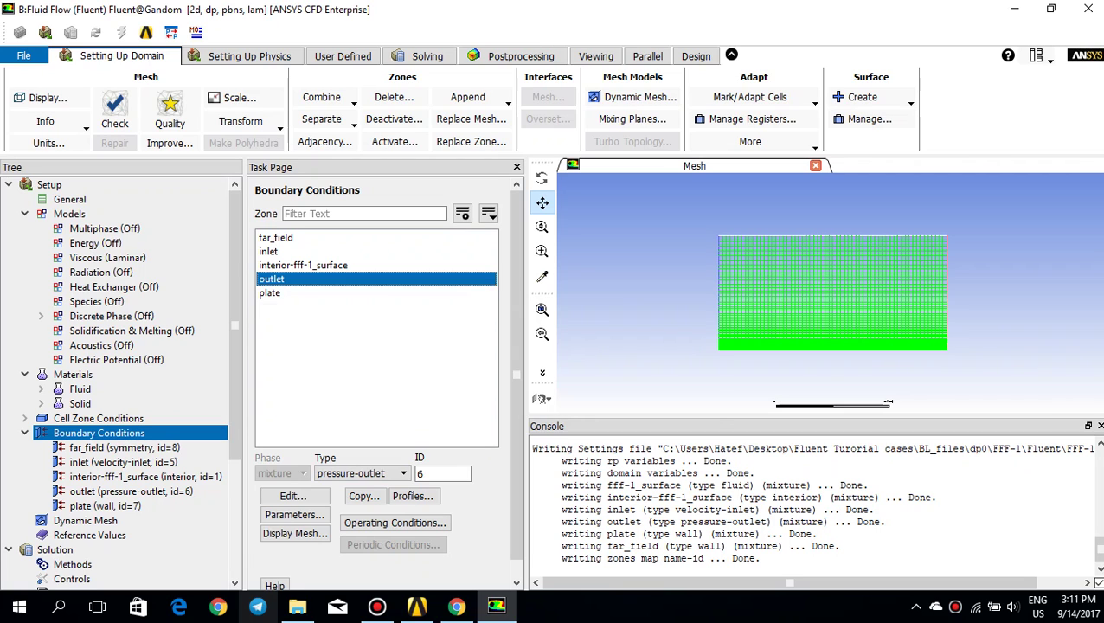
{"action": "left_click", "coordinate": [294, 497]}
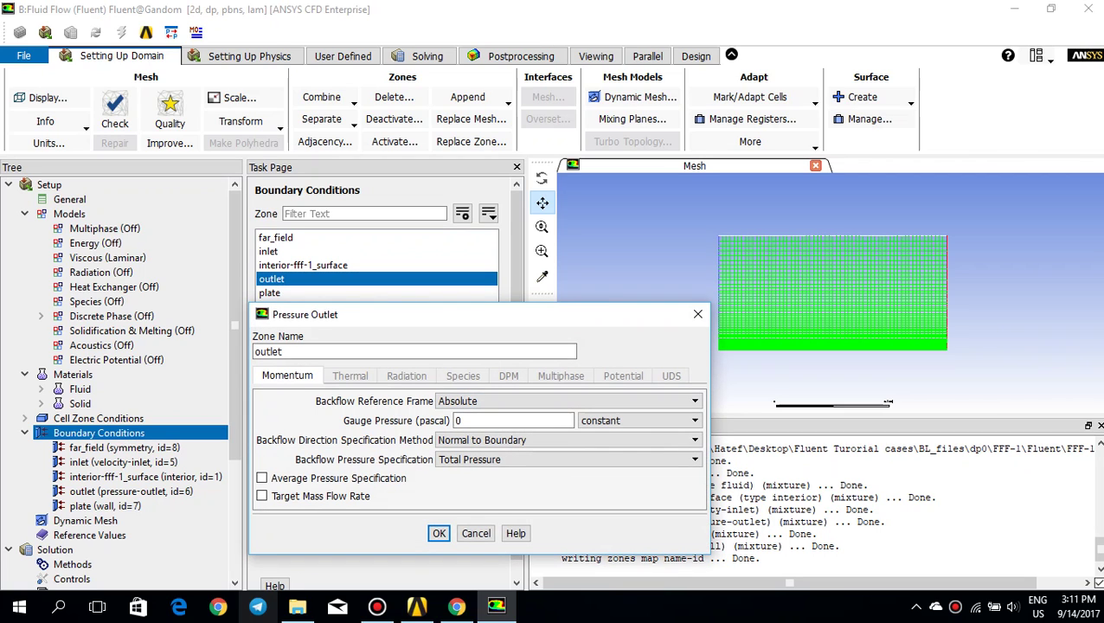
{"action": "key", "text": "Return"}
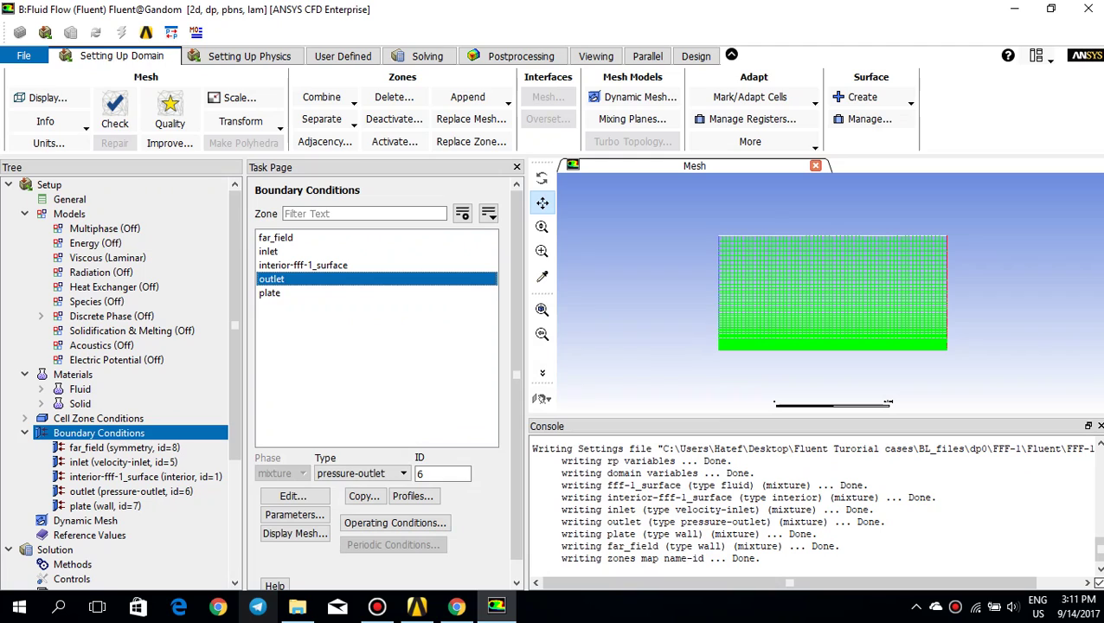
{"action": "left_click", "coordinate": [271, 294]}
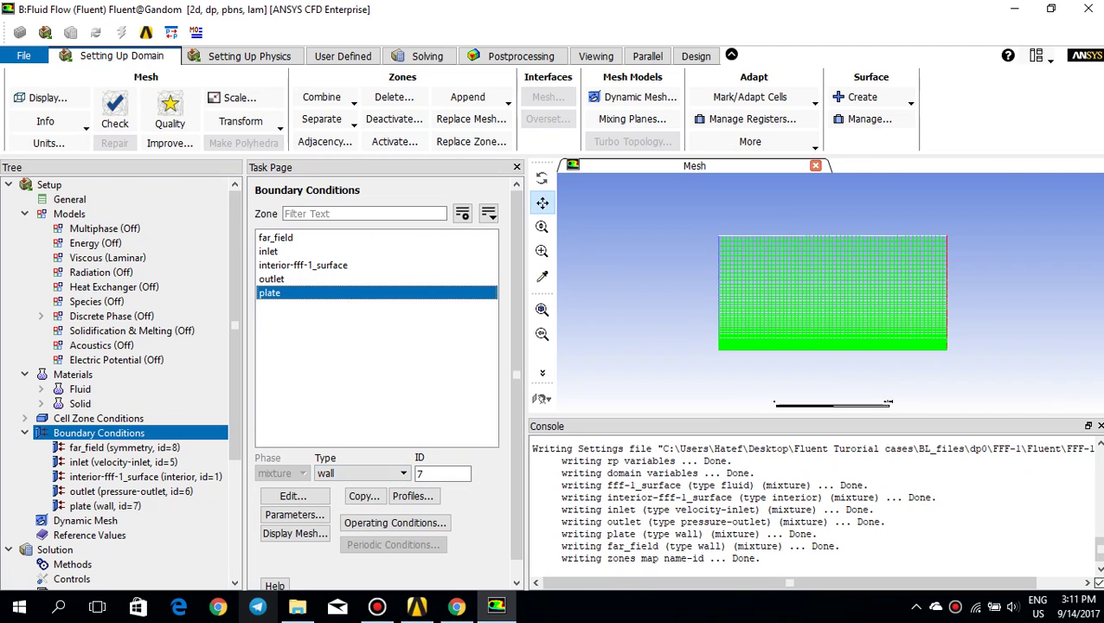
Step: Select Least Squares Cell Based as the gradient discretization in the solution methods and review the under-relaxation factors
{"action": "scroll", "coordinate": [121, 380], "scroll_direction": "down", "scroll_amount": 2}
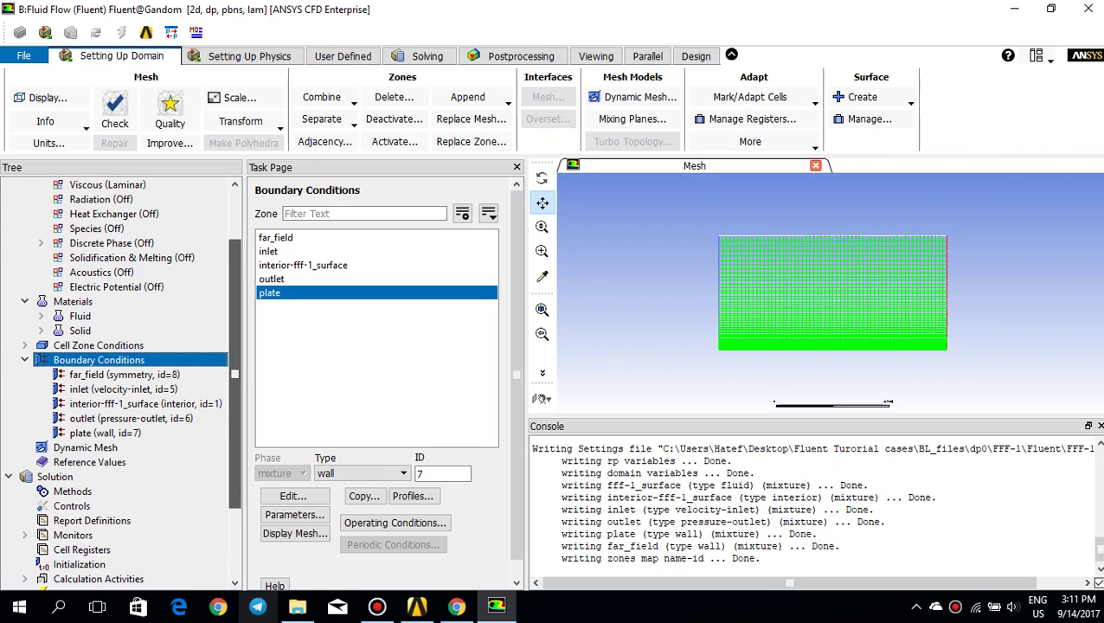
{"action": "scroll", "coordinate": [121, 381], "scroll_direction": "down", "scroll_amount": 1}
{"action": "left_click", "coordinate": [73, 462]}
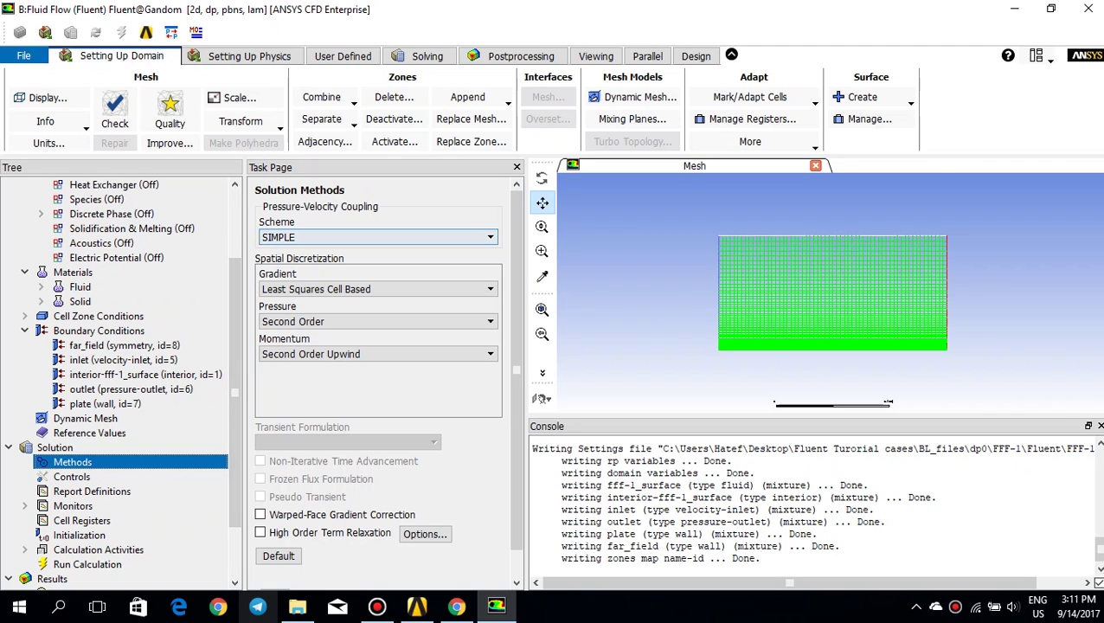
{"action": "left_click", "coordinate": [377, 289]}
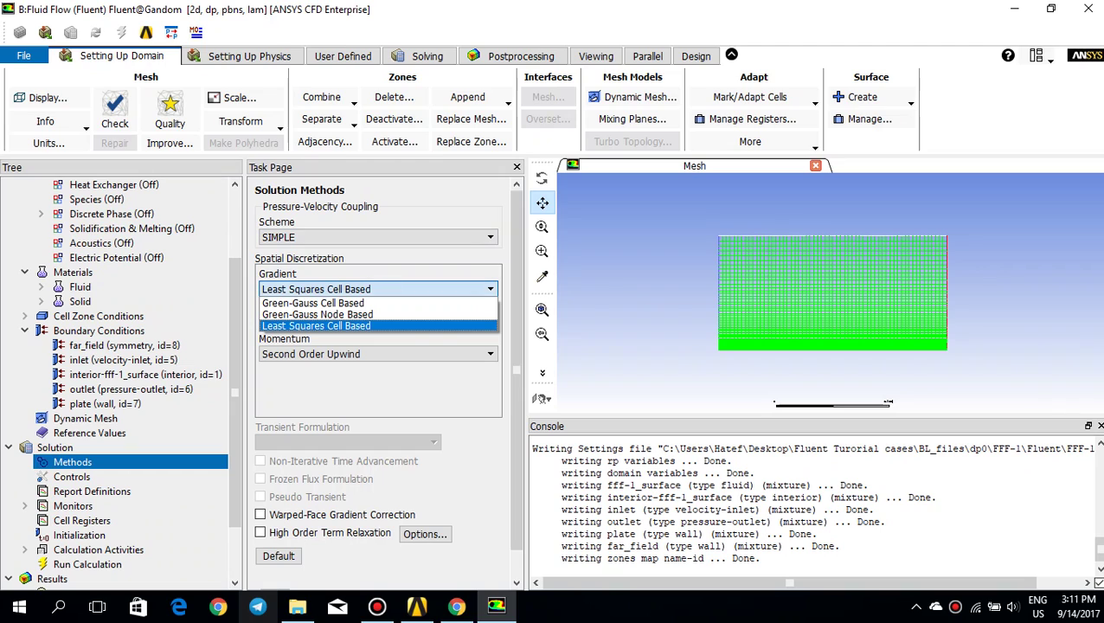
{"action": "left_click", "coordinate": [372, 326]}
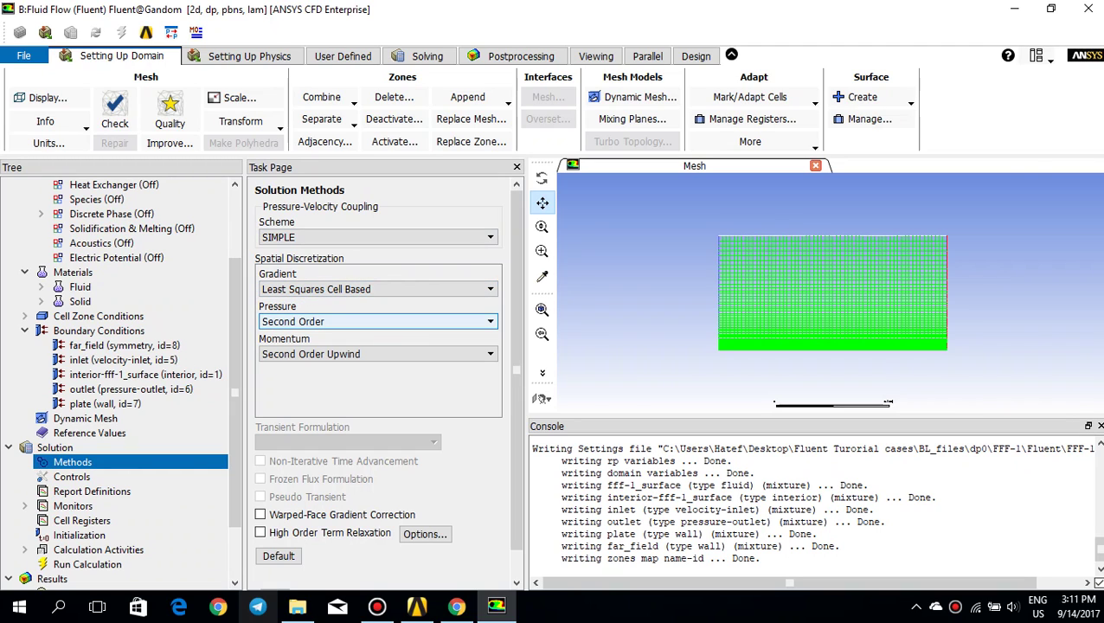
{"action": "left_click", "coordinate": [72, 477]}
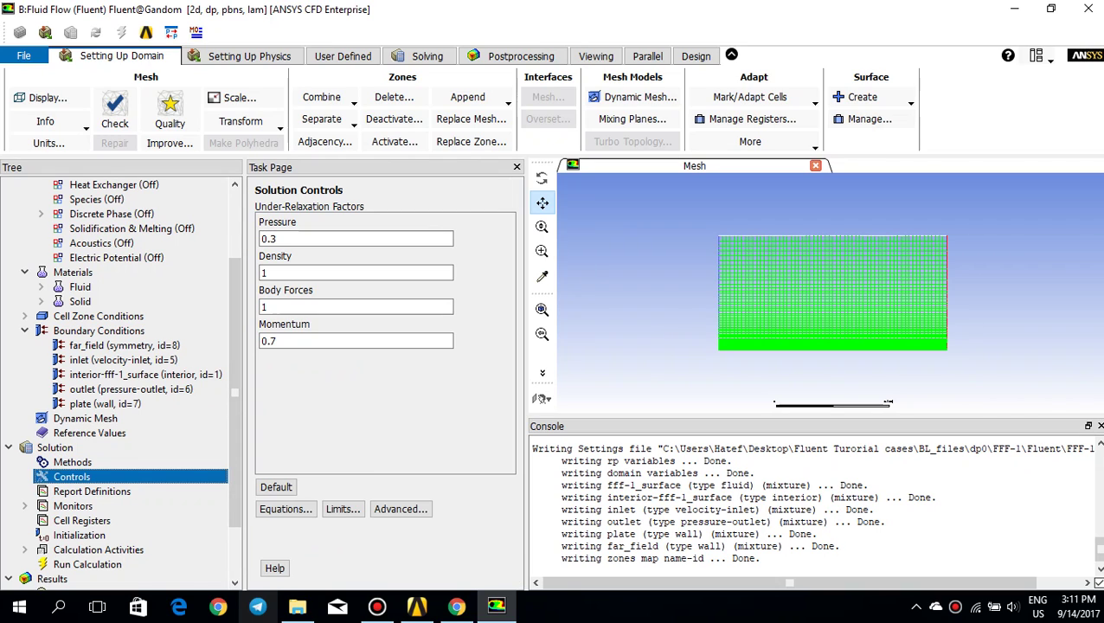
Step: Set the absolute convergence criterion of the continuity residual to 0.0000001 in the residual monitors
{"action": "left_click", "coordinate": [73, 506]}
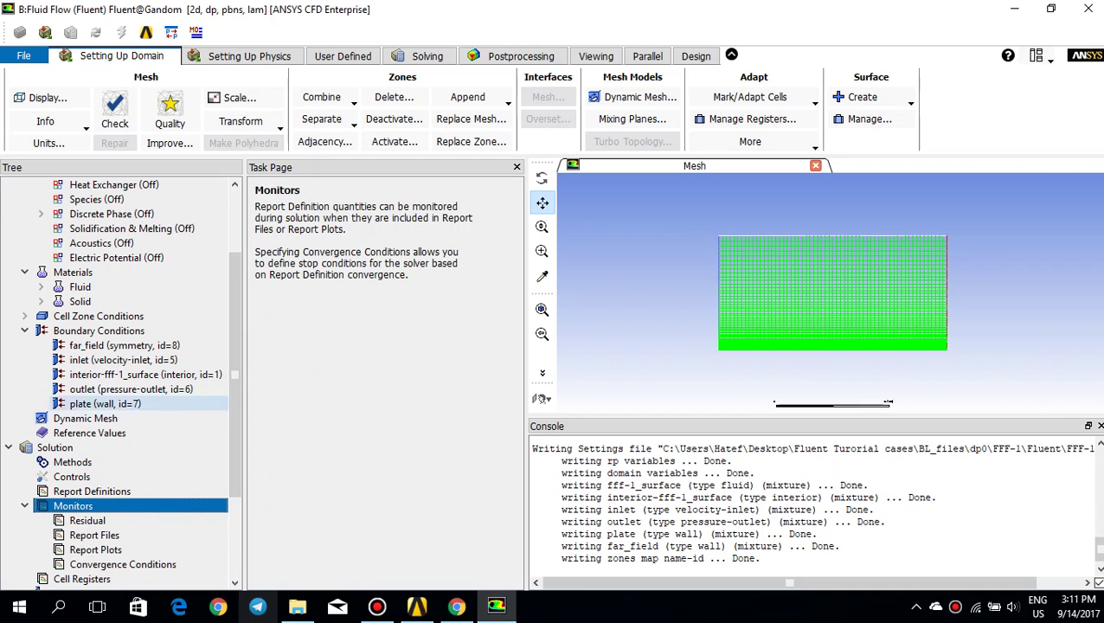
{"action": "double_click", "coordinate": [88, 520]}
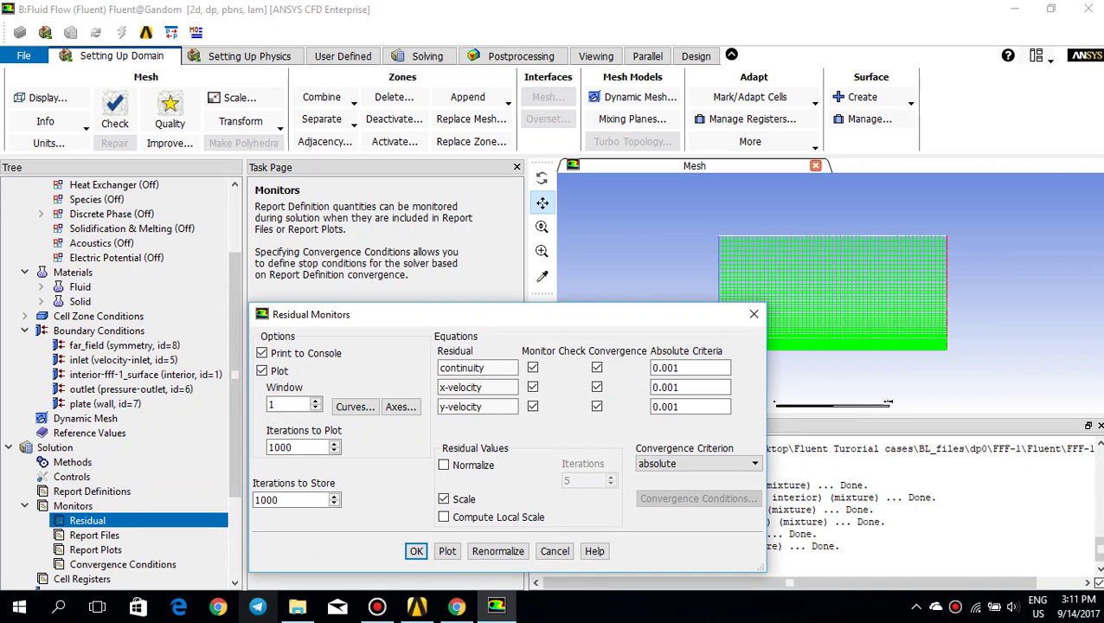
{"action": "left_click", "coordinate": [673, 369]}
{"action": "type", "text": "0000"}
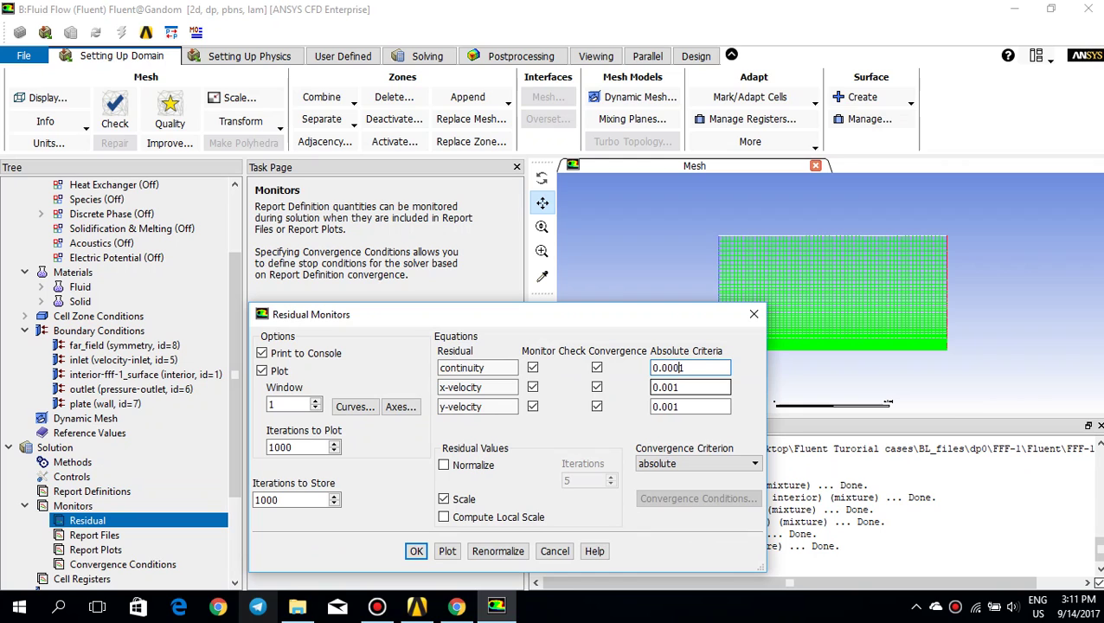
Step: Copy the 0.0000001 absolute criterion to the x-velocity and y-velocity residuals and accept the monitor settings
{"action": "key", "text": "ctrl+a"}
{"action": "key", "text": "ctrl+c"}
{"action": "left_click", "coordinate": [690, 388]}
{"action": "key", "text": "ctrl+a"}
{"action": "key", "text": "ctrl+v"}
{"action": "left_click", "coordinate": [691, 406]}
{"action": "key", "text": "ctrl+a"}
{"action": "key", "text": "ctrl+v"}
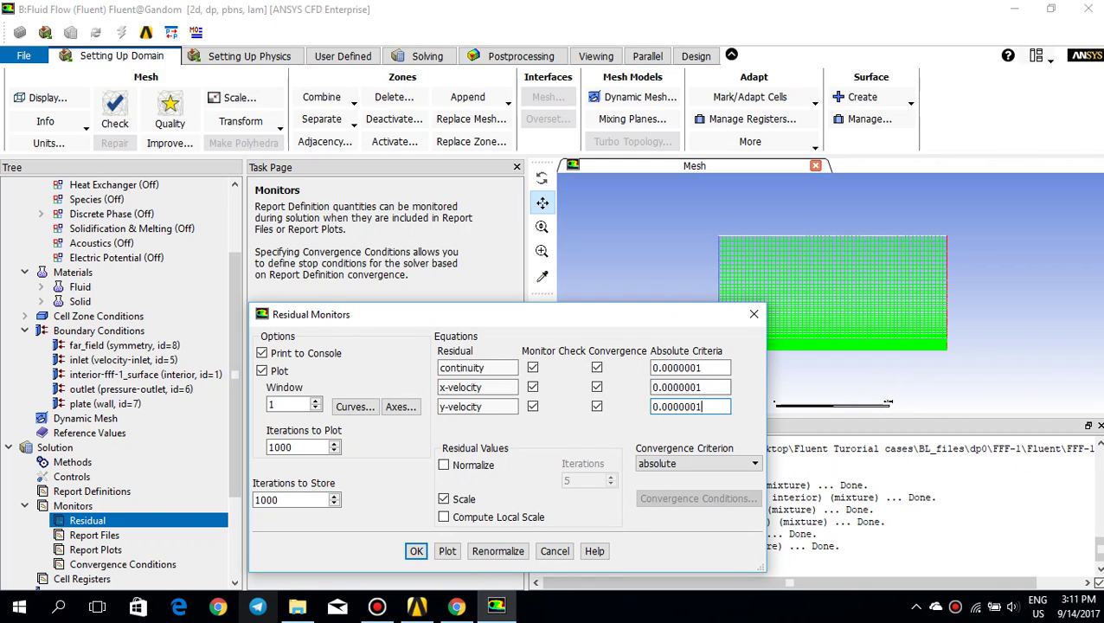
{"action": "left_click_drag", "start_coordinate": [648, 313], "coordinate": [679, 161]}
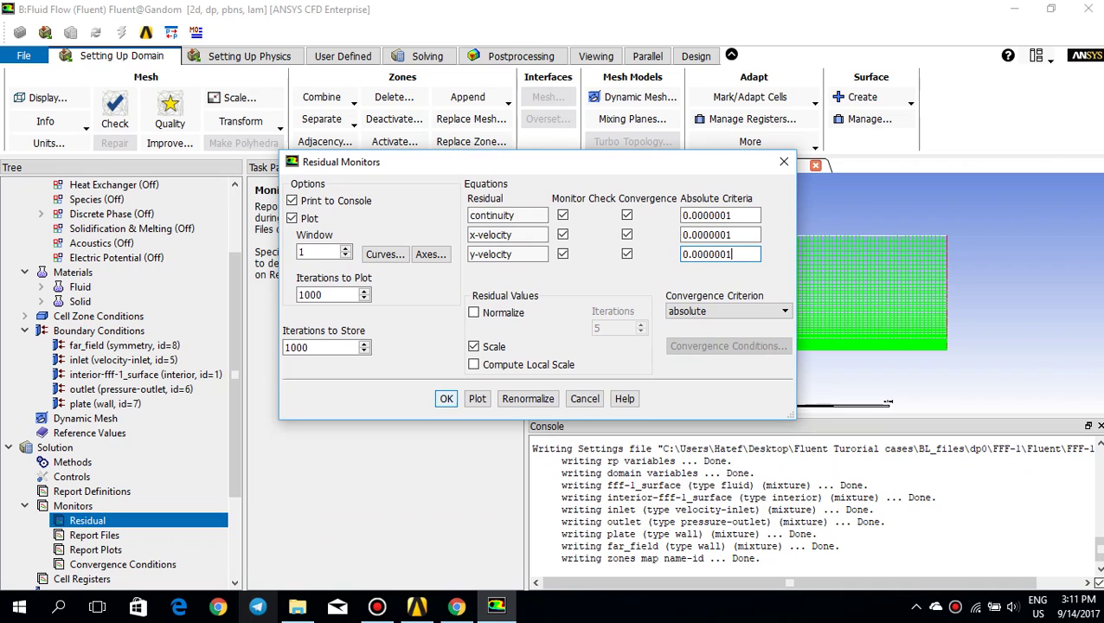
{"action": "key", "text": "Return"}
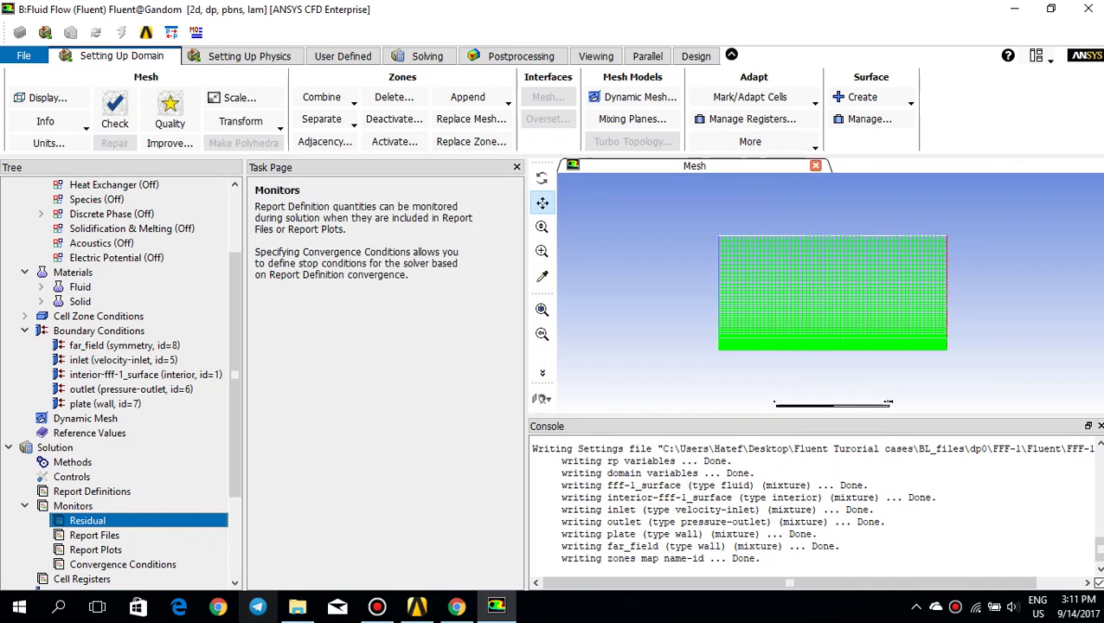
Step: Choose Standard Initialization and compute the initial values from the inlet
{"action": "scroll", "coordinate": [121, 381], "scroll_direction": "down", "scroll_amount": 3}
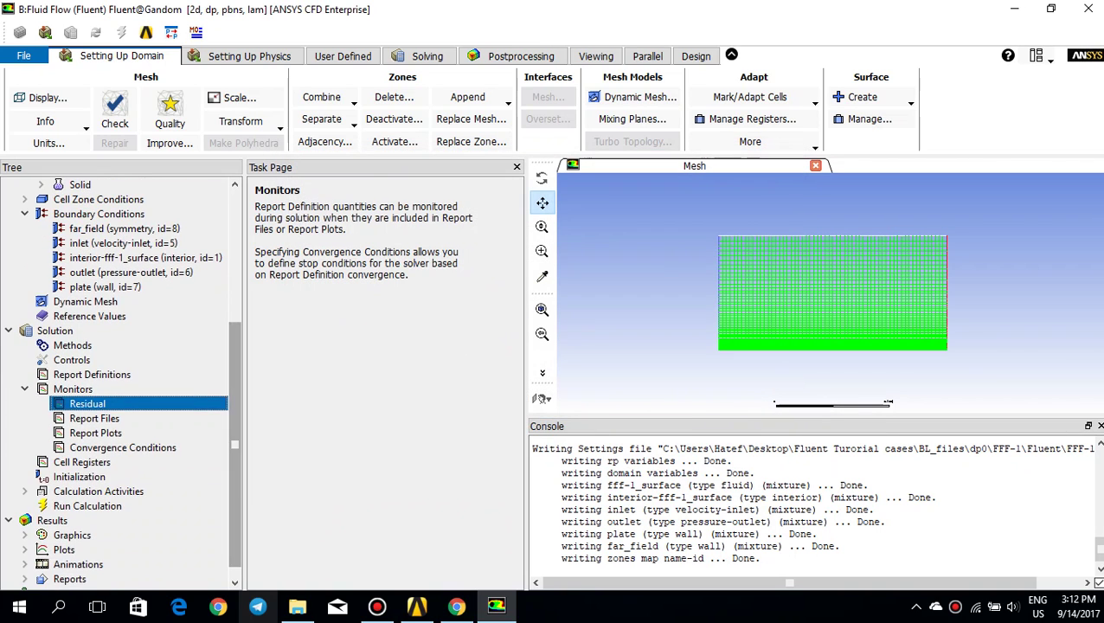
{"action": "left_click", "coordinate": [79, 477]}
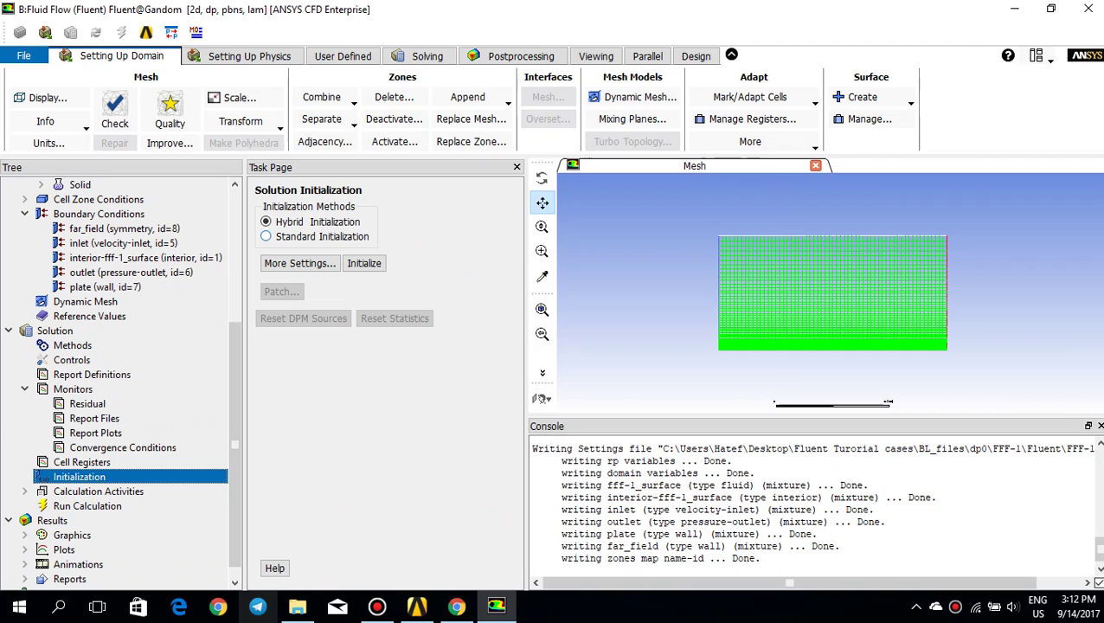
{"action": "left_click", "coordinate": [266, 236]}
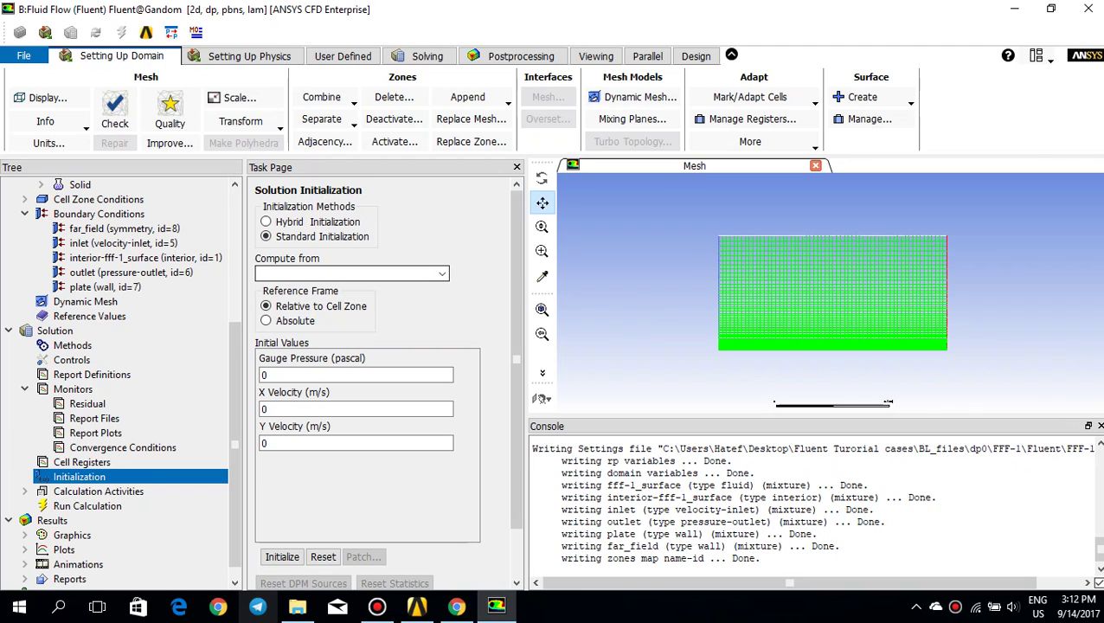
{"action": "left_click", "coordinate": [351, 274]}
{"action": "left_click", "coordinate": [286, 299]}
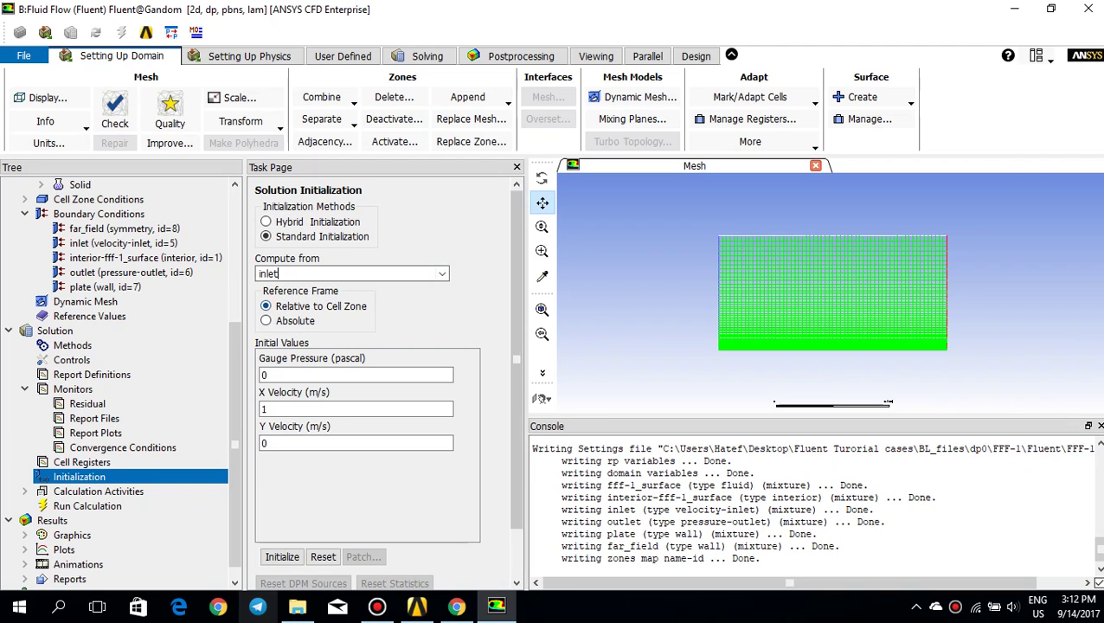
Step: Initialize the solution, agreeing to discard the unsaved current data
{"action": "left_click", "coordinate": [282, 557]}
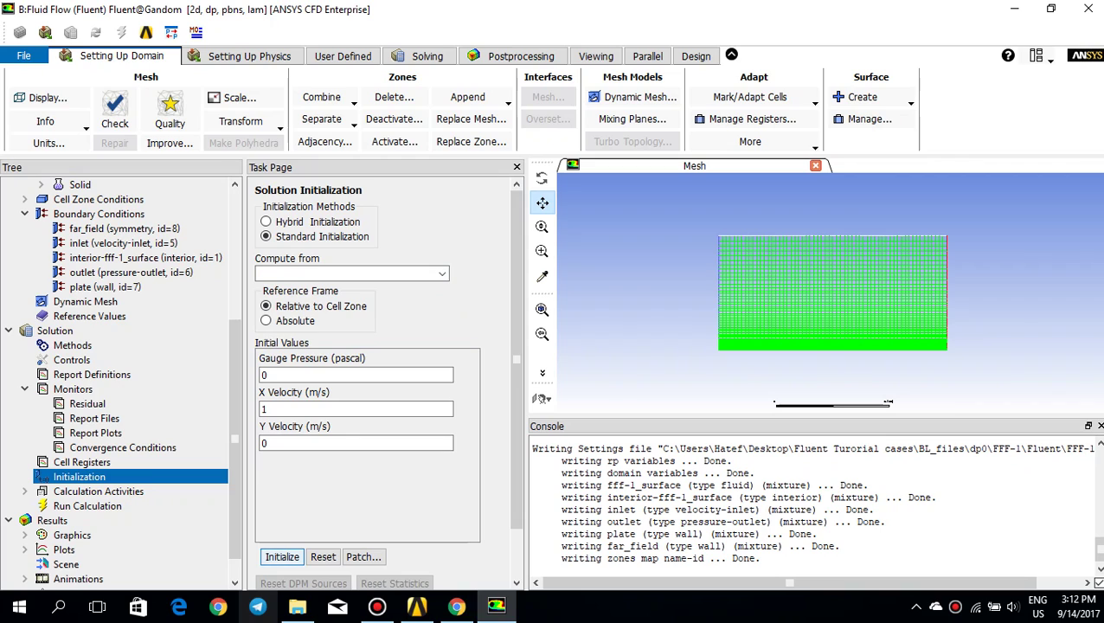
{"action": "left_click", "coordinate": [282, 556]}
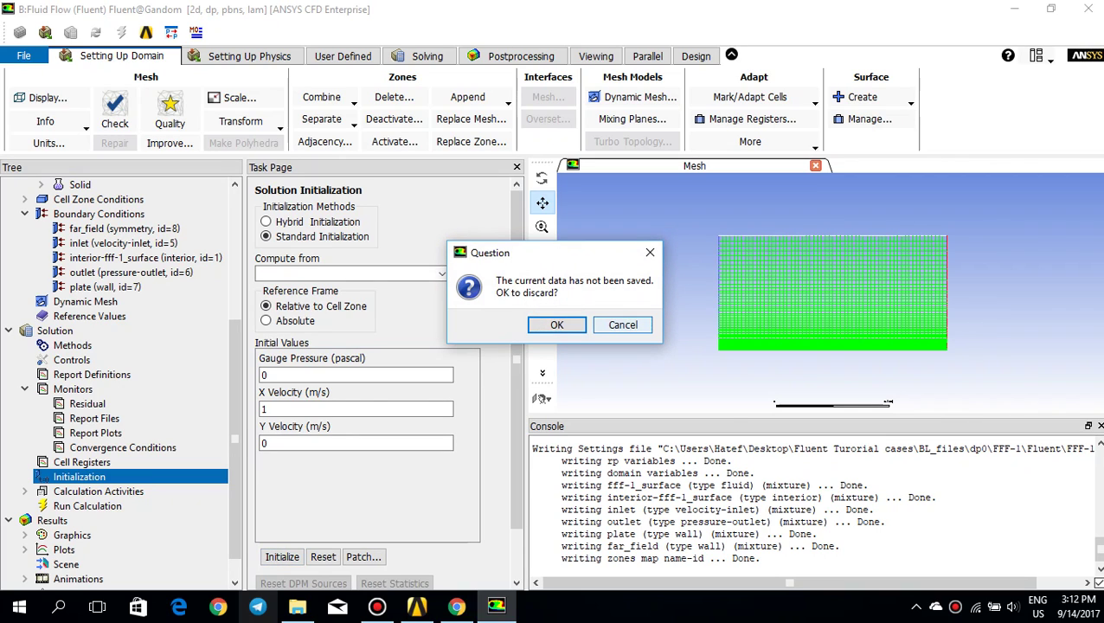
{"action": "left_click", "coordinate": [556, 325]}
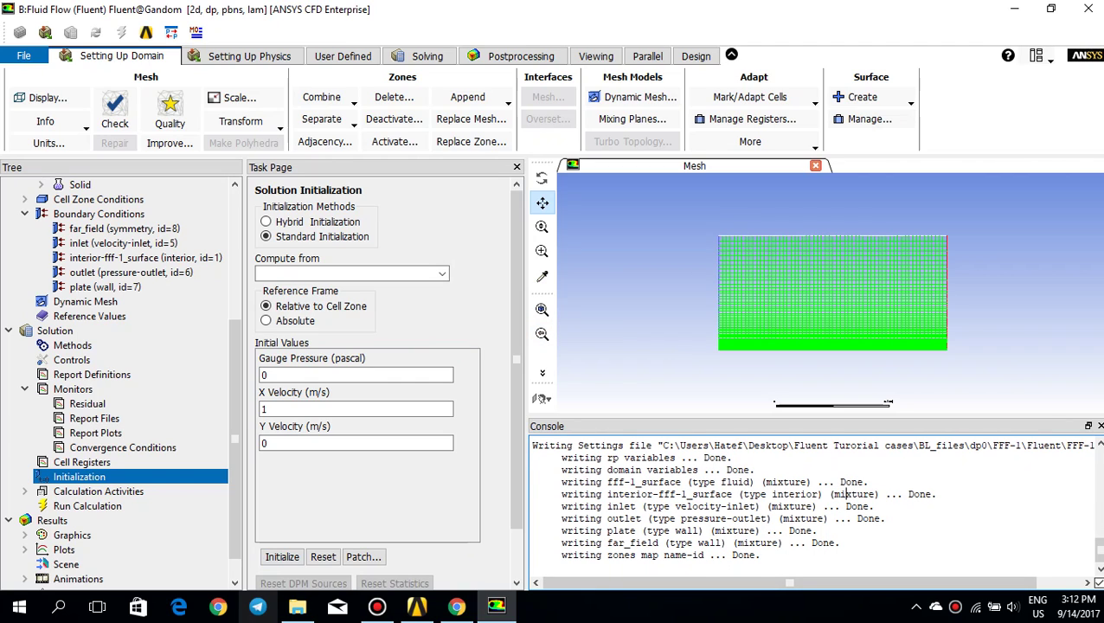
{"action": "left_click", "coordinate": [282, 557]}
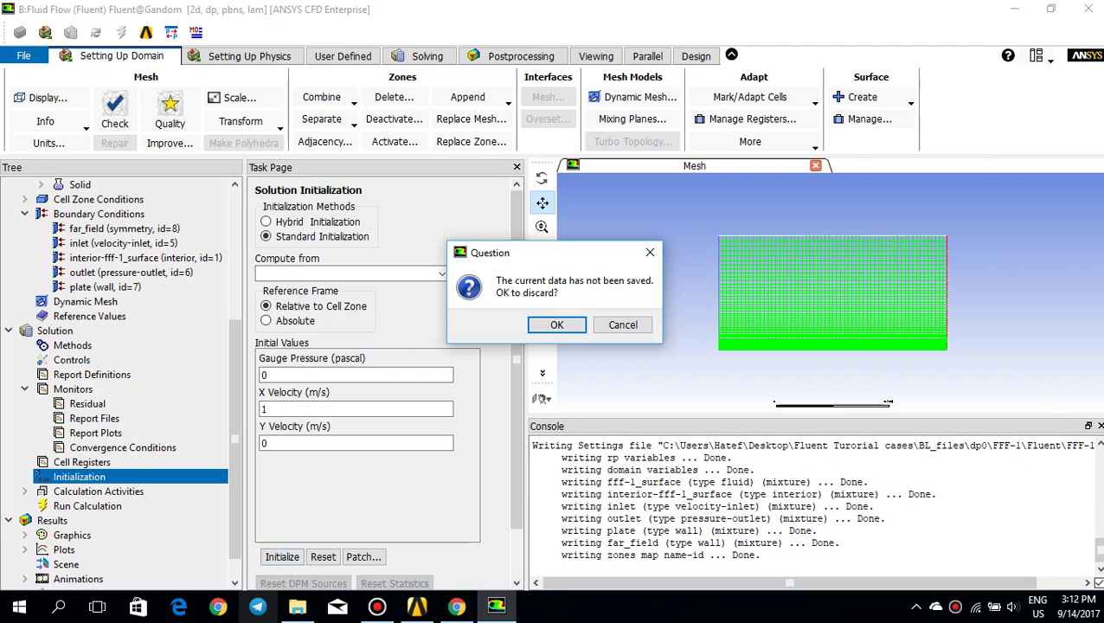
{"action": "left_click", "coordinate": [556, 324]}
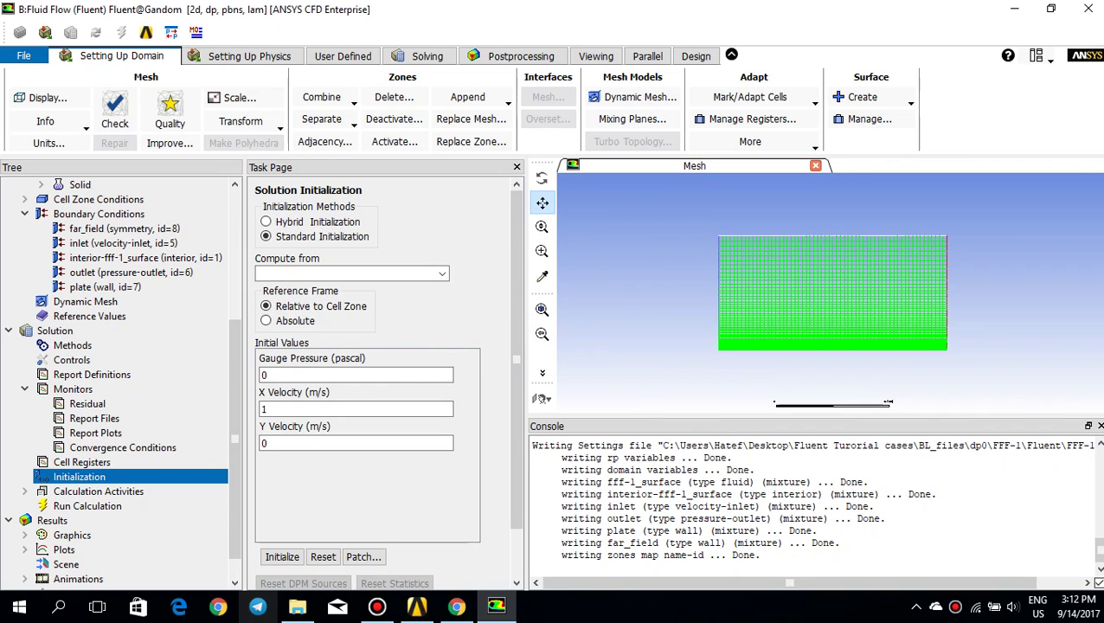
Step: Set the number of iterations to 1000, run the calculation and acknowledge its completion
{"action": "left_click", "coordinate": [87, 506]}
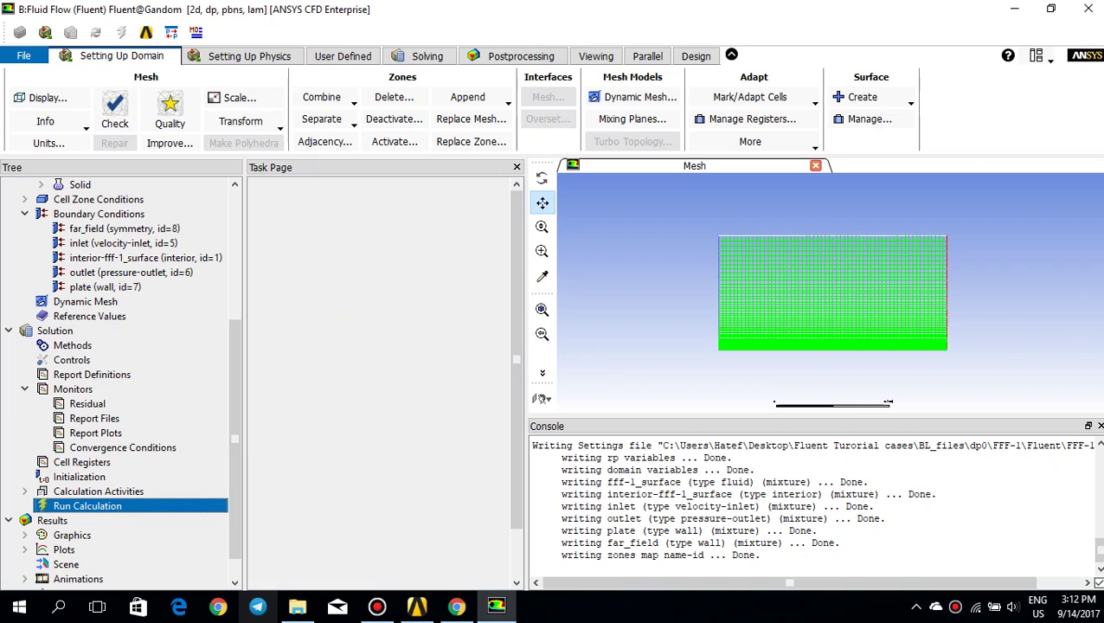
{"action": "double_click", "coordinate": [290, 267]}
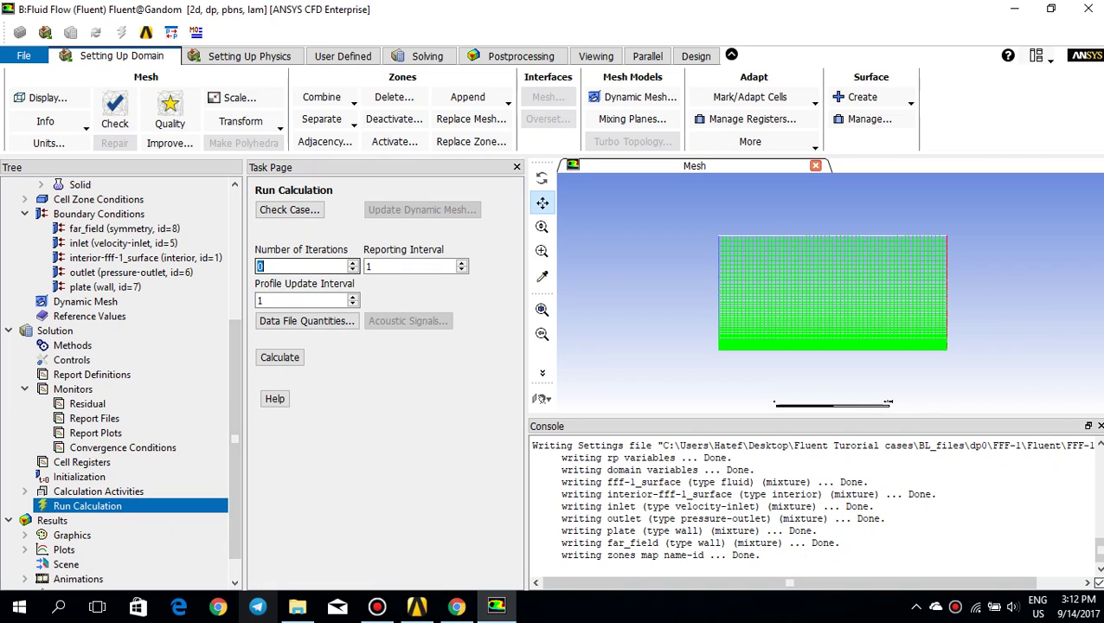
{"action": "type", "text": "1000"}
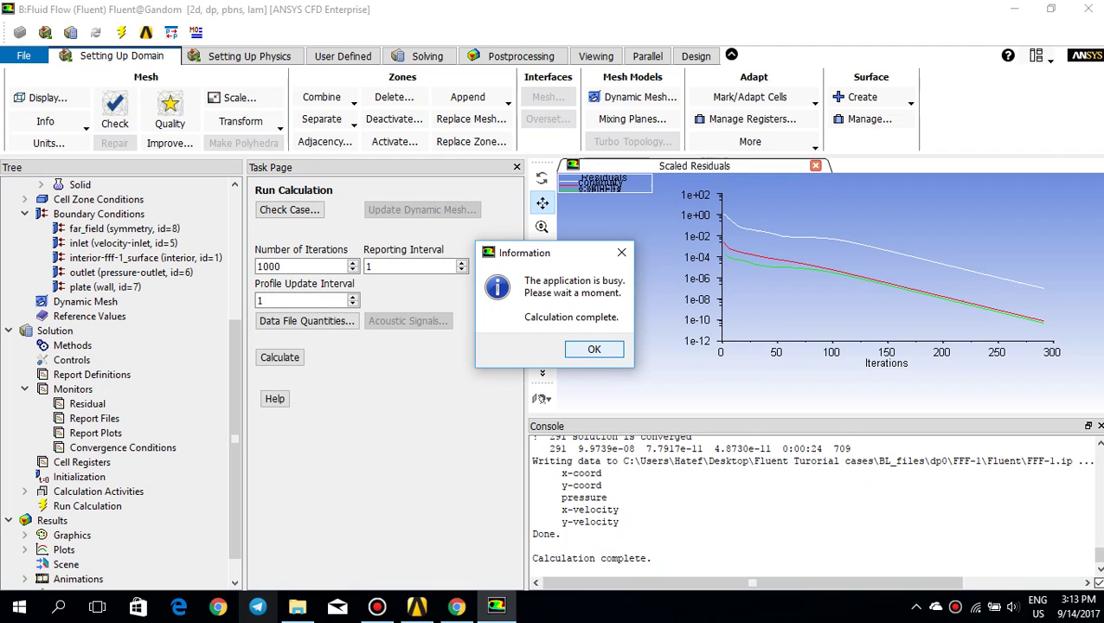
{"action": "left_click", "coordinate": [595, 348]}
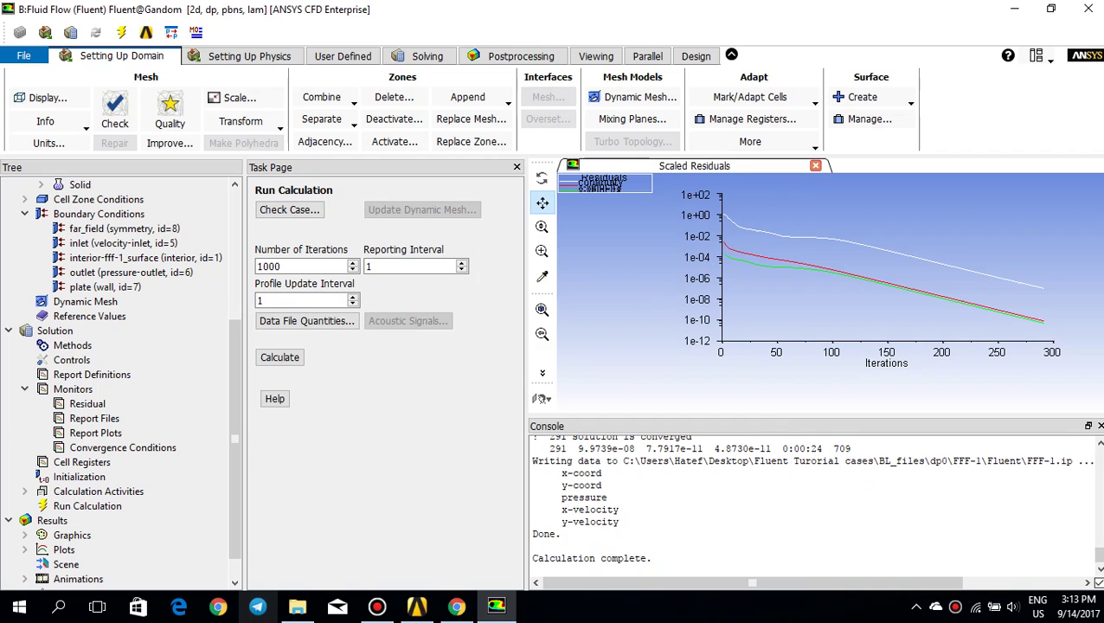
{"action": "left_click", "coordinate": [86, 403]}
{"action": "key", "text": "Up"}
{"action": "key", "text": "Up"}
{"action": "key", "text": "Up"}
{"action": "key", "text": "Up"}
{"action": "key", "text": "Up"}
{"action": "key", "text": "Up"}
{"action": "key", "text": "Up"}
{"action": "key", "text": "Up"}
{"action": "key", "text": "Up"}
{"action": "key", "text": "Up"}
{"action": "key", "text": "Up"}
{"action": "key", "text": "Up"}
{"action": "key", "text": "Up"}
{"action": "key", "text": "Up"}
{"action": "key", "text": "Up"}
{"action": "key", "text": "Up"}
{"action": "key", "text": "Up"}
{"action": "key", "text": "Up"}
{"action": "key", "text": "Up"}
{"action": "key", "text": "Up"}
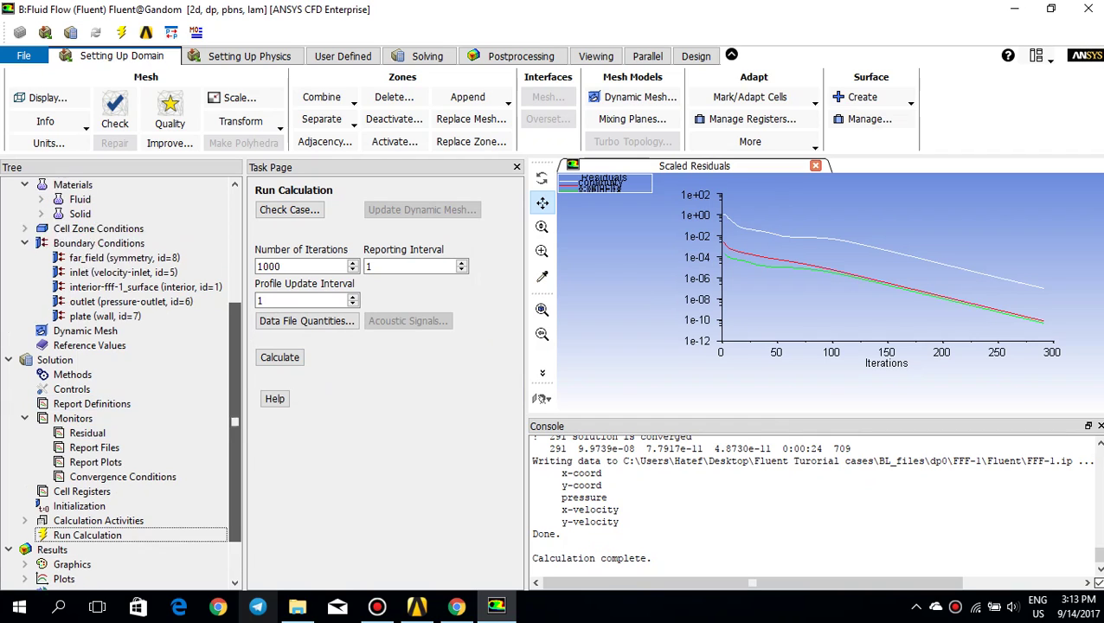
{"action": "key", "text": "Up"}
{"action": "key", "text": "Up"}
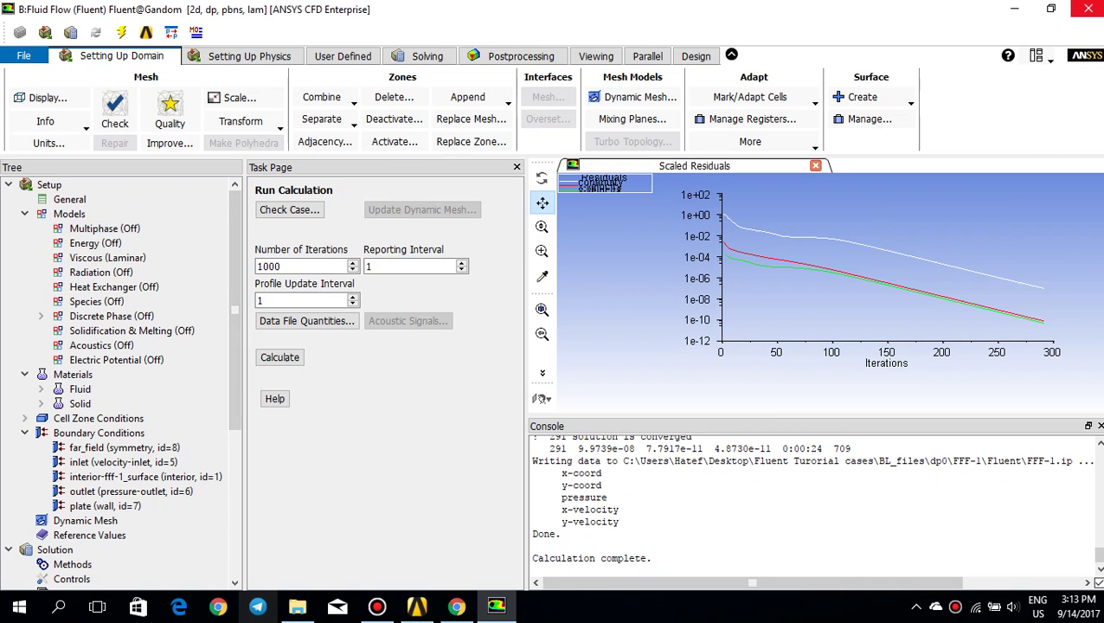
Step: Quit Fluent, return to Workbench and open the Results of the second Fluid Flow (Fluent) system in CFD-Post
{"action": "left_click", "coordinate": [1087, 9]}
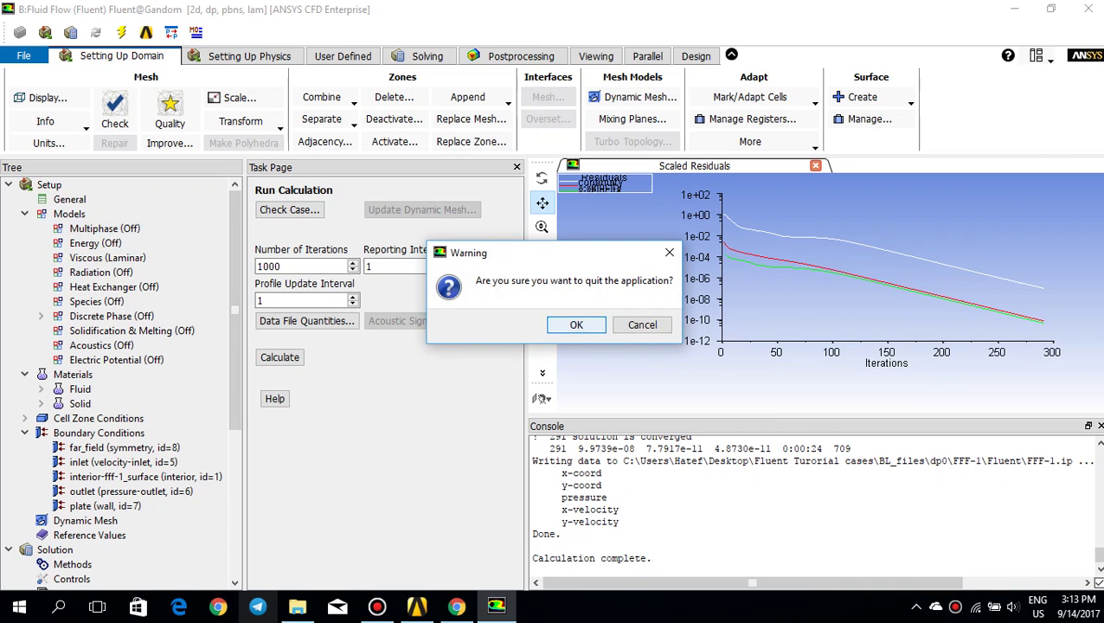
{"action": "key", "text": "Return"}
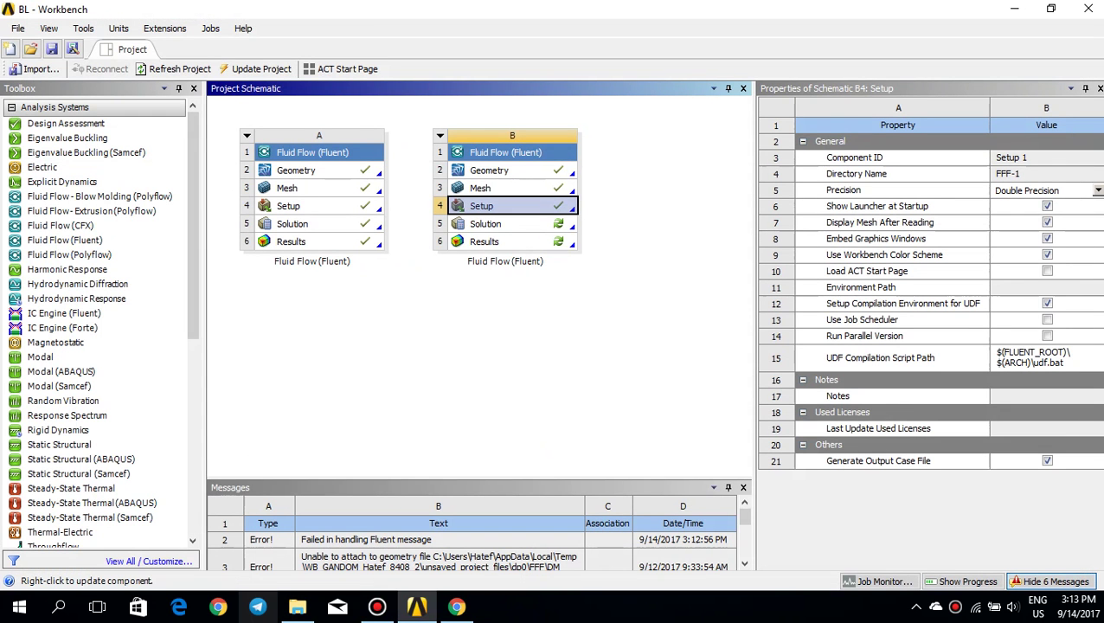
{"action": "left_click", "coordinate": [505, 224]}
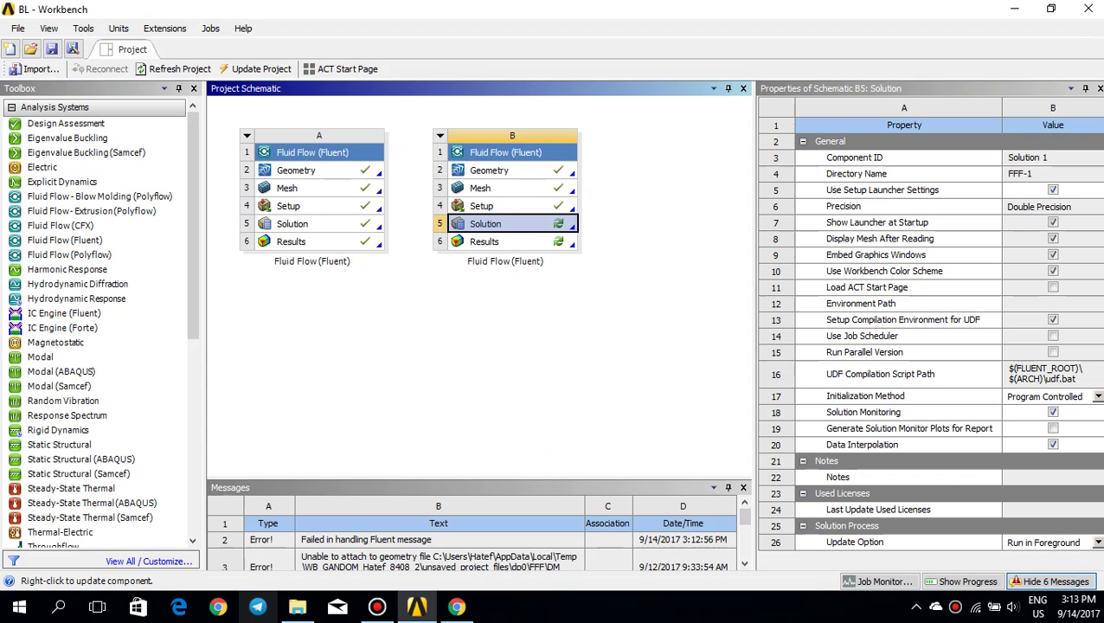
{"action": "right_click", "coordinate": [530, 226]}
{"action": "double_click", "coordinate": [505, 242]}
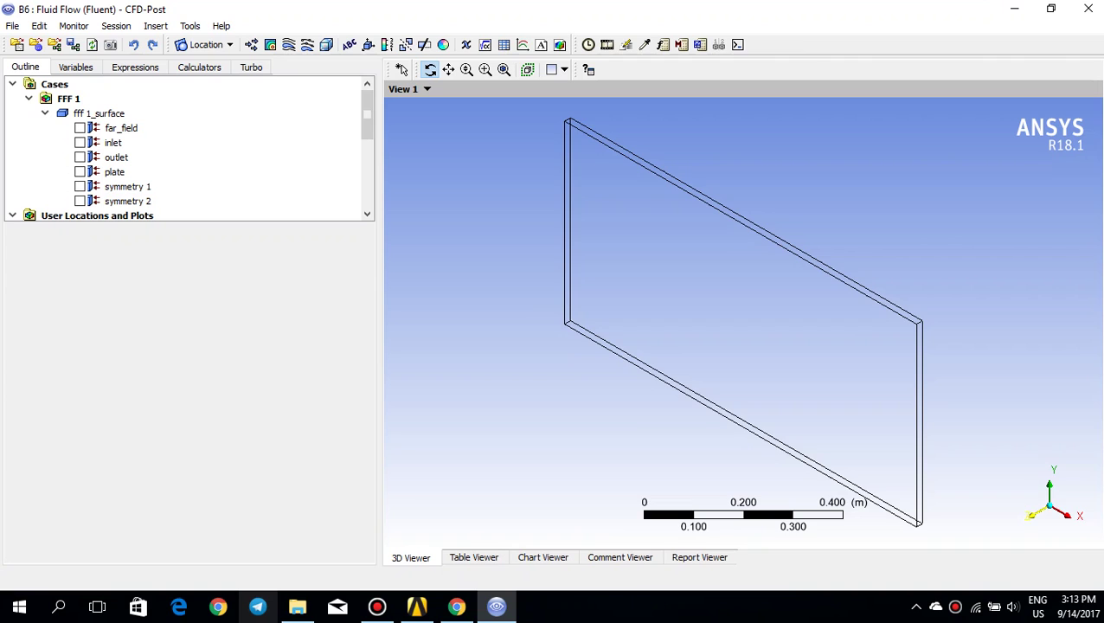
Step: View the domain face-on along the Z axis and insert a contour named Contour 1 located on symmetry 1
{"action": "left_click", "coordinate": [1029, 515]}
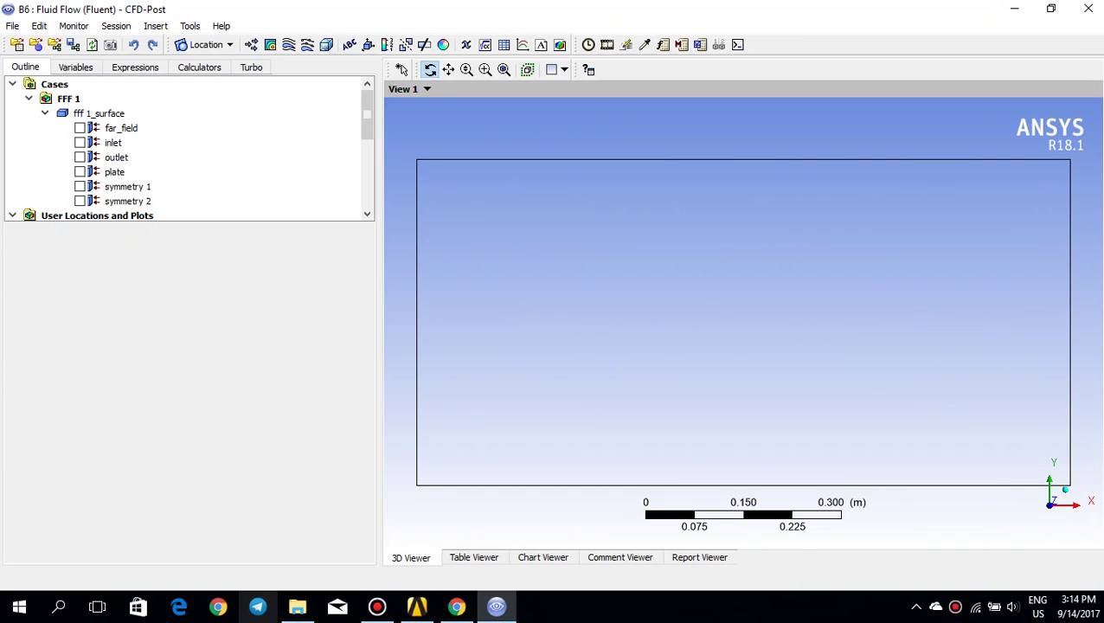
{"action": "left_click", "coordinate": [269, 44]}
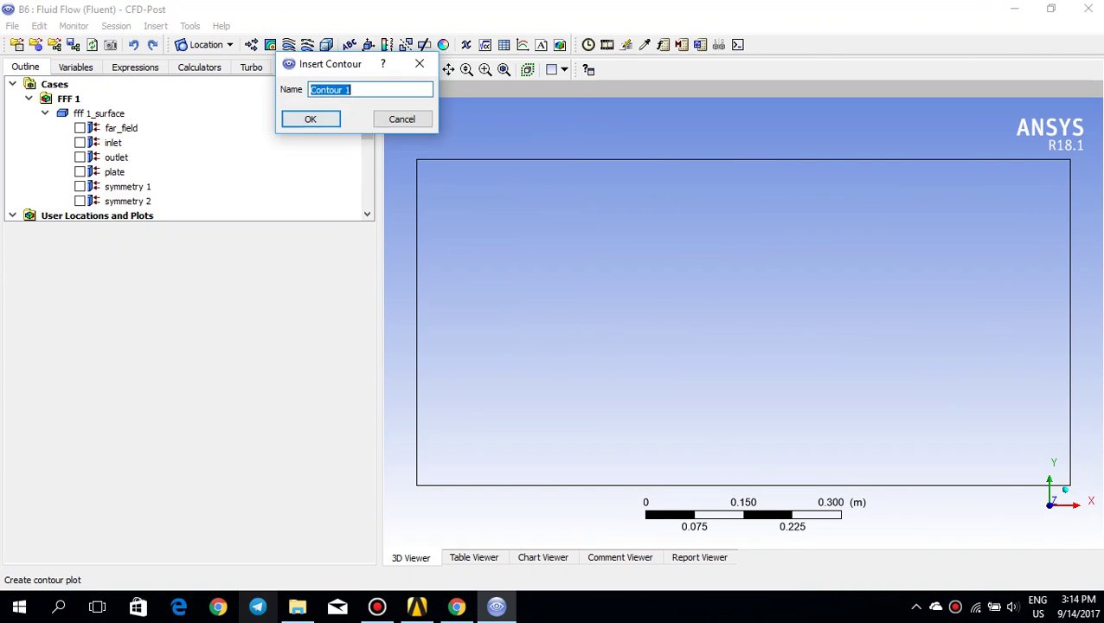
{"action": "left_click", "coordinate": [310, 119]}
{"action": "left_click", "coordinate": [206, 299]}
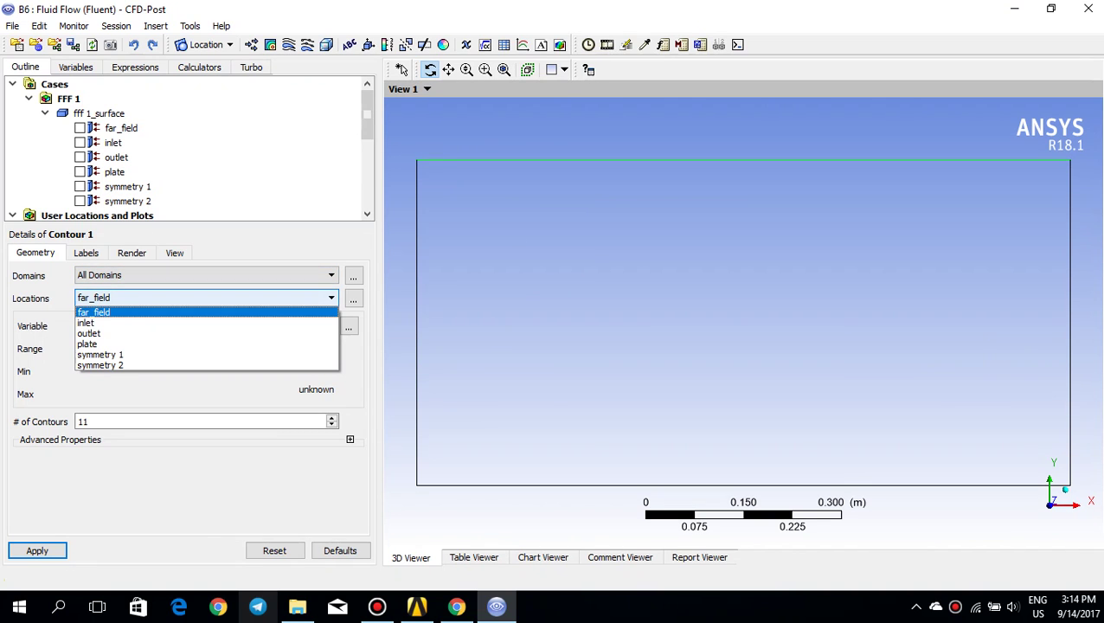
{"action": "left_click", "coordinate": [206, 354]}
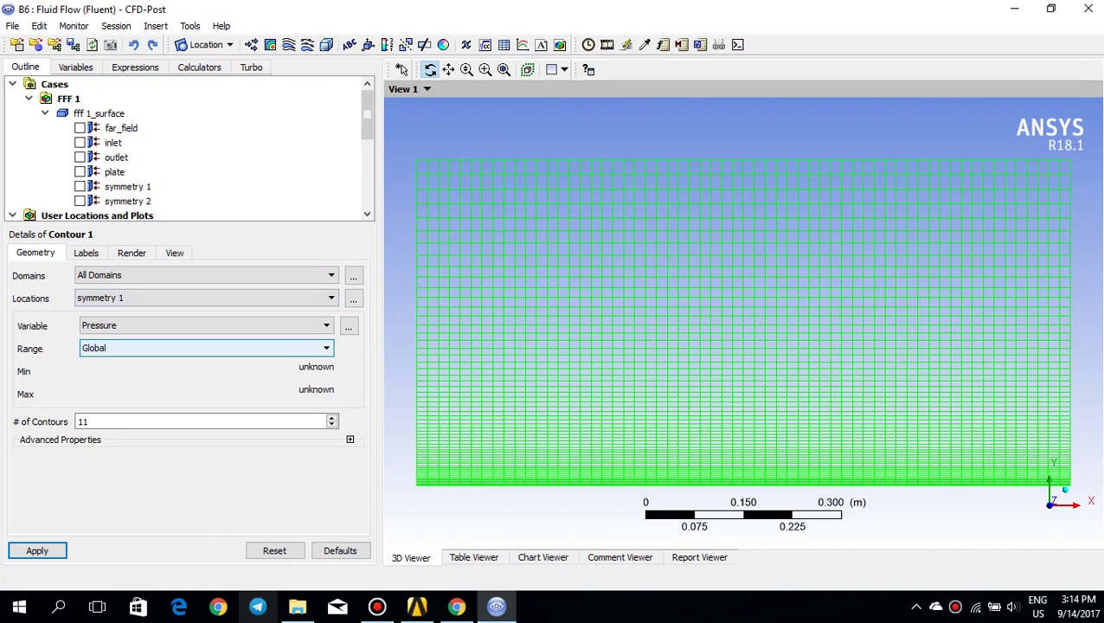
Step: Plot Velocity on the contour with 20 contour levels
{"action": "left_click", "coordinate": [206, 326]}
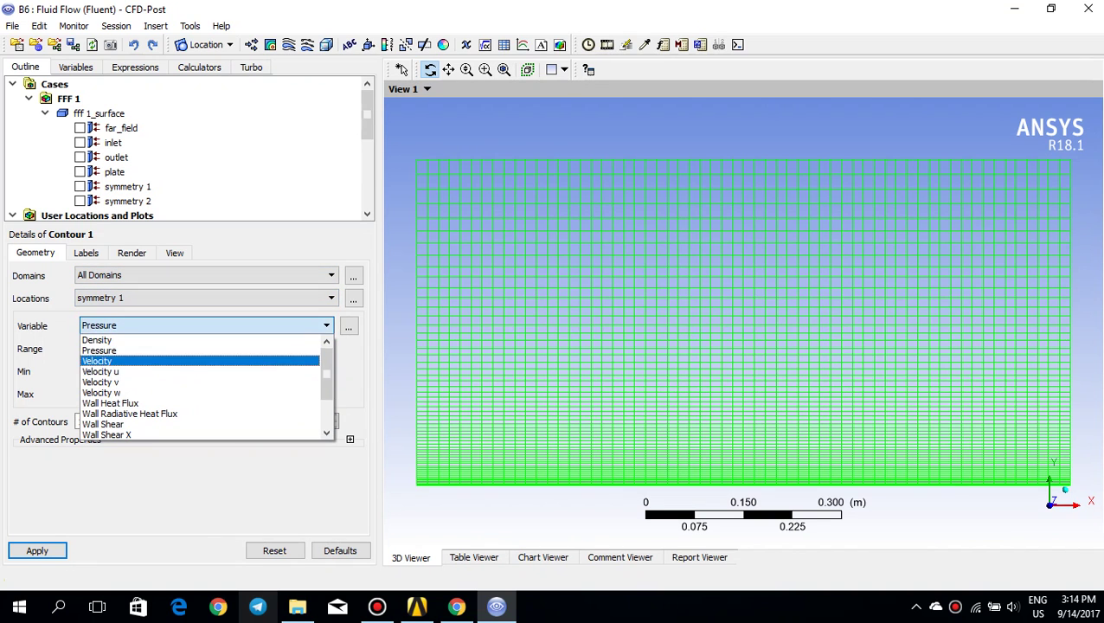
{"action": "left_click", "coordinate": [206, 361]}
{"action": "double_click", "coordinate": [83, 421]}
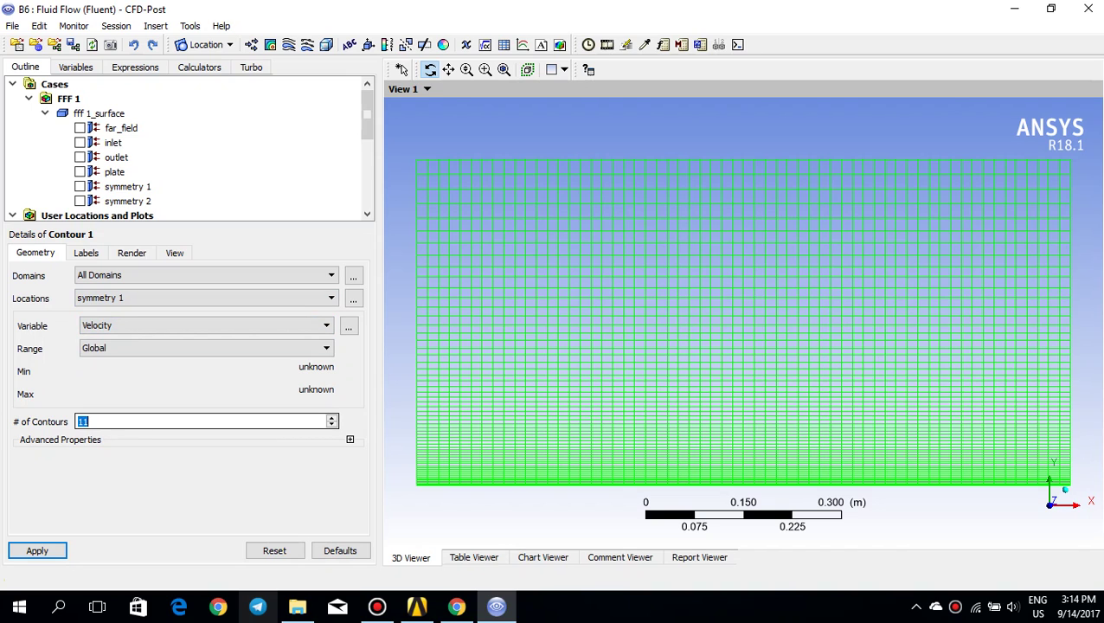
{"action": "type", "text": "20"}
{"action": "left_click", "coordinate": [37, 550]}
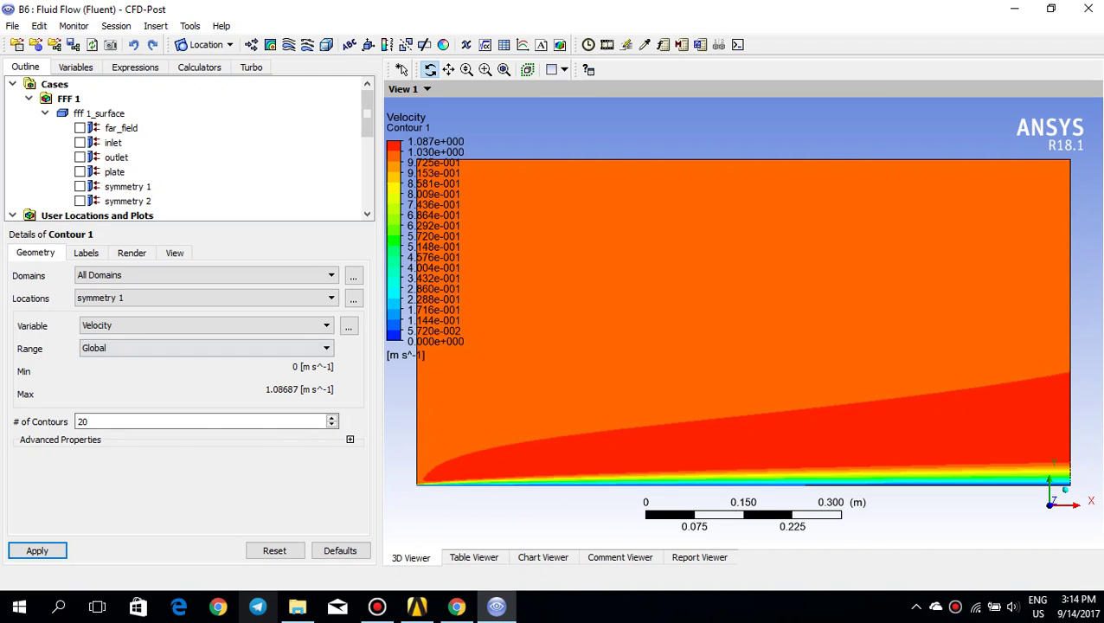
Step: Change the contour variable to Pressure and update the plot
{"action": "left_click", "coordinate": [207, 325]}
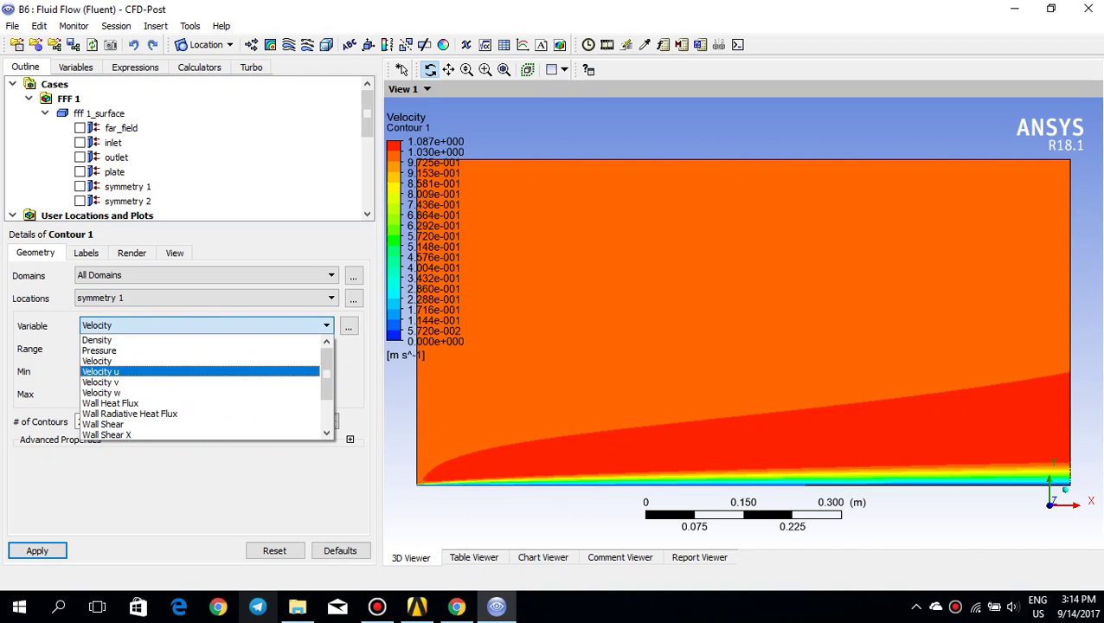
{"action": "left_click", "coordinate": [98, 350]}
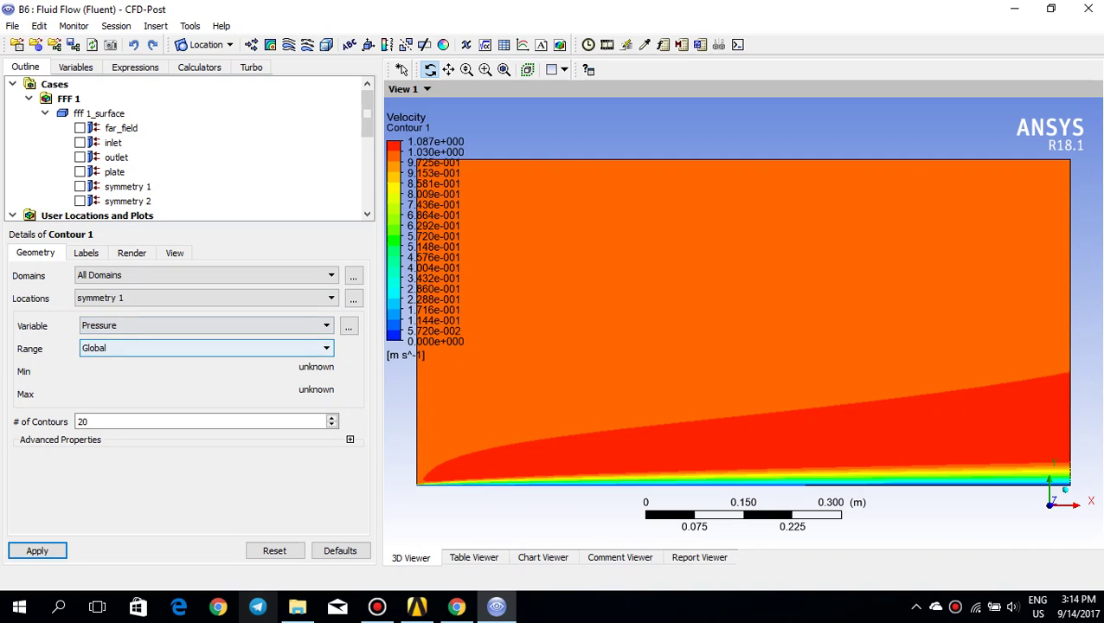
{"action": "left_click", "coordinate": [37, 551]}
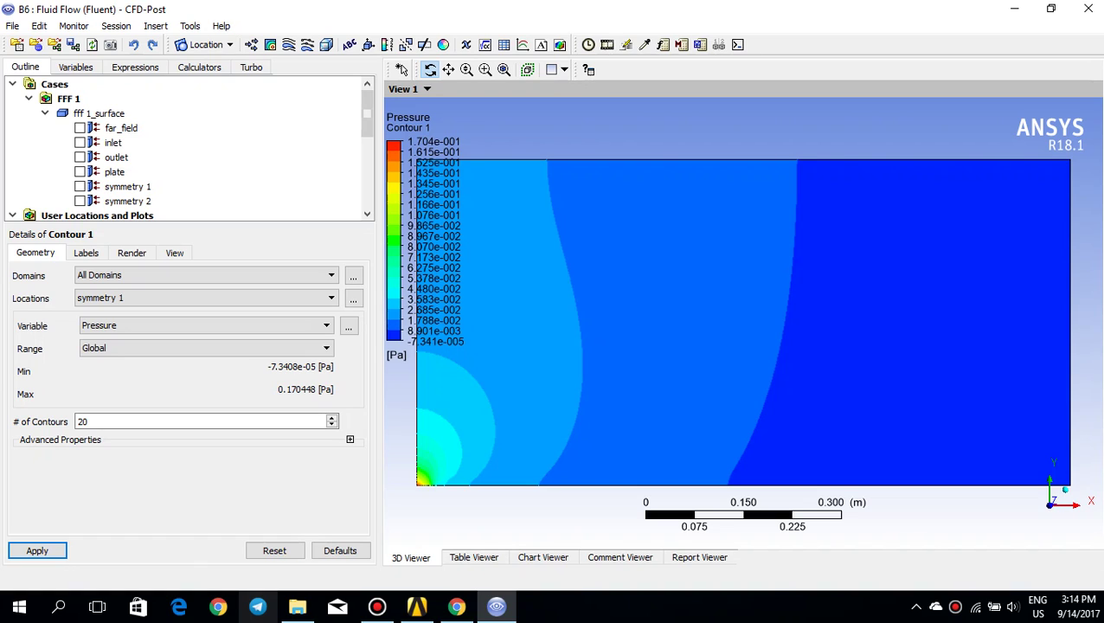
Step: Insert a vector plot named Vector 1 and locate it on symmetry 1
{"action": "left_click", "coordinate": [155, 26]}
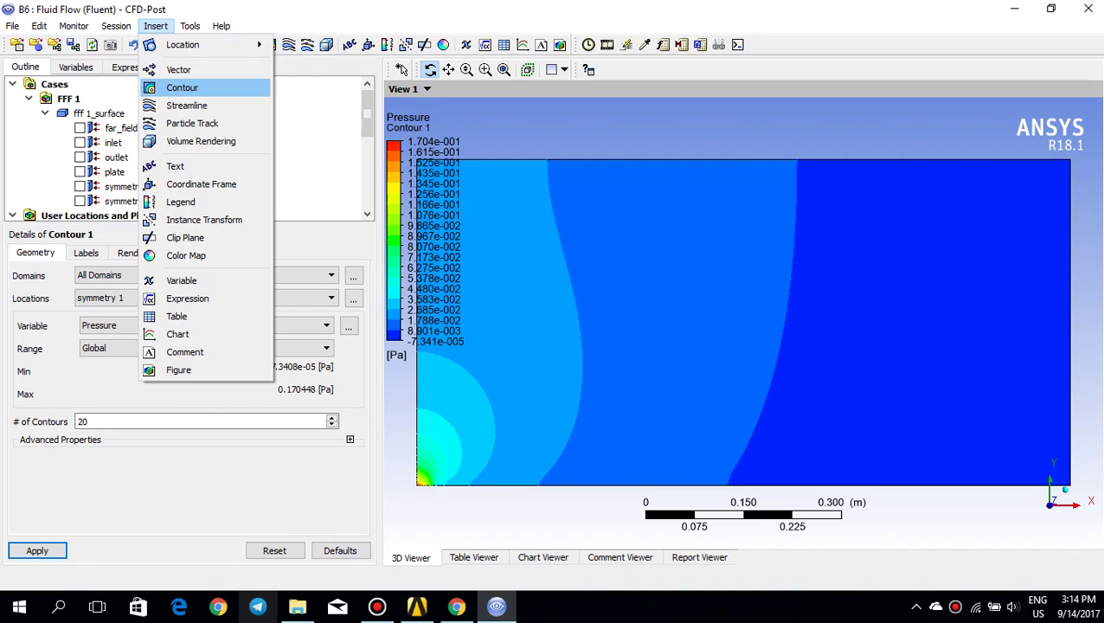
{"action": "left_click", "coordinate": [178, 69]}
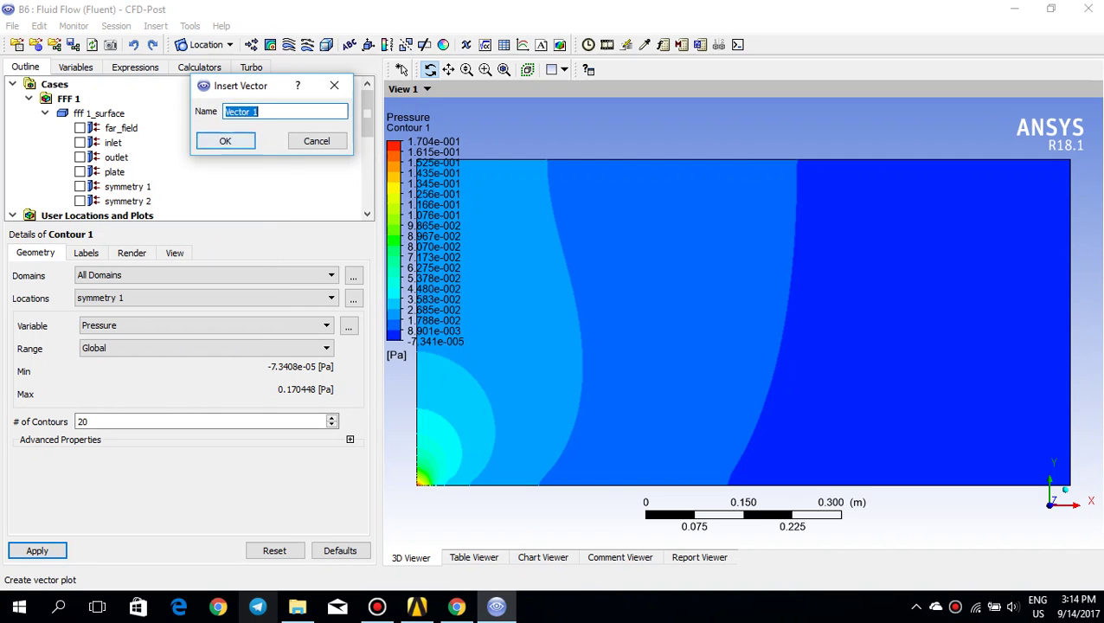
{"action": "left_click", "coordinate": [225, 141]}
{"action": "left_click", "coordinate": [206, 313]}
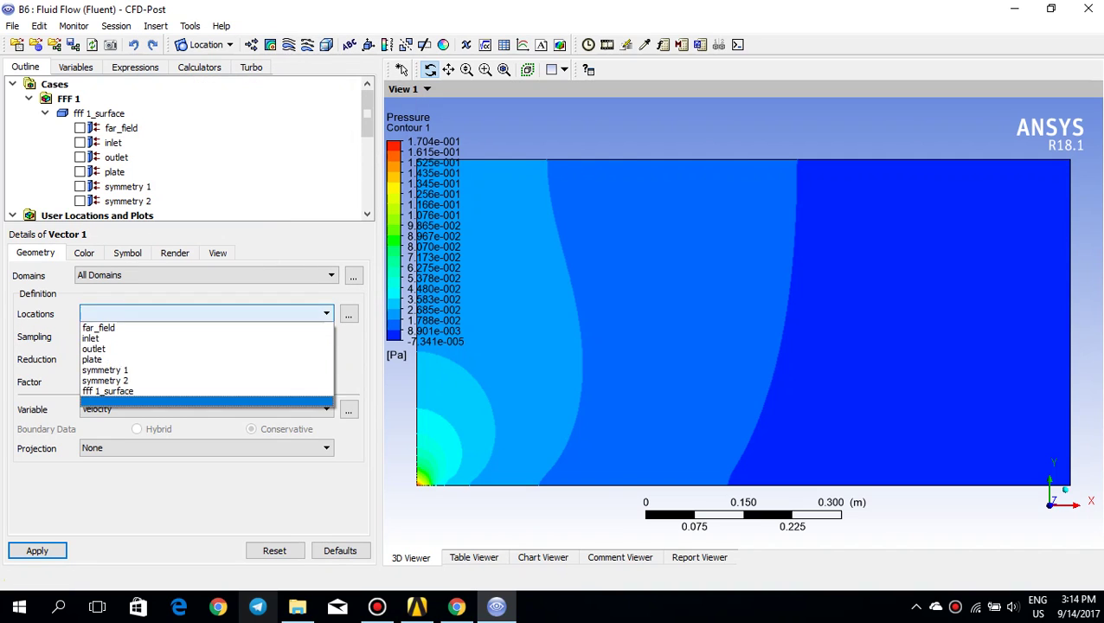
{"action": "left_click", "coordinate": [173, 371]}
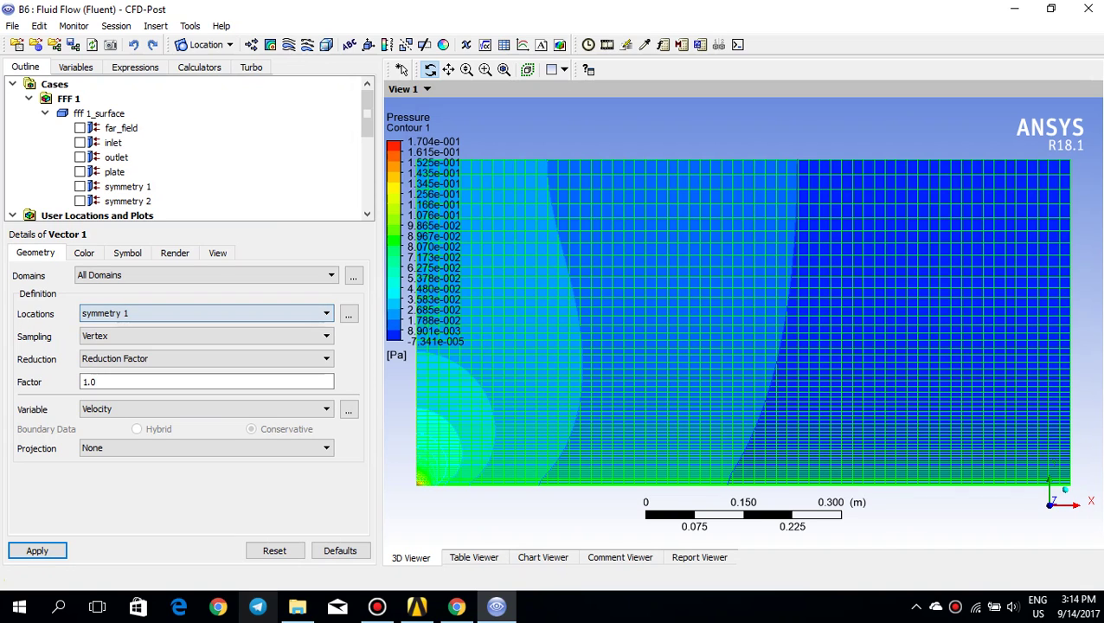
Step: Hide Contour 1 and generate the Velocity vector plot for Vector 1
{"action": "left_click_drag", "start_coordinate": [366, 113], "coordinate": [367, 134]}
{"action": "scroll", "coordinate": [186, 147], "scroll_direction": "down", "scroll_amount": 2}
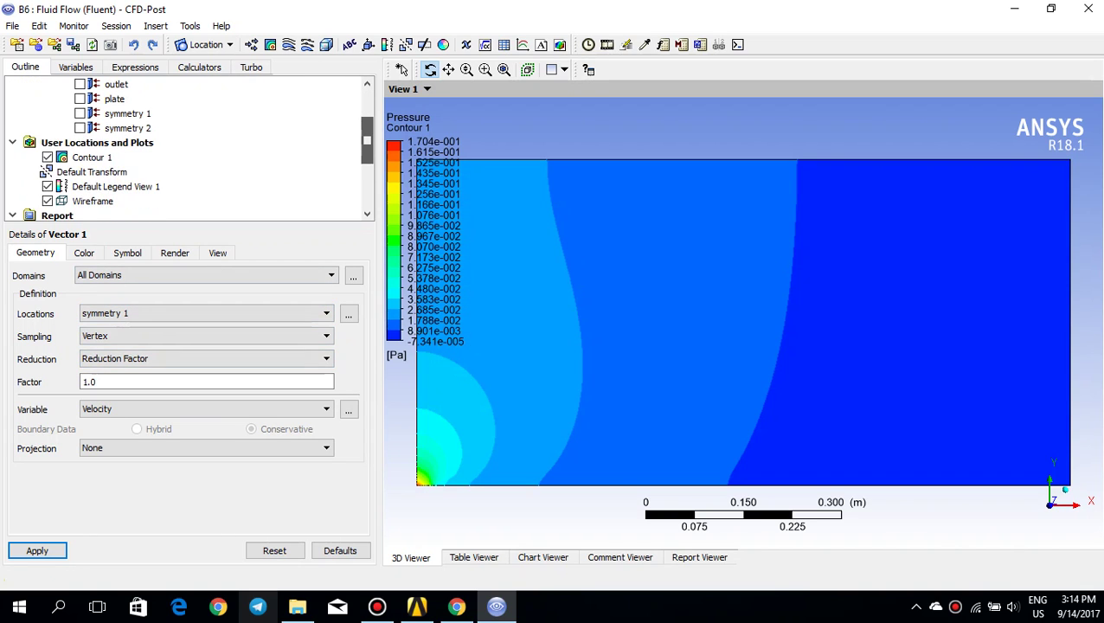
{"action": "left_click", "coordinate": [48, 143]}
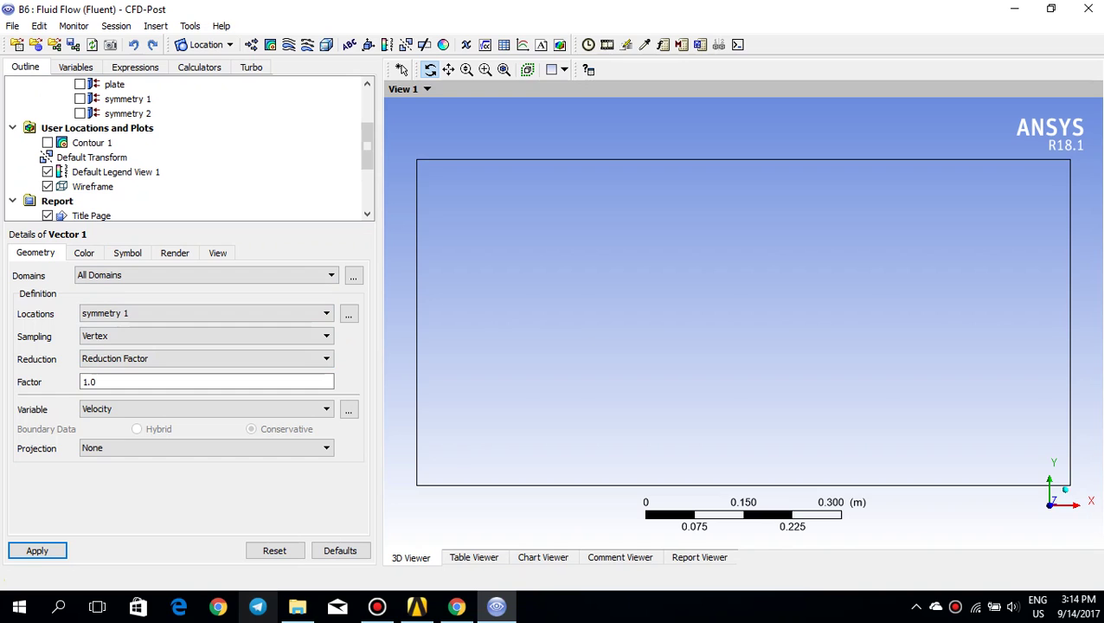
{"action": "left_click", "coordinate": [37, 550]}
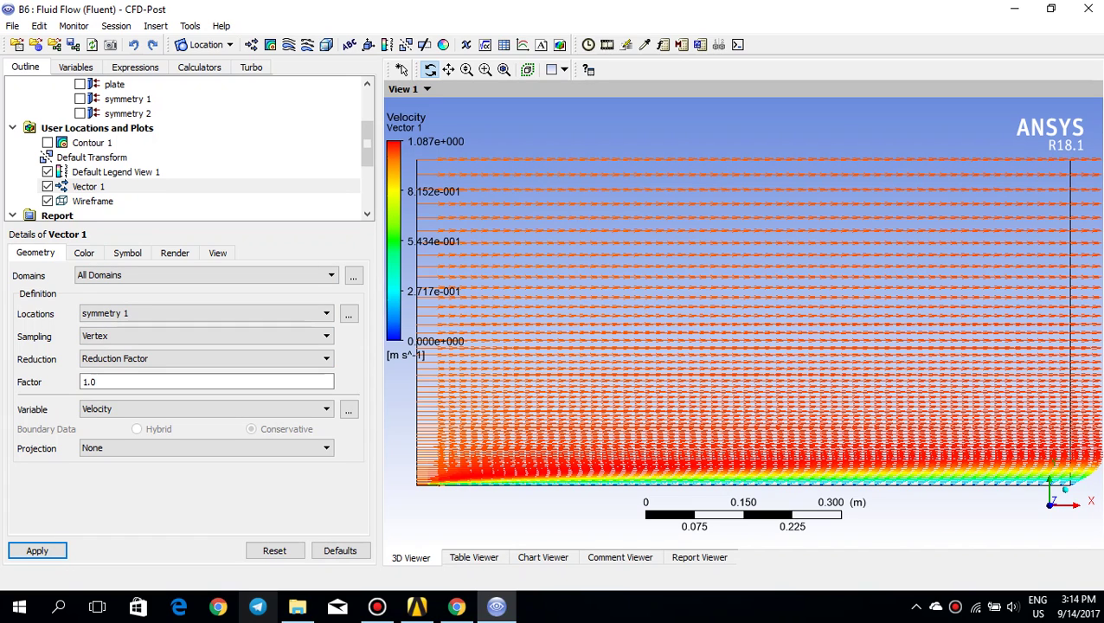
Step: Examine the velocity vectors close to the plate and towards the outlet end
{"action": "left_click", "coordinate": [486, 69]}
{"action": "left_click_drag", "start_coordinate": [664, 412], "coordinate": [963, 517]}
{"action": "scroll", "coordinate": [743, 322], "scroll_direction": "up", "scroll_amount": 5}
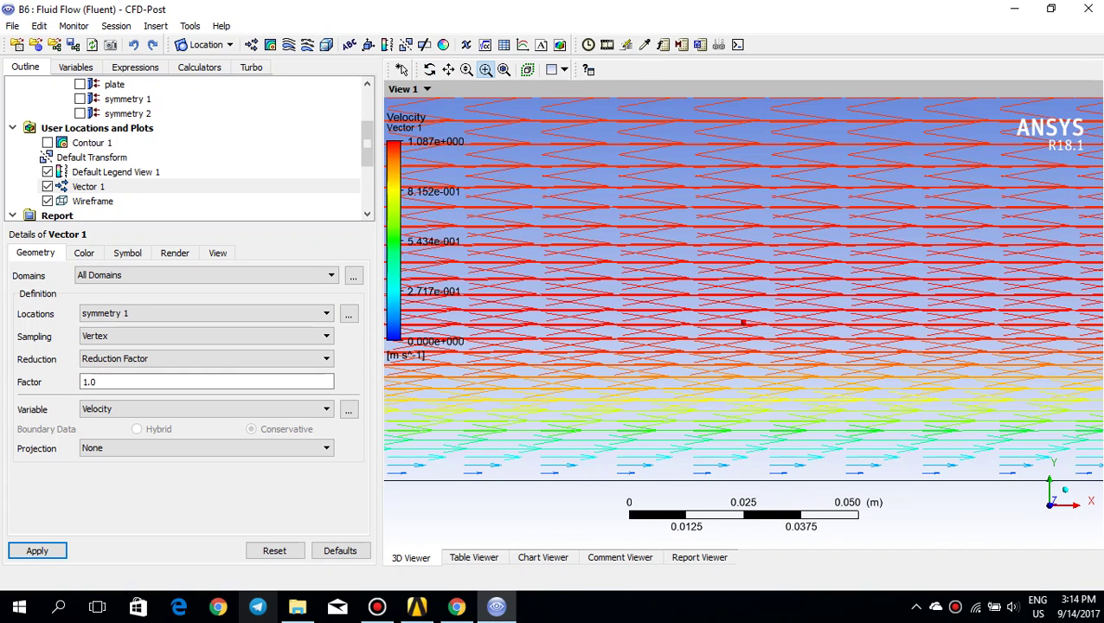
{"action": "scroll", "coordinate": [743, 322], "scroll_direction": "up", "scroll_amount": 1}
{"action": "scroll", "coordinate": [743, 322], "scroll_direction": "down", "scroll_amount": 6}
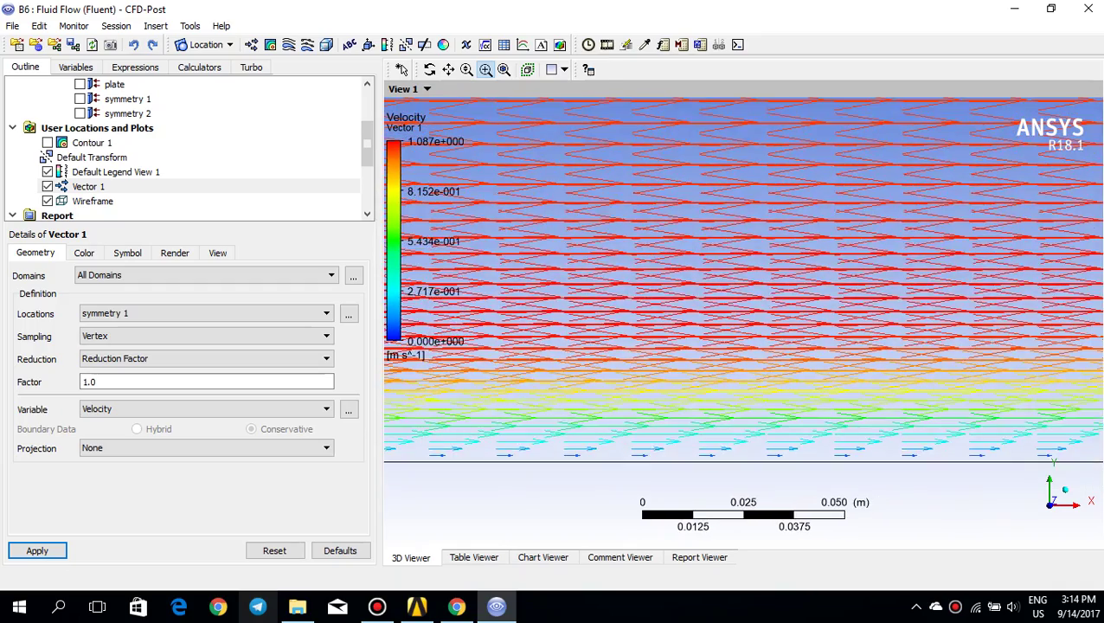
{"action": "scroll", "coordinate": [742, 322], "scroll_direction": "down", "scroll_amount": 3}
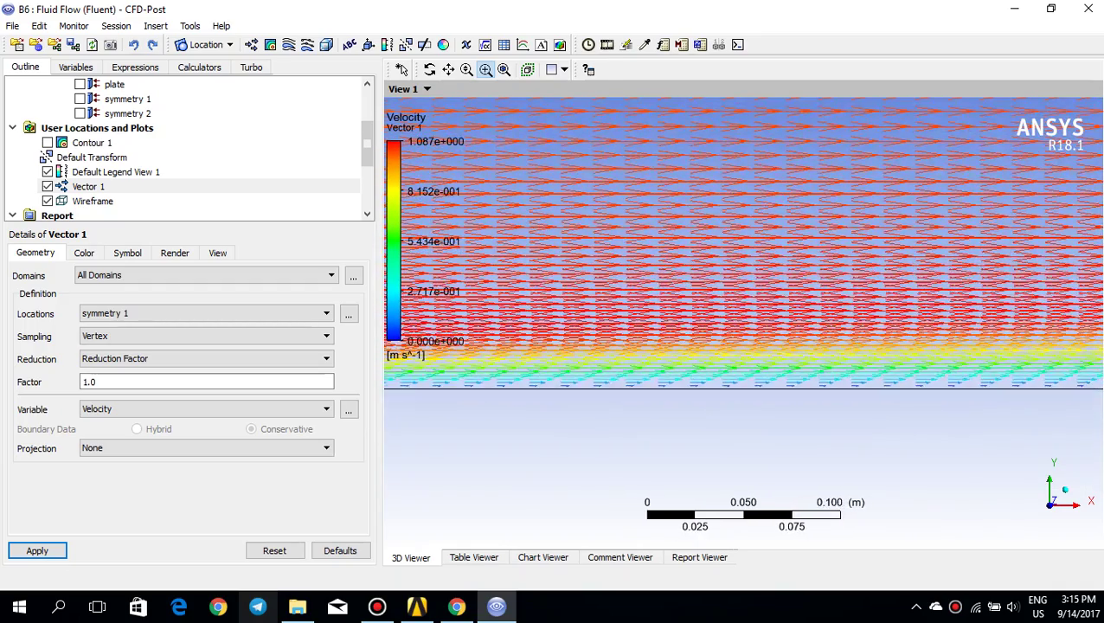
{"action": "scroll", "coordinate": [743, 322], "scroll_direction": "down", "scroll_amount": 4}
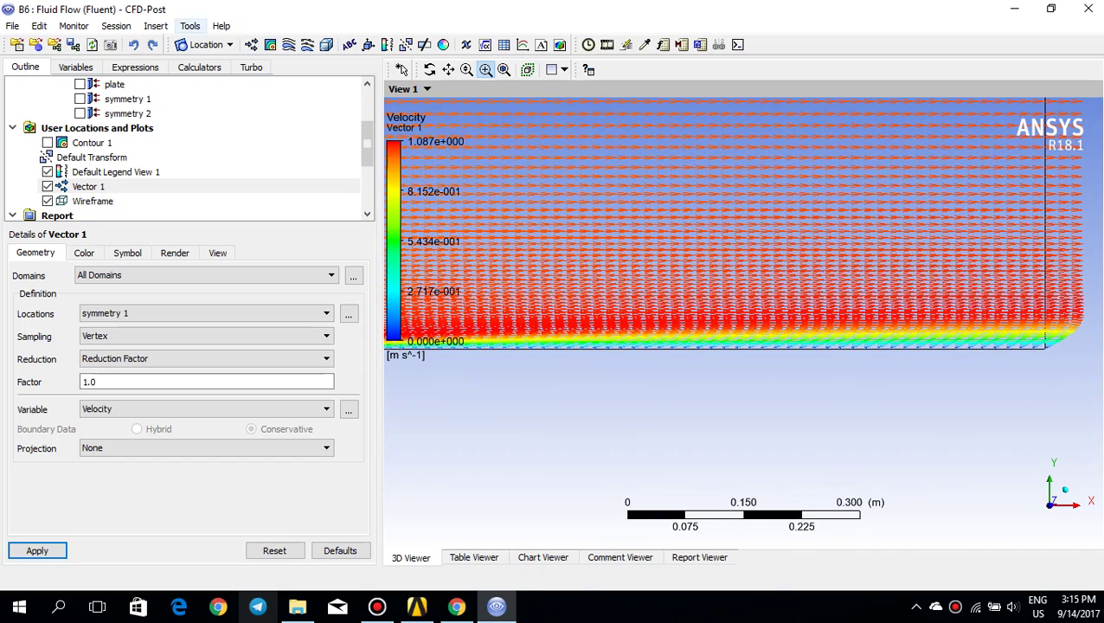
Step: Insert a line named Line 1 defined by two points, from (1, 0, 0) to (1, 0.5, 0)
{"action": "left_click", "coordinate": [156, 26]}
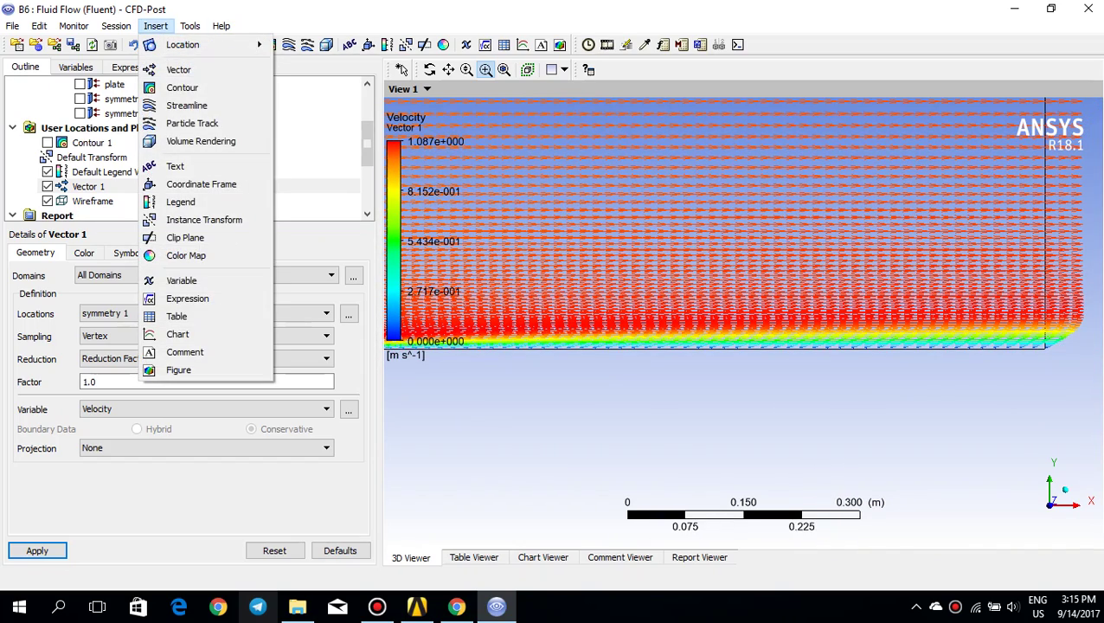
{"action": "mouse_move", "coordinate": [199, 45]}
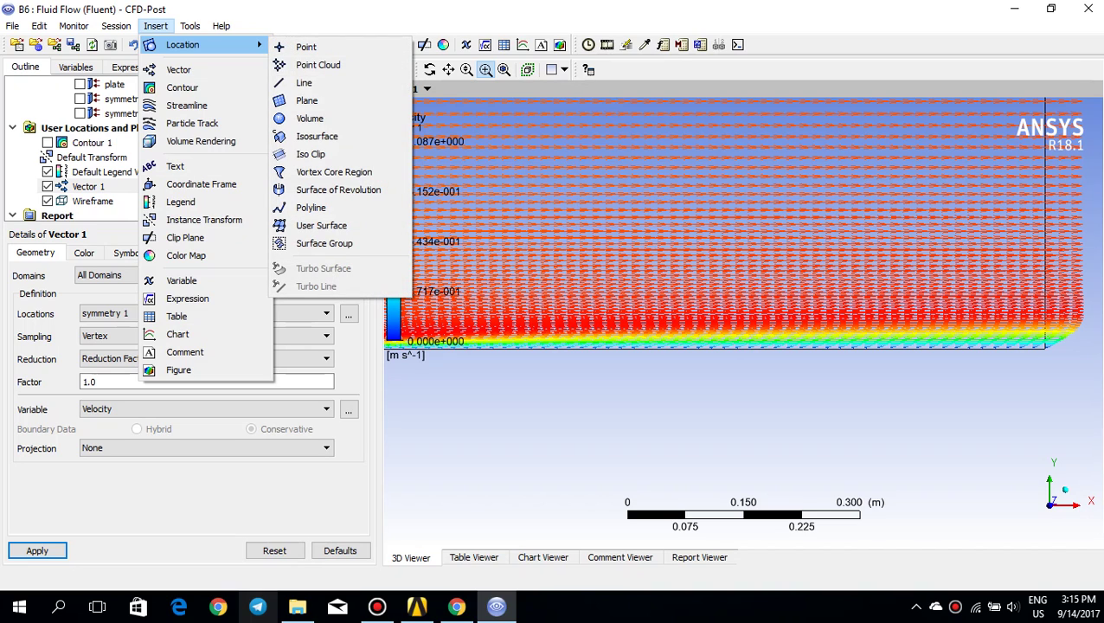
{"action": "left_click", "coordinate": [311, 83]}
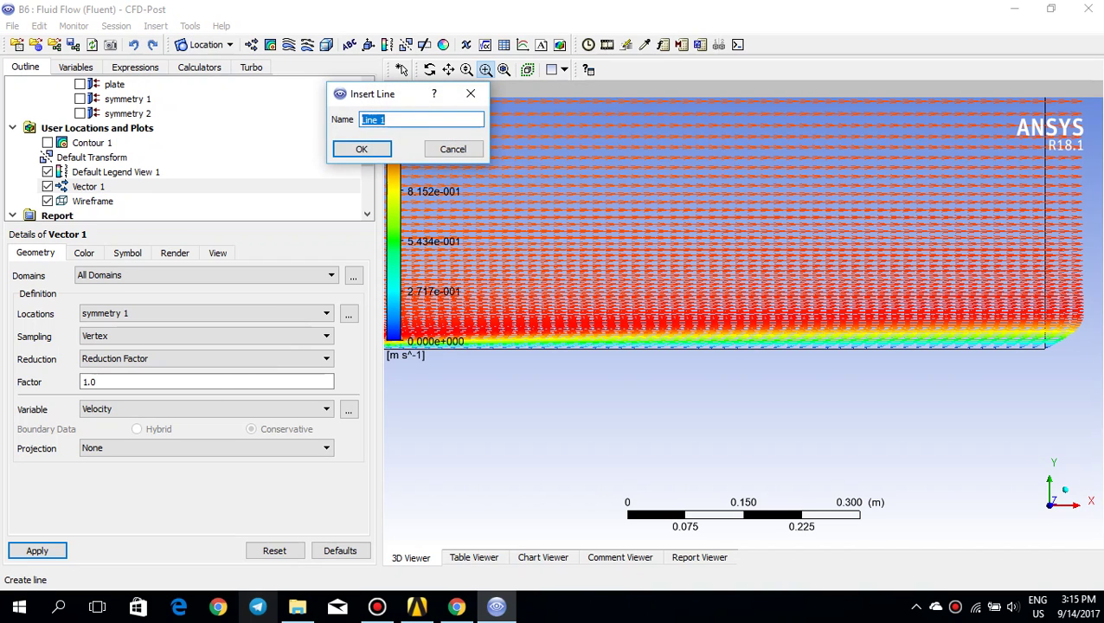
{"action": "left_click", "coordinate": [362, 148]}
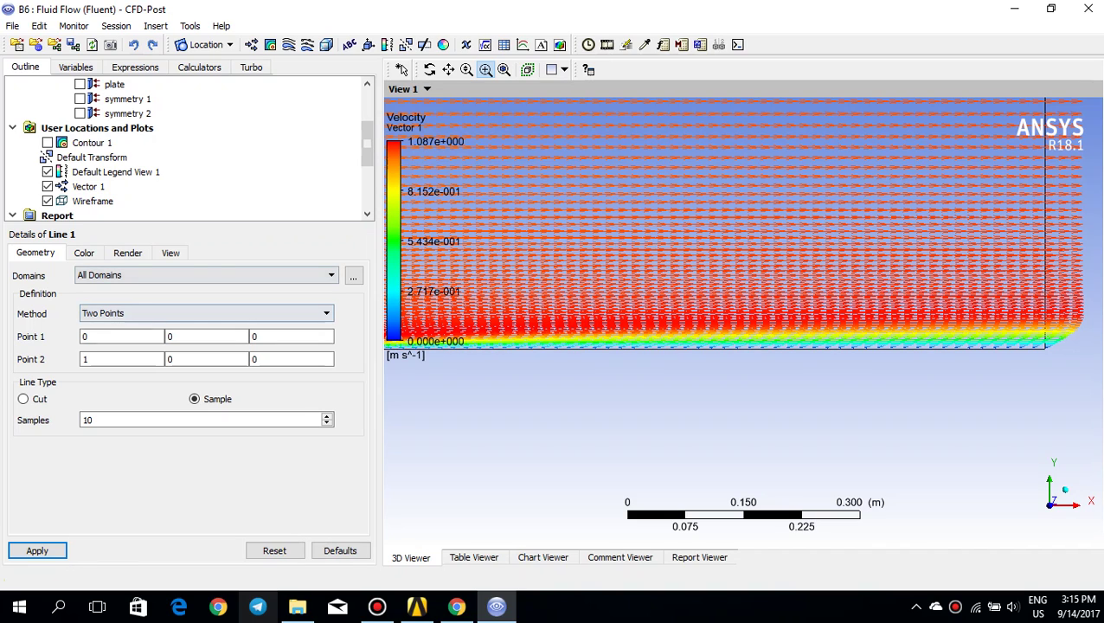
{"action": "left_click", "coordinate": [121, 336]}
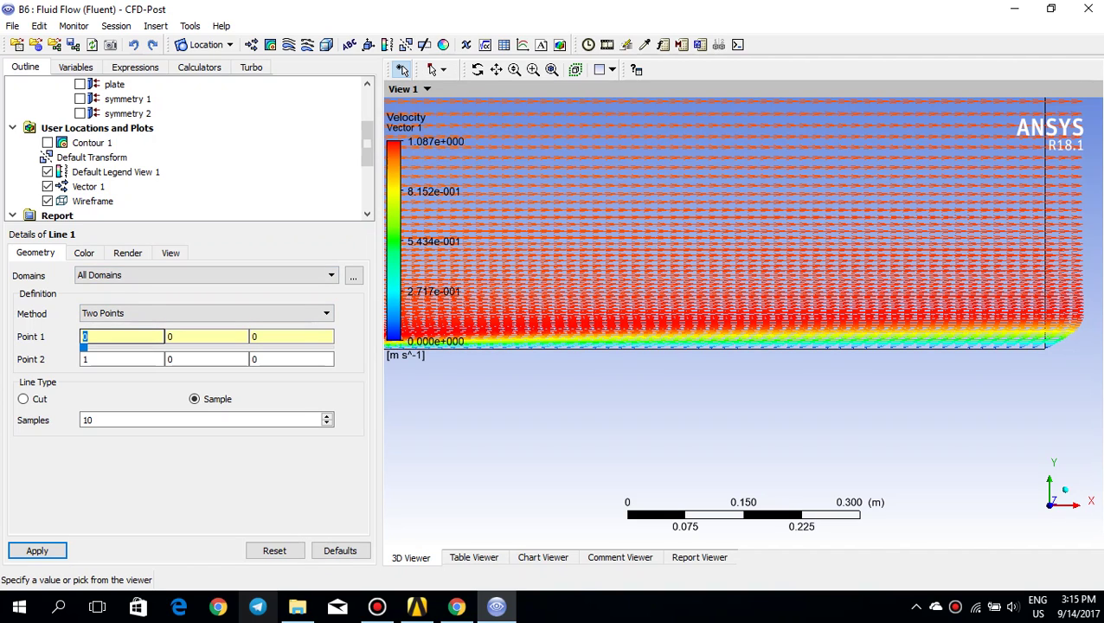
{"action": "type", "text": "1"}
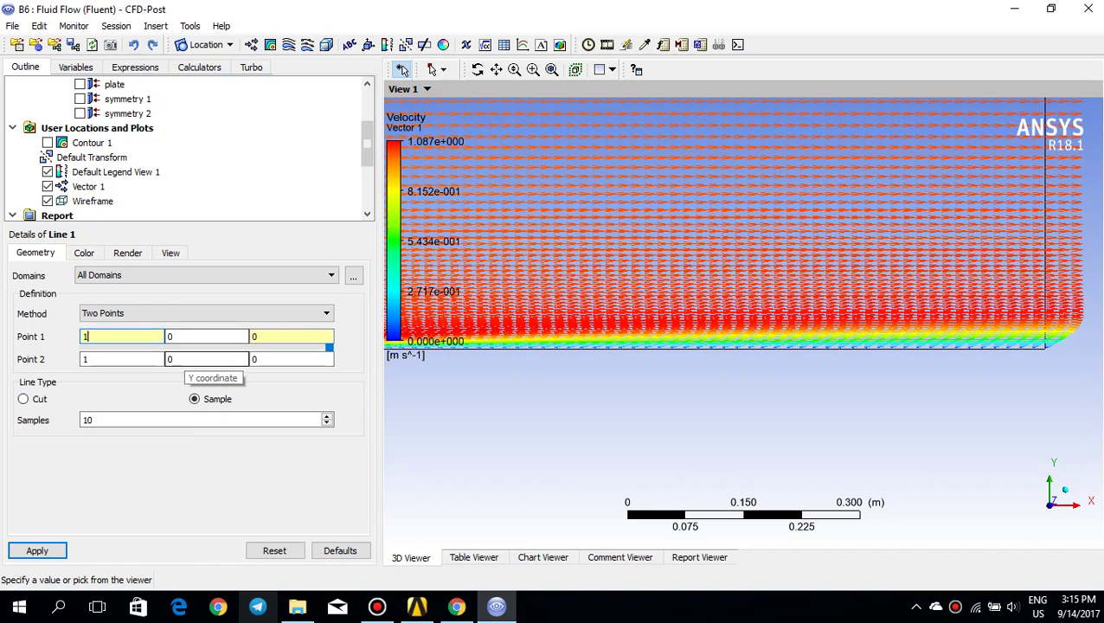
{"action": "double_click", "coordinate": [170, 358]}
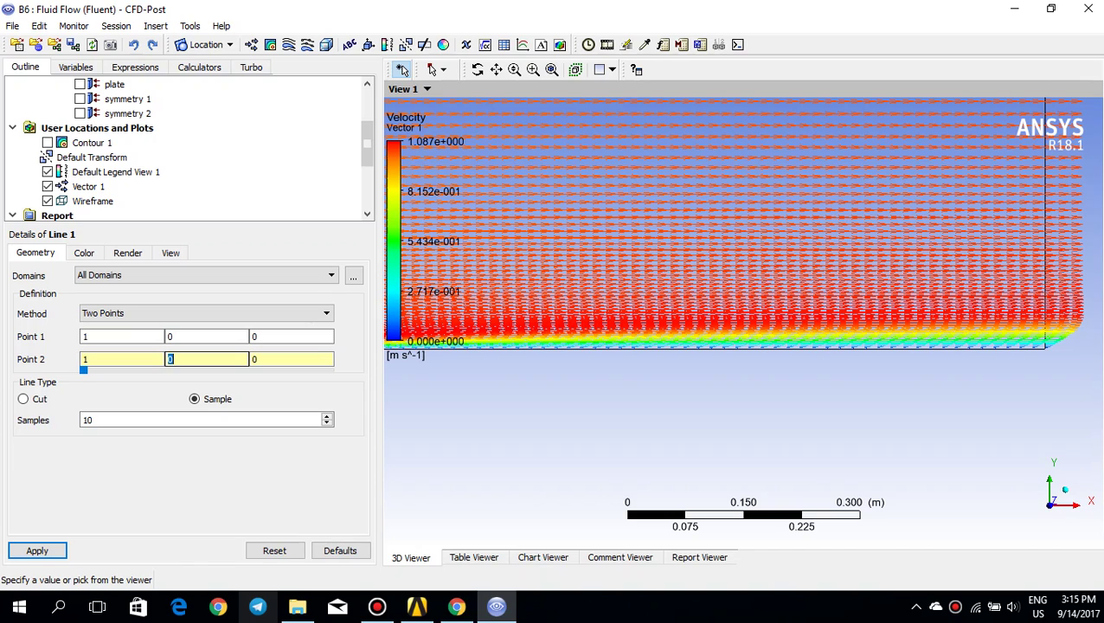
{"action": "type", "text": "0.5"}
Step: Try the Sample line type with 50 samples for Line 1
{"action": "left_click", "coordinate": [23, 398]}
{"action": "left_click", "coordinate": [194, 399]}
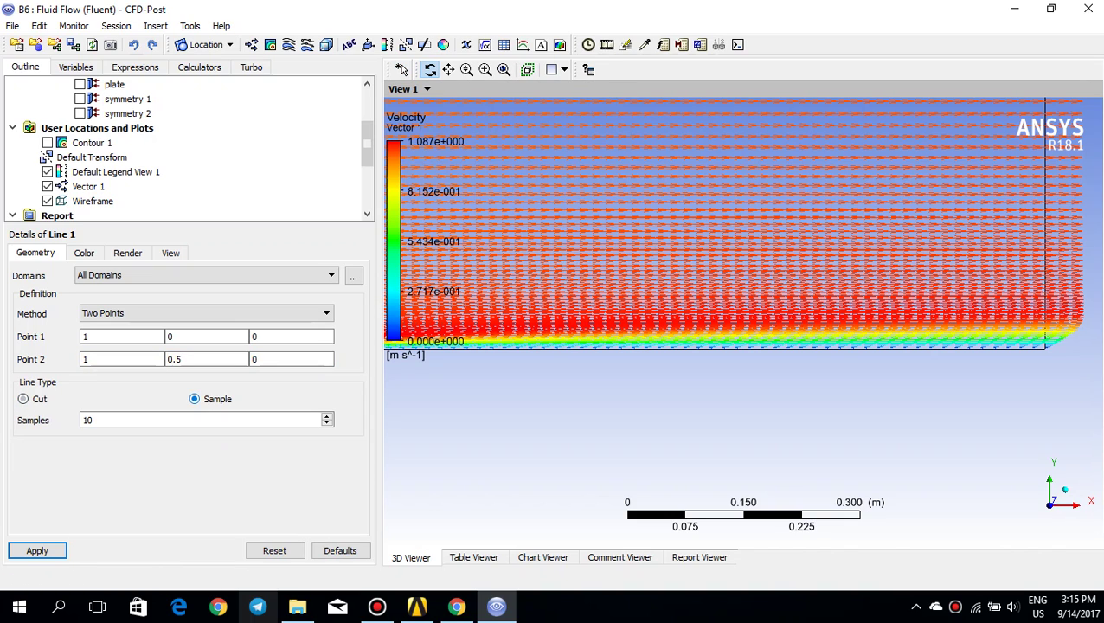
{"action": "double_click", "coordinate": [87, 419]}
{"action": "type", "text": "50"}
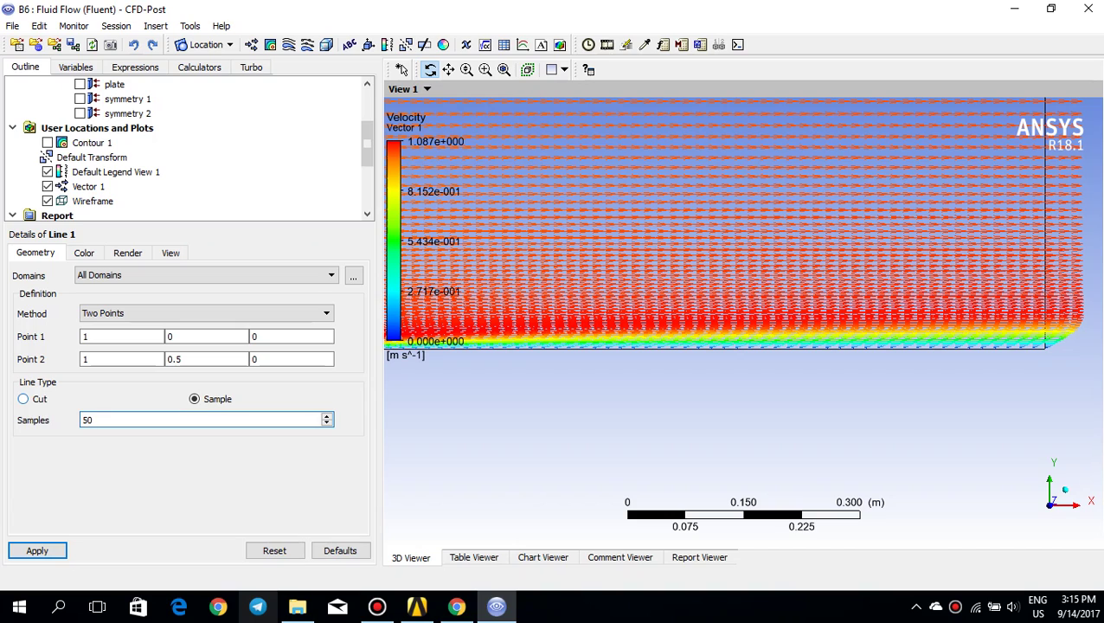
Step: Set Line 1's line type to Cut and create the line
{"action": "left_click", "coordinate": [24, 399]}
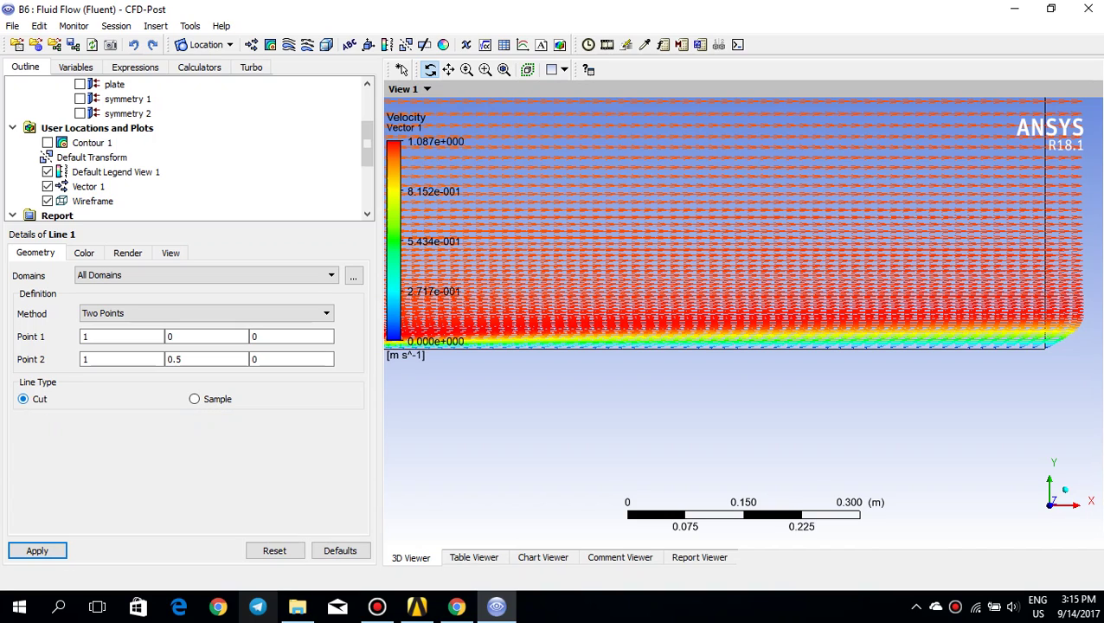
{"action": "left_click", "coordinate": [37, 550]}
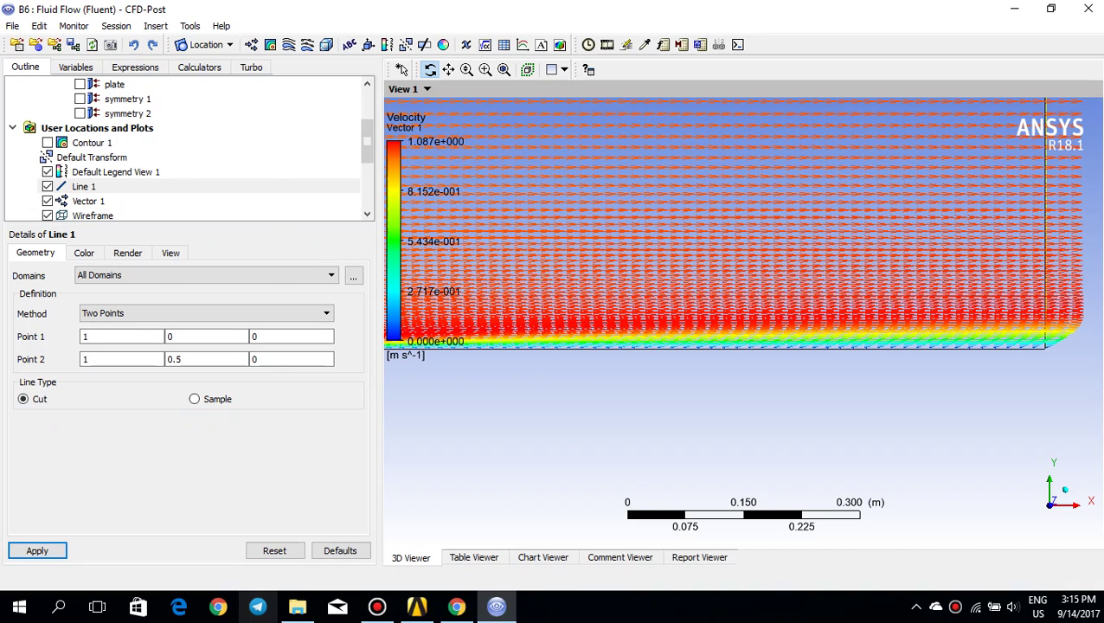
Step: Insert a chart named Chart 1 and set the data source location of Series 1 to Line 1
{"action": "left_click", "coordinate": [156, 26]}
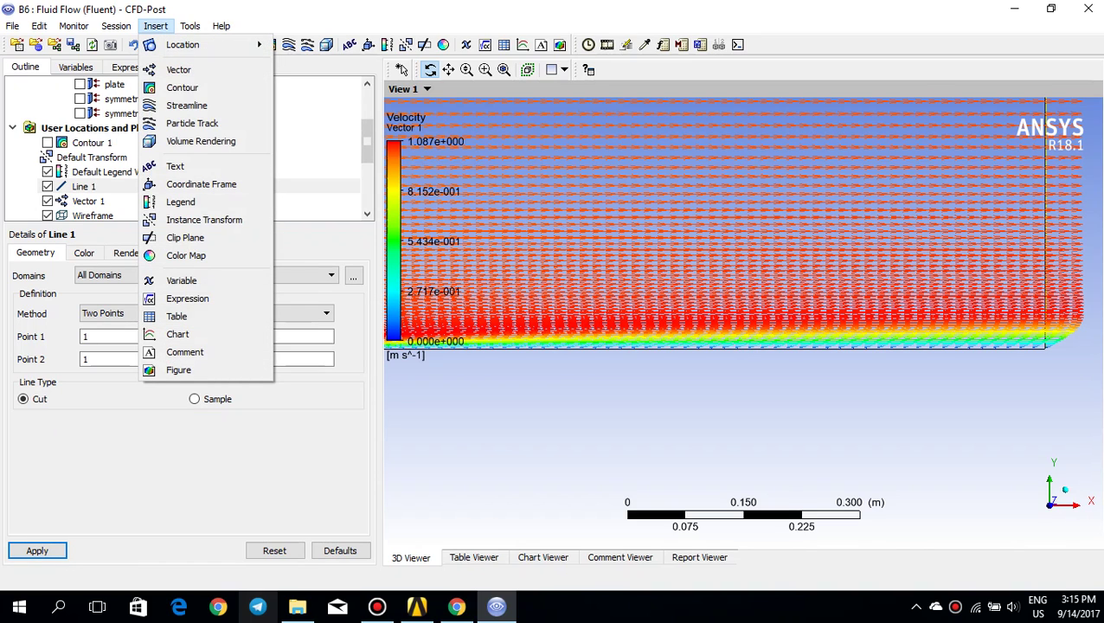
{"action": "left_click", "coordinate": [177, 334]}
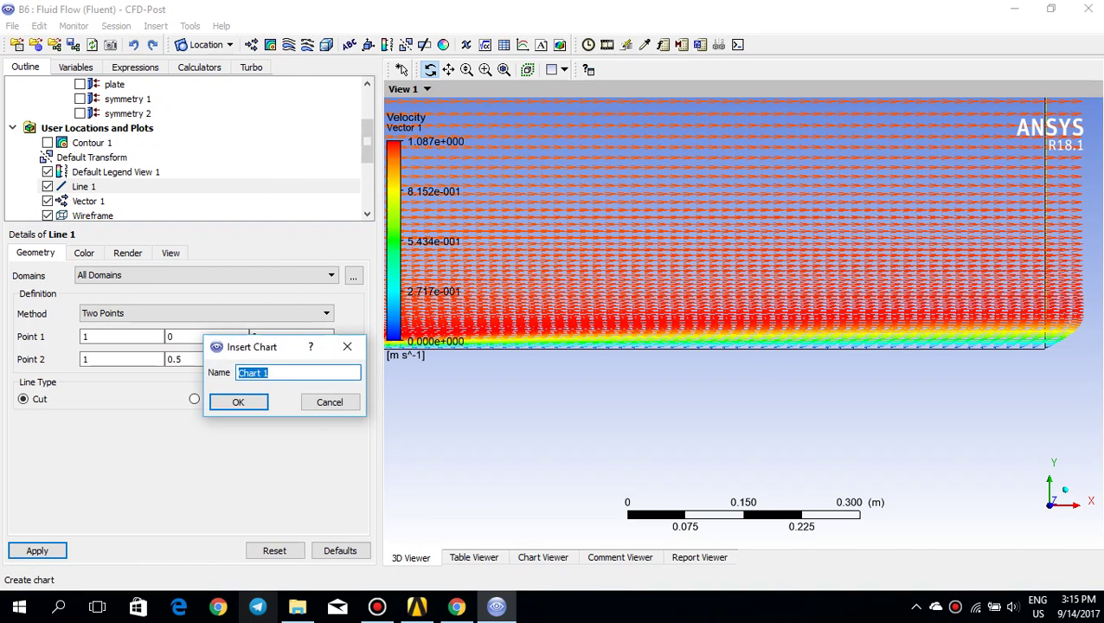
{"action": "left_click", "coordinate": [238, 401]}
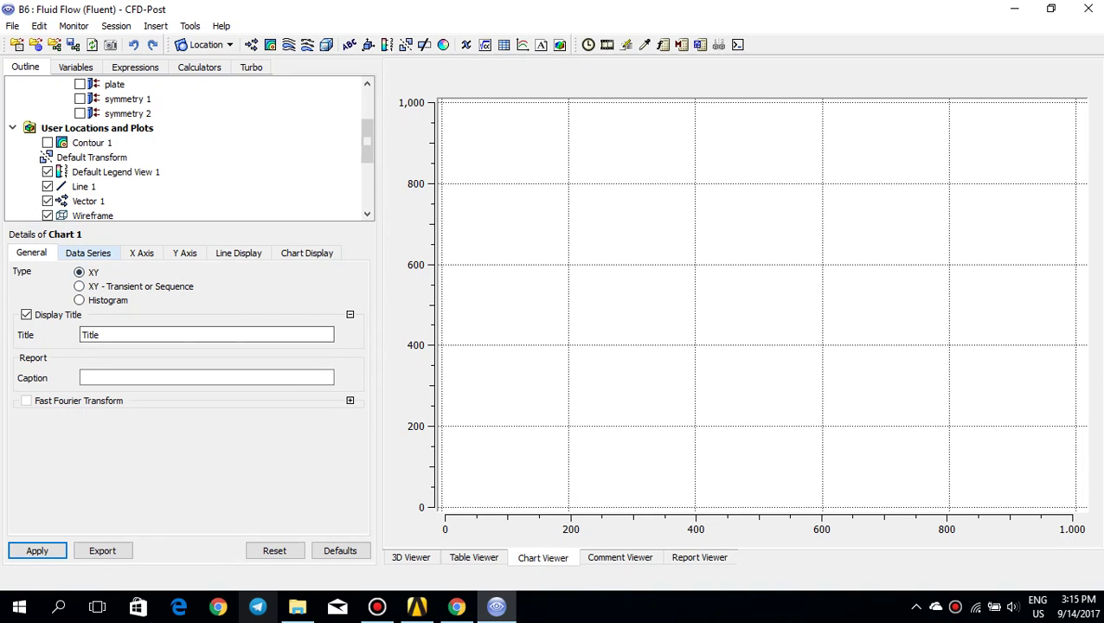
{"action": "left_click", "coordinate": [87, 252]}
{"action": "left_click", "coordinate": [142, 253]}
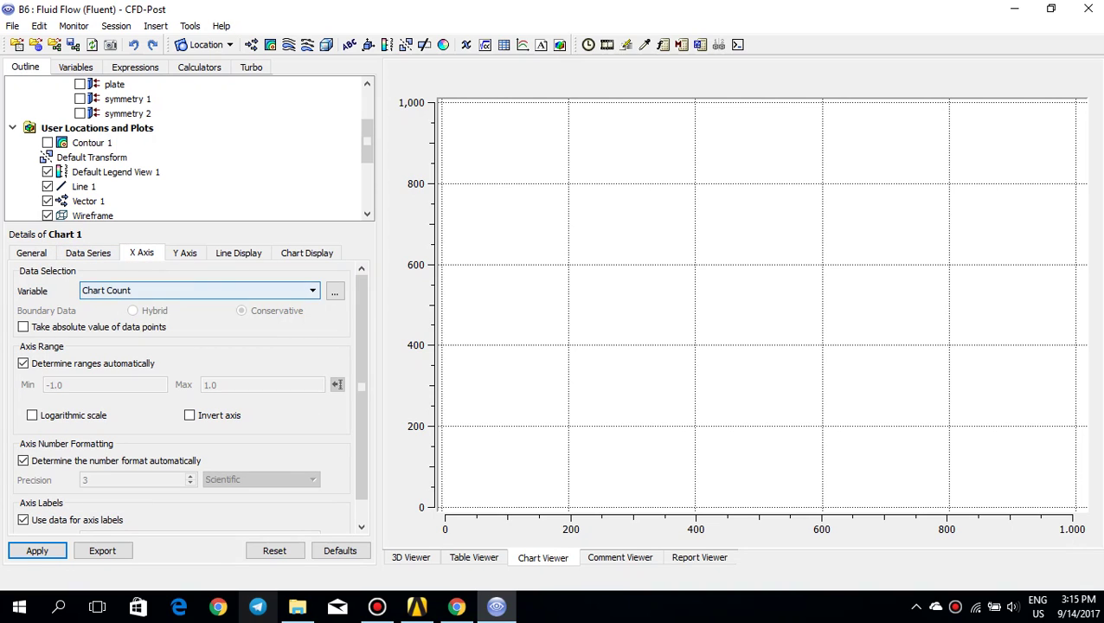
{"action": "left_click", "coordinate": [87, 252]}
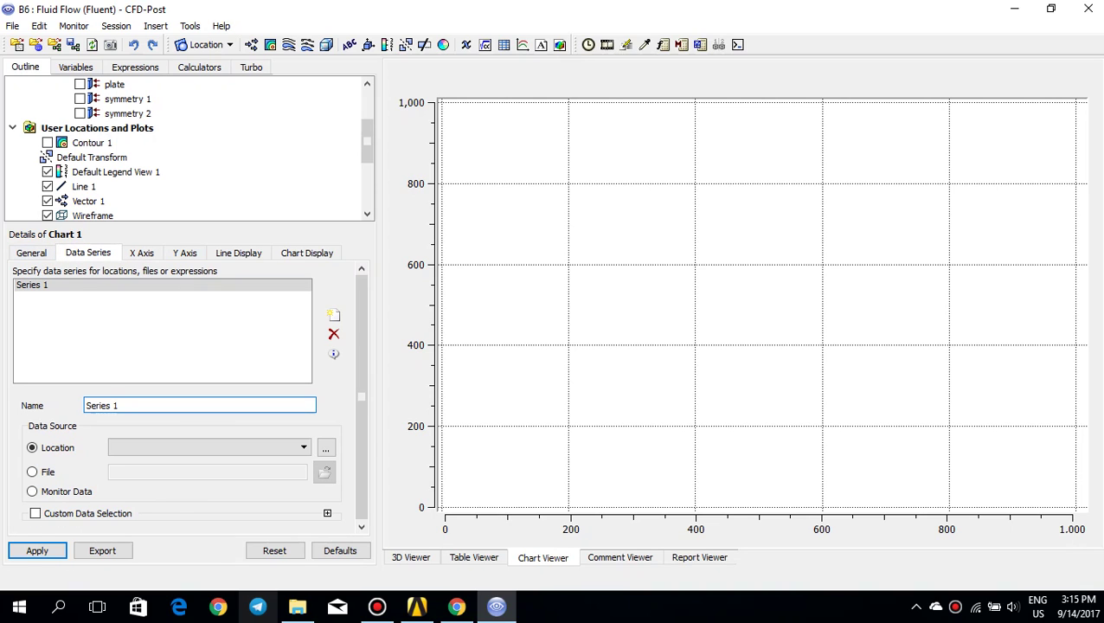
{"action": "left_click", "coordinate": [209, 447]}
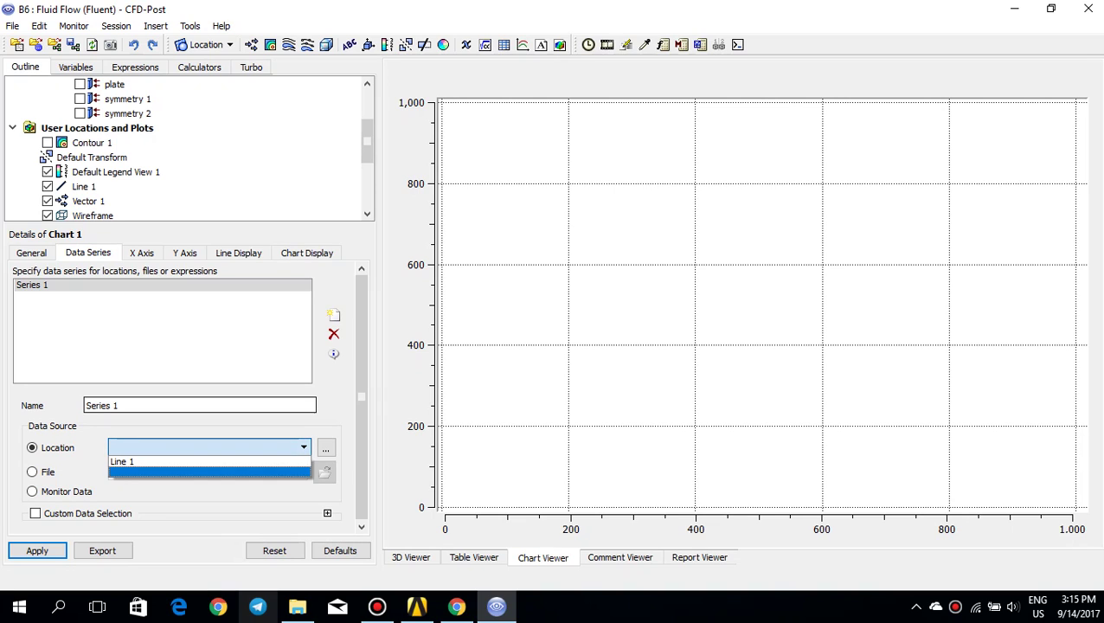
{"action": "left_click", "coordinate": [121, 461]}
Step: Assign Velocity to the chart's X axis and Y to its Y axis, and generate the velocity profile
{"action": "left_click", "coordinate": [142, 253]}
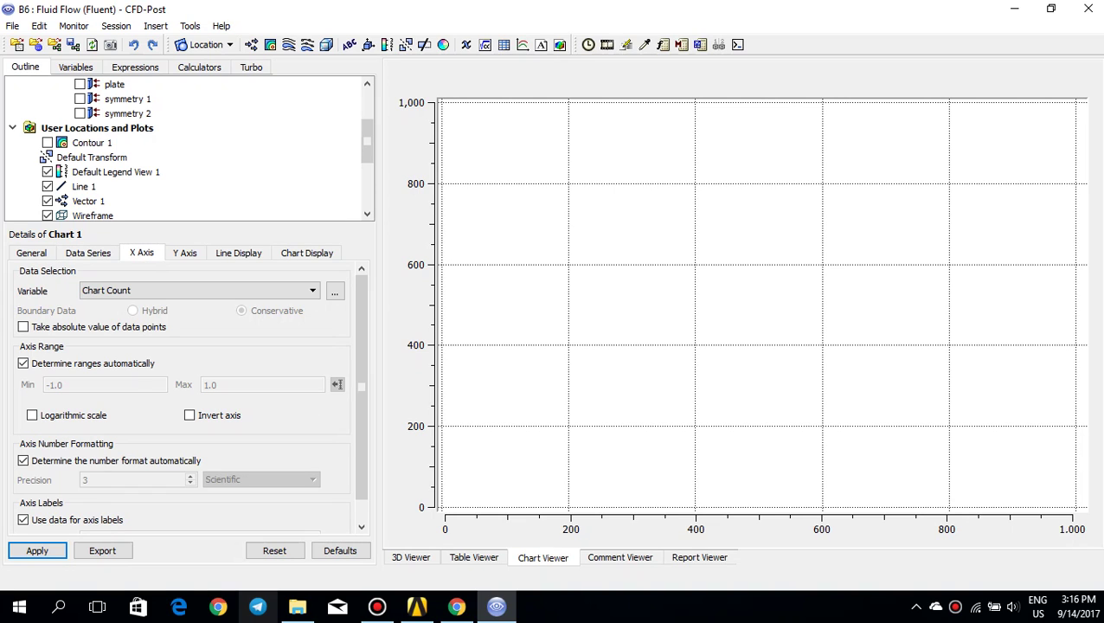
{"action": "left_click", "coordinate": [199, 290]}
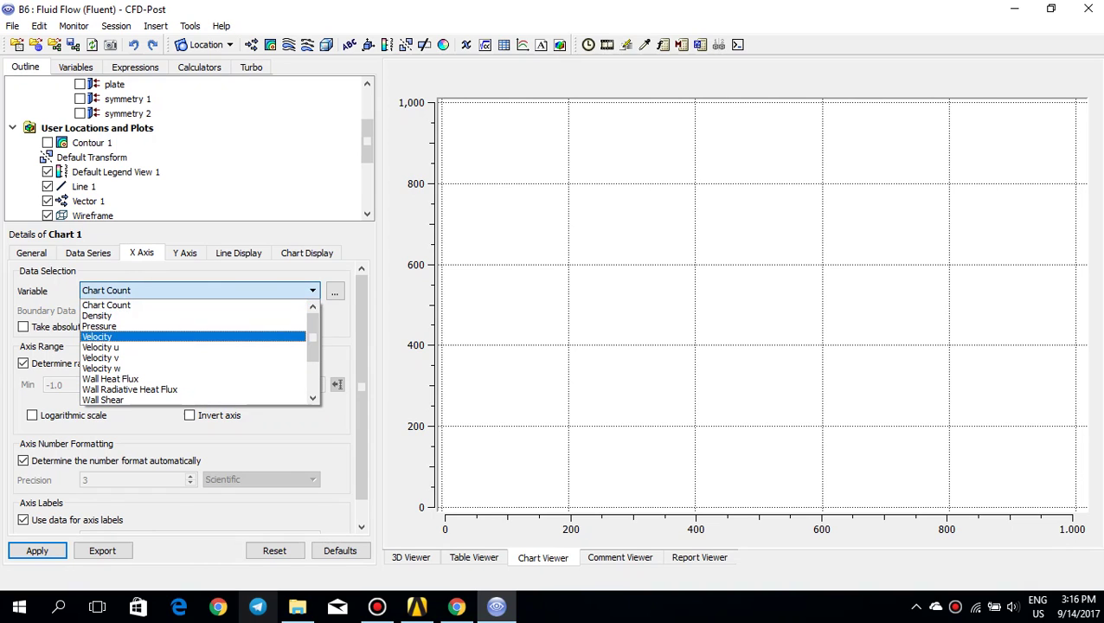
{"action": "left_click", "coordinate": [97, 337]}
{"action": "left_click", "coordinate": [185, 253]}
{"action": "left_click", "coordinate": [199, 291]}
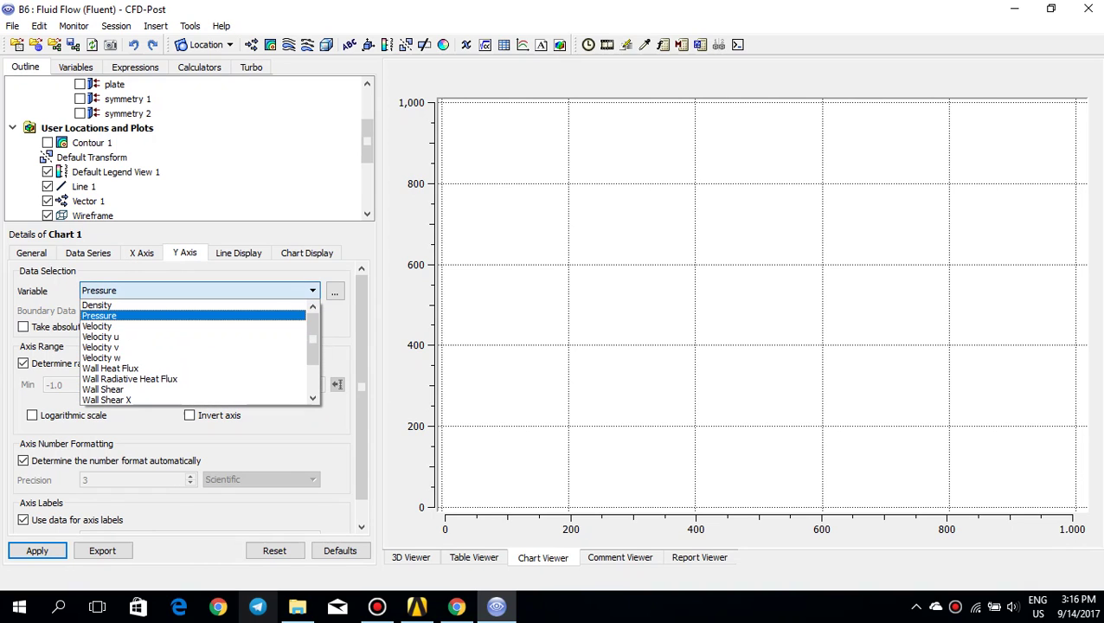
{"action": "scroll", "coordinate": [193, 369], "scroll_direction": "down", "scroll_amount": 2}
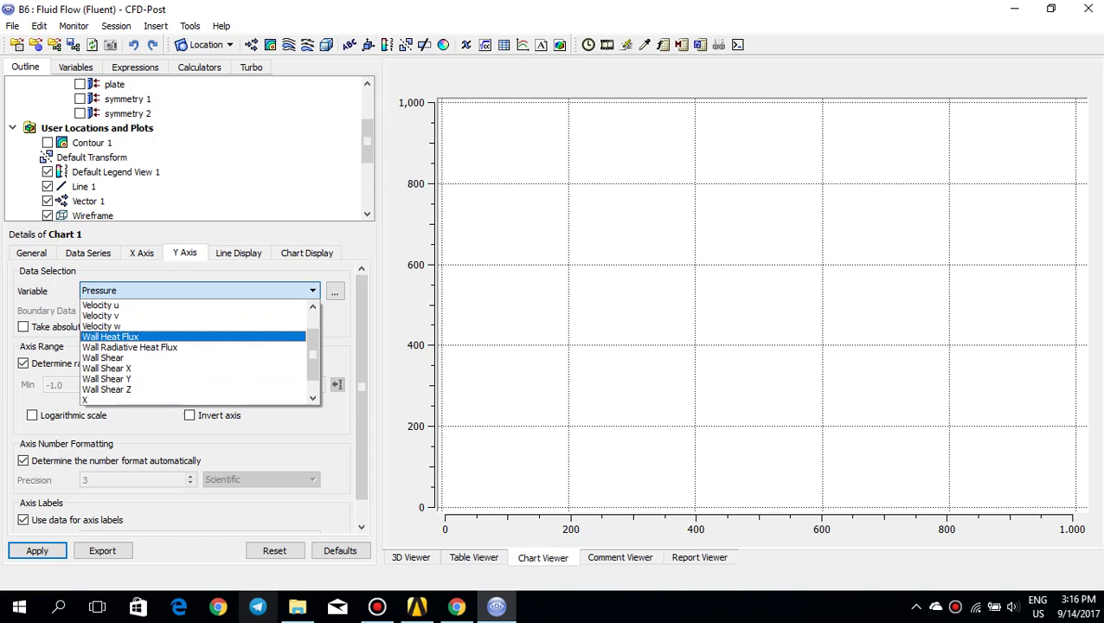
{"action": "left_click", "coordinate": [195, 388]}
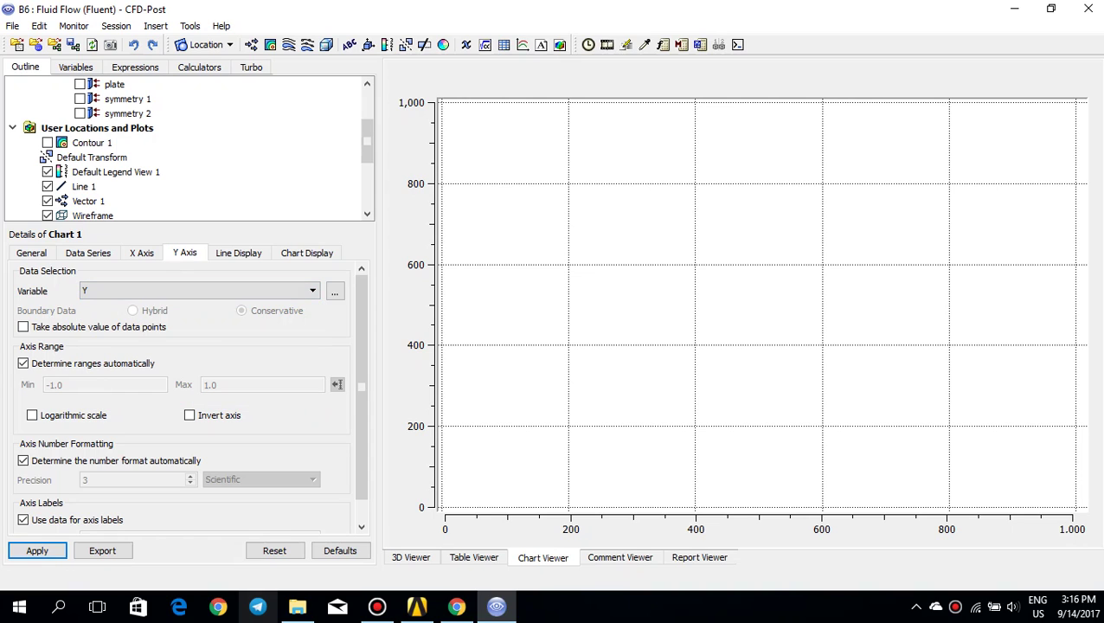
{"action": "left_click", "coordinate": [38, 551]}
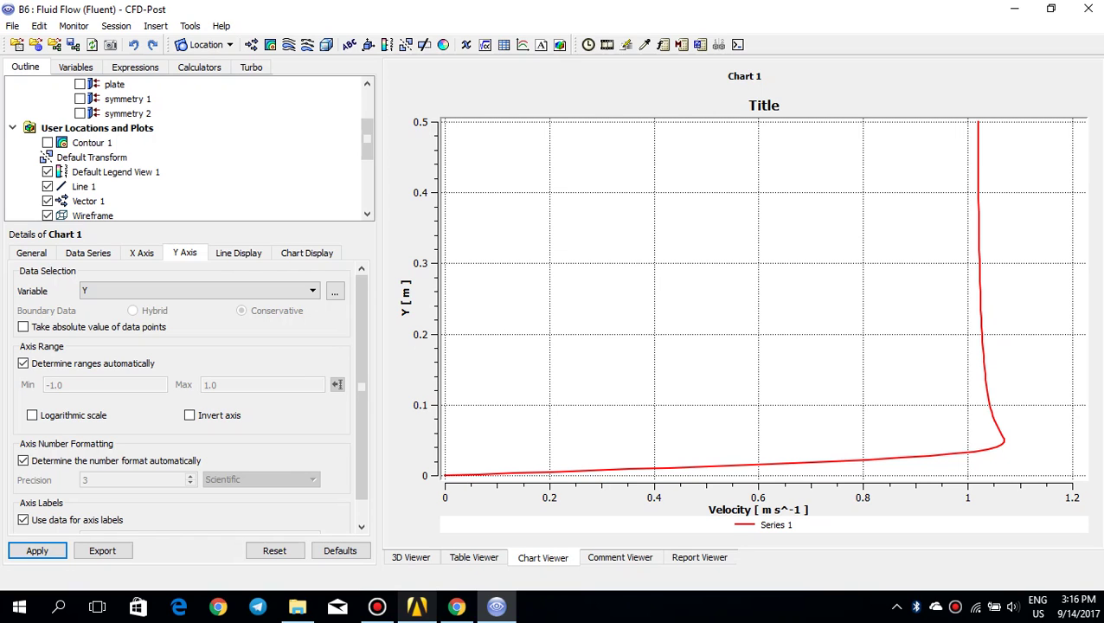
Step: Switch to the Workbench project schematic
{"action": "left_click", "coordinate": [417, 606]}
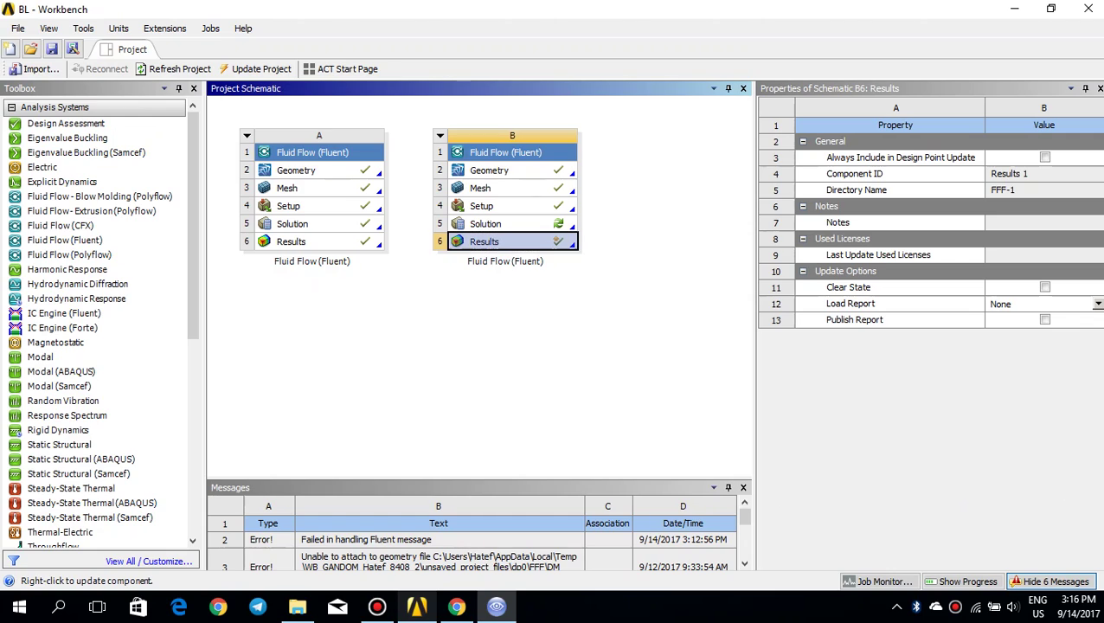